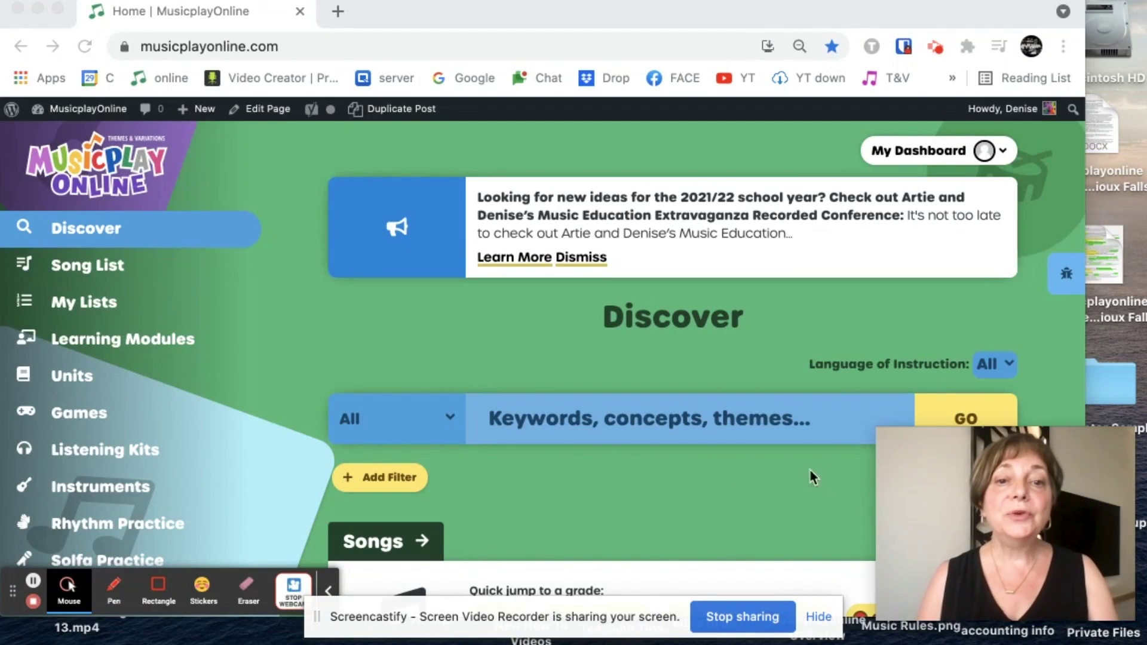
From My Lists, create a new empty list titled 'Test List Aug 23'
click(88, 305)
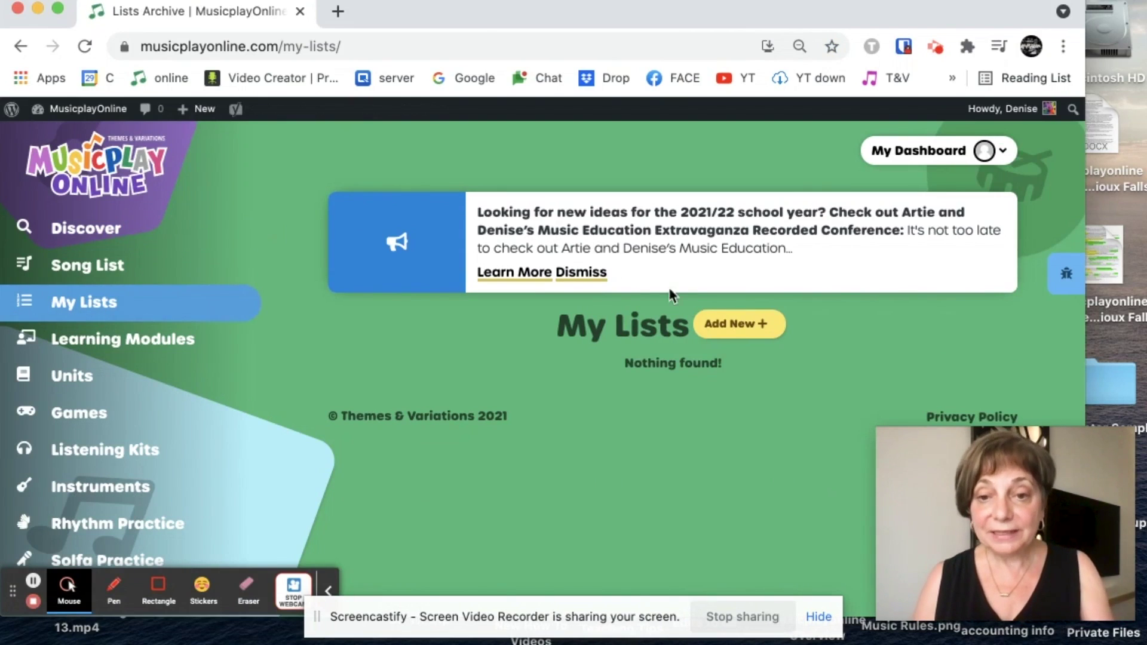
click(733, 326)
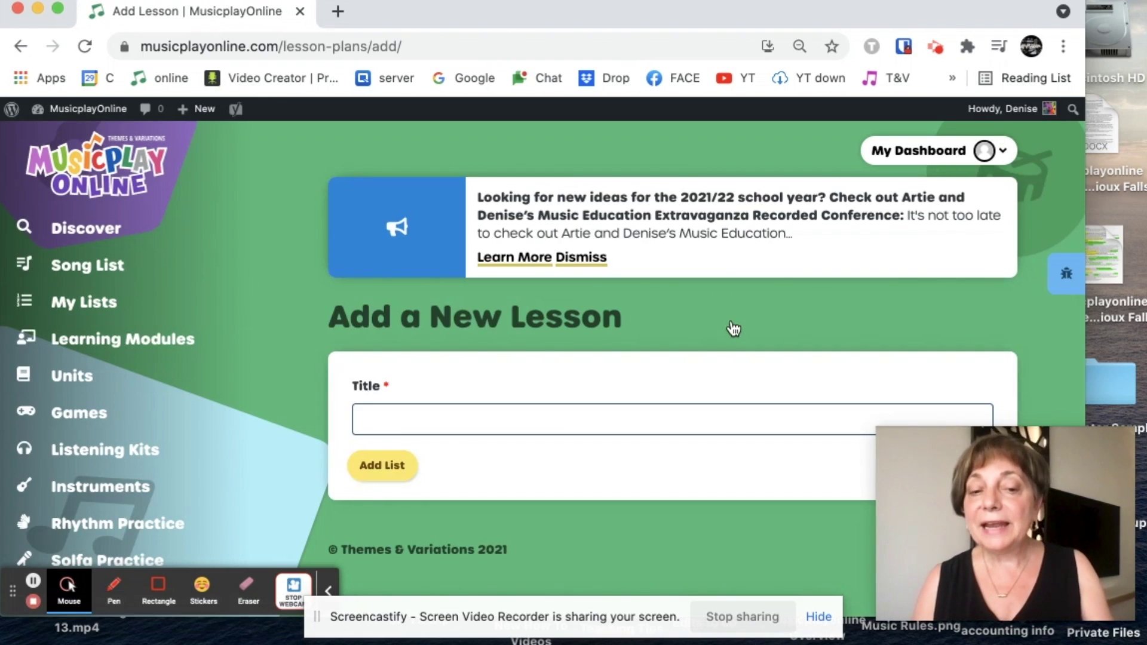
click(565, 420)
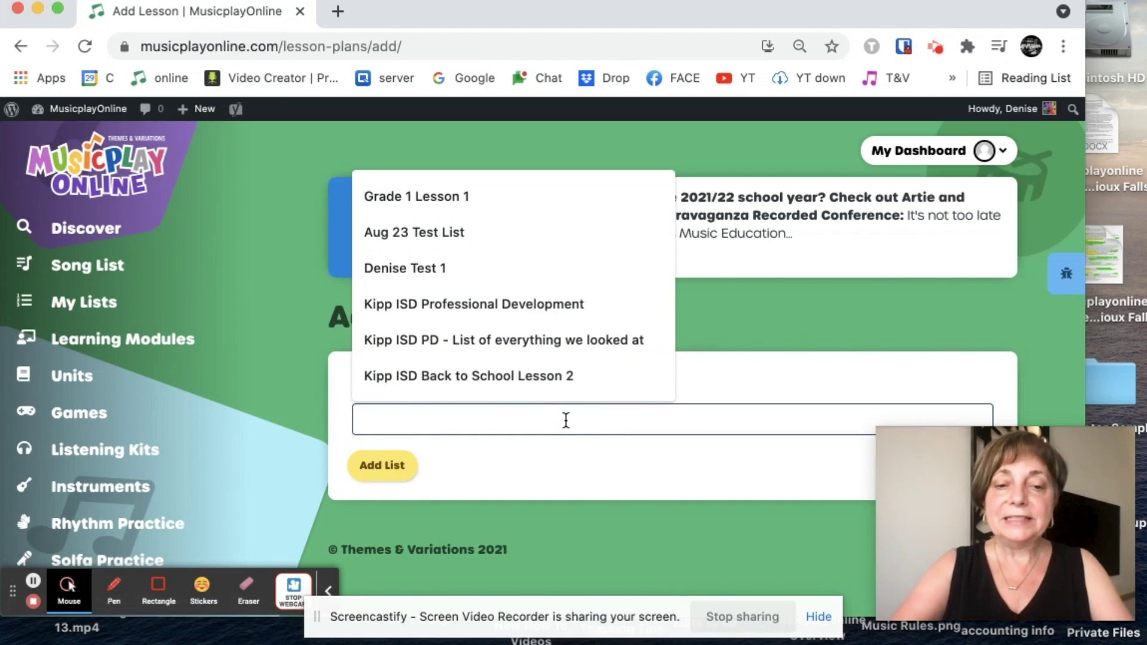
text(M)
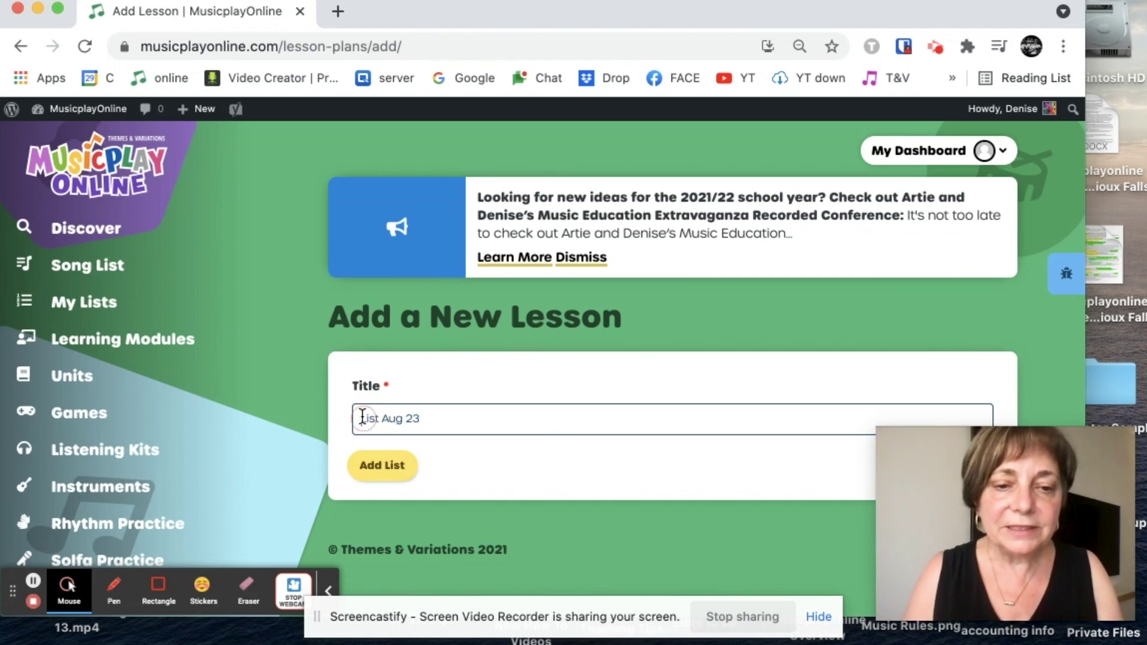
text(Test)
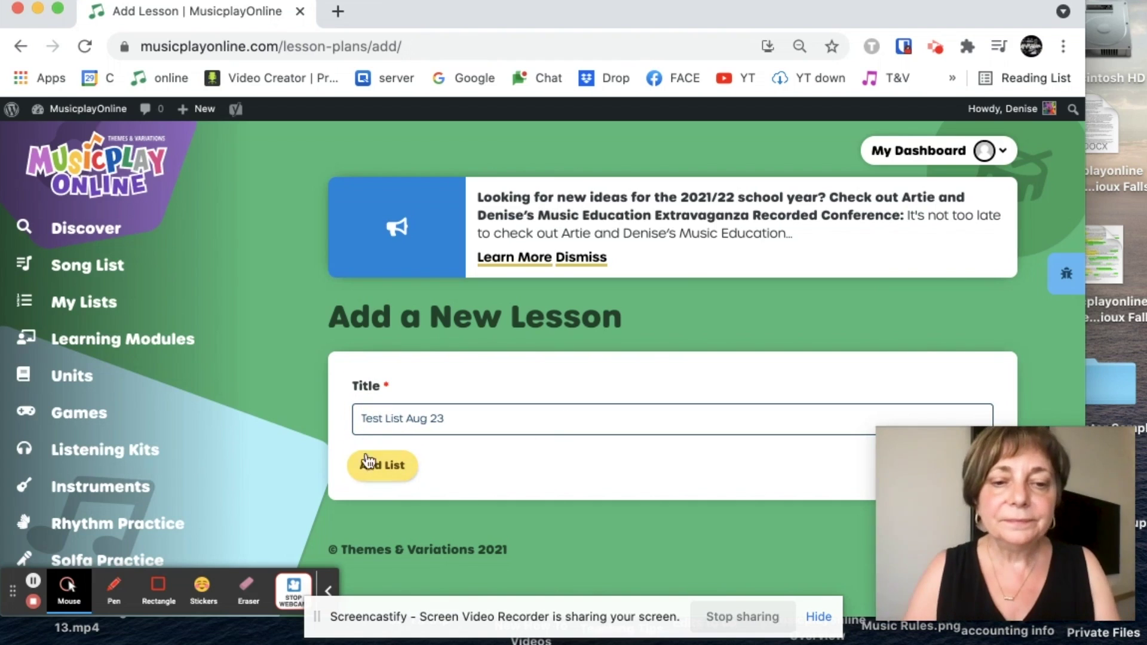
click(369, 464)
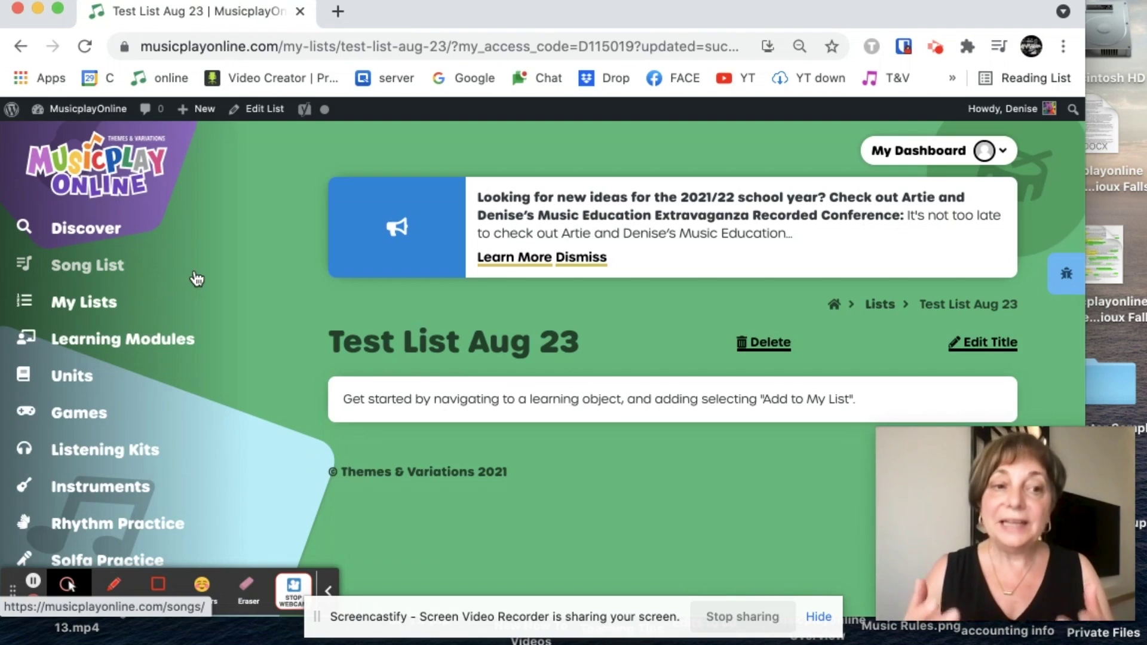
Open the lyrics video for Dooby Dooby Dooby Doo from the Song List
click(102, 265)
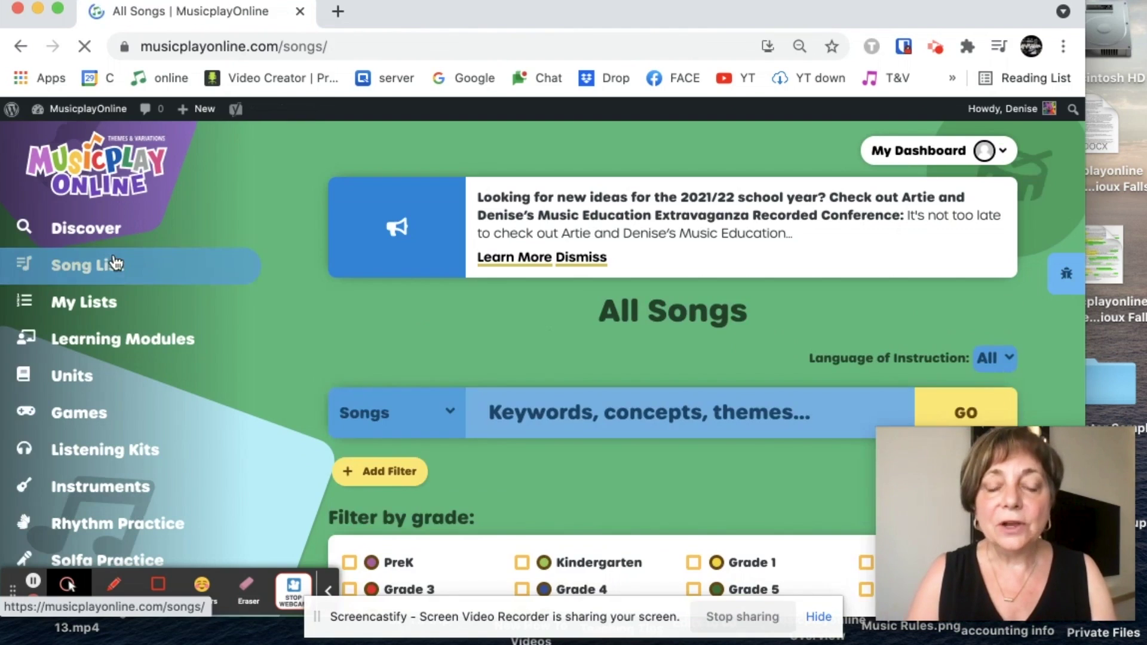
scroll(230, 354, down, 3)
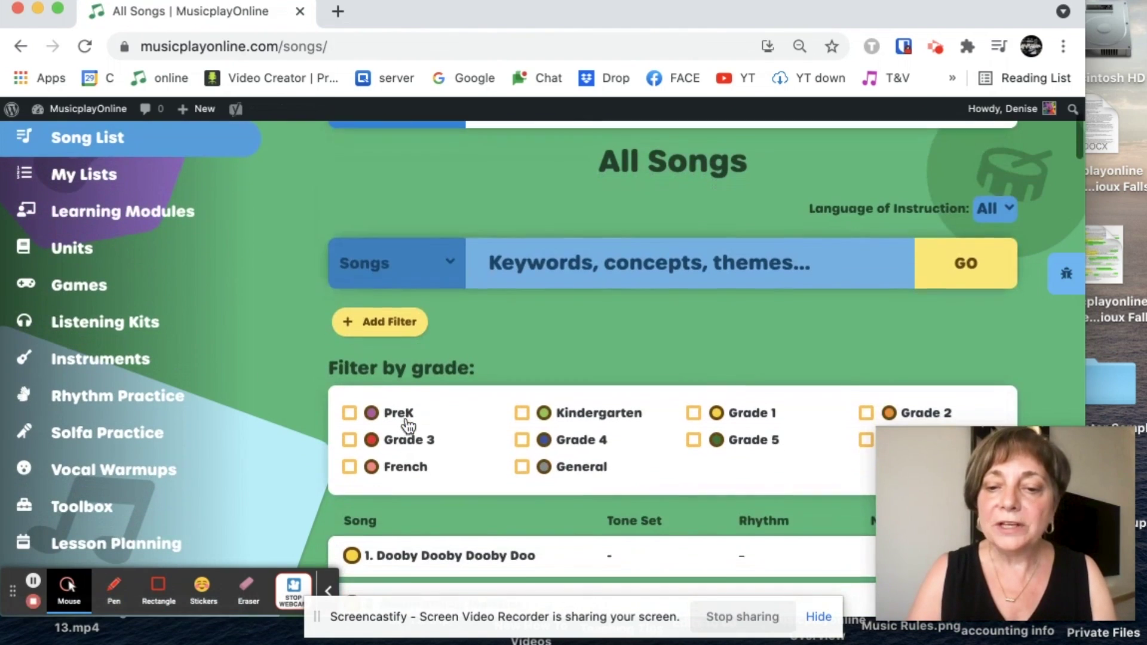
scroll(693, 415, down, 3)
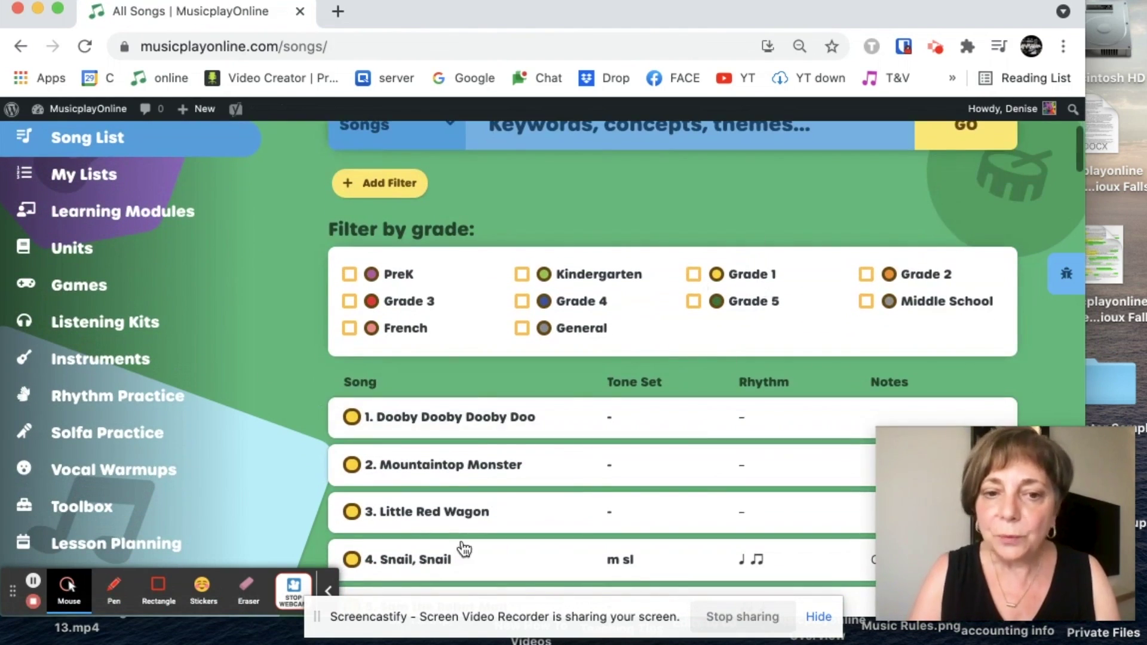
click(484, 430)
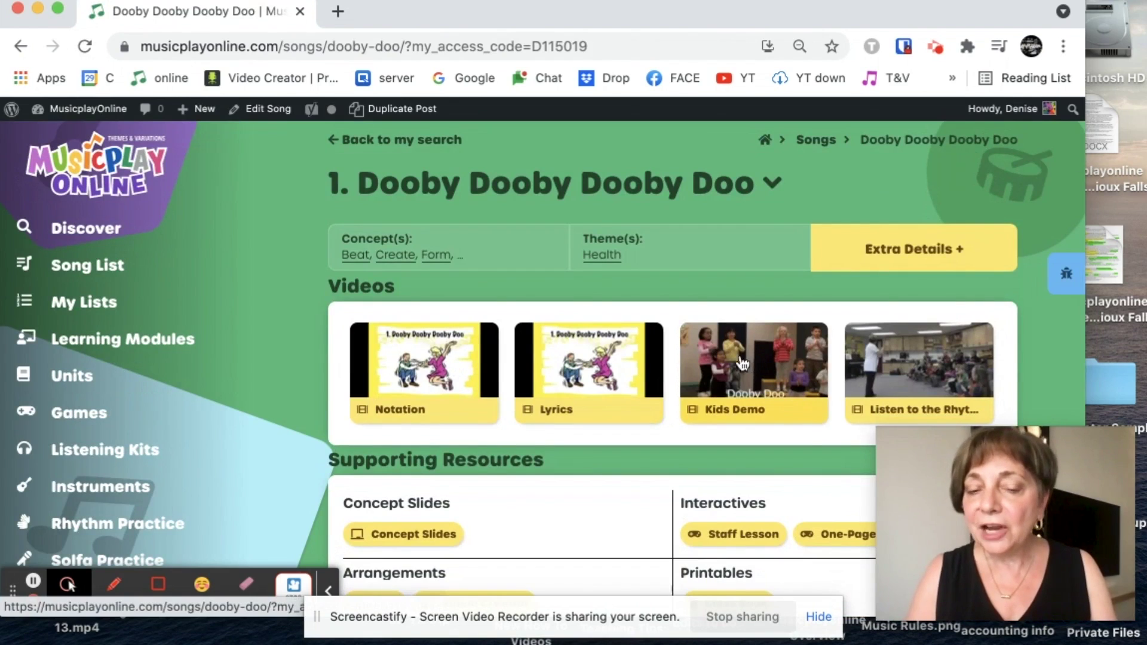
click(605, 358)
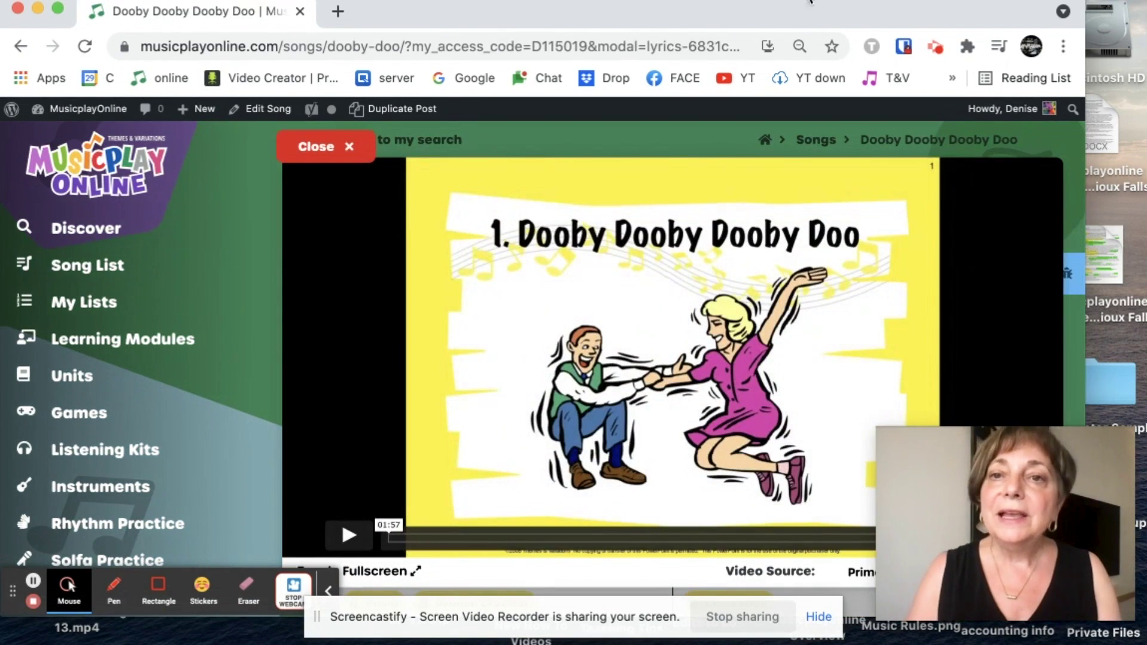
drag(809, 3, 628, 3)
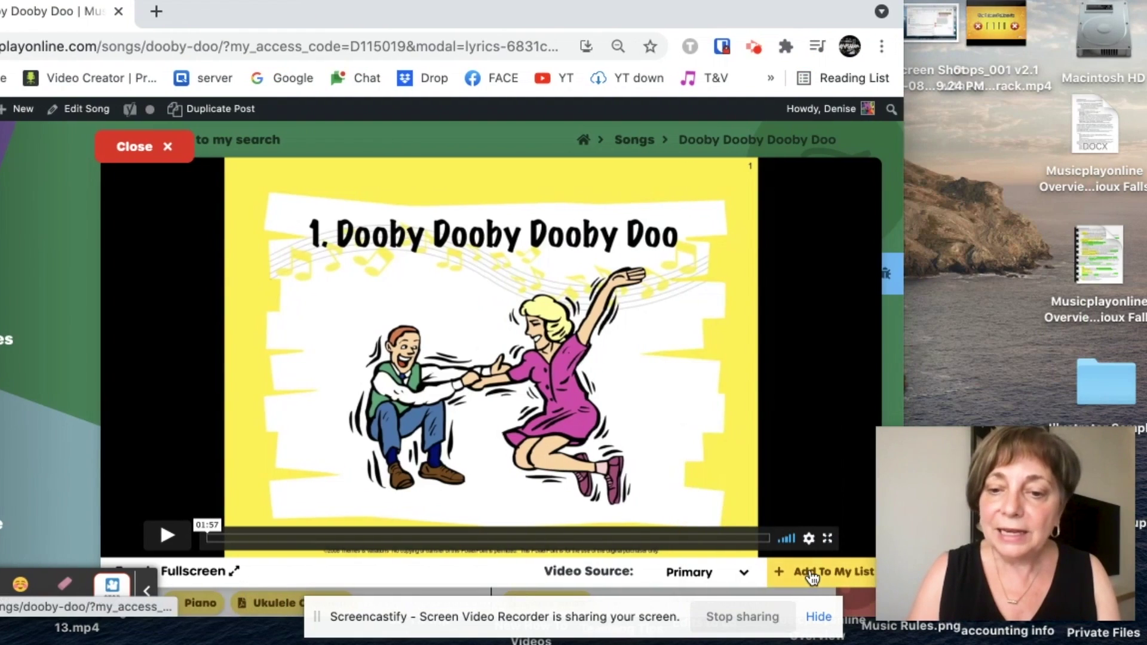
Add the lyrics video to Test List Aug 23 with the note 'Dooby Doo lyrics', then close it
click(812, 573)
click(750, 347)
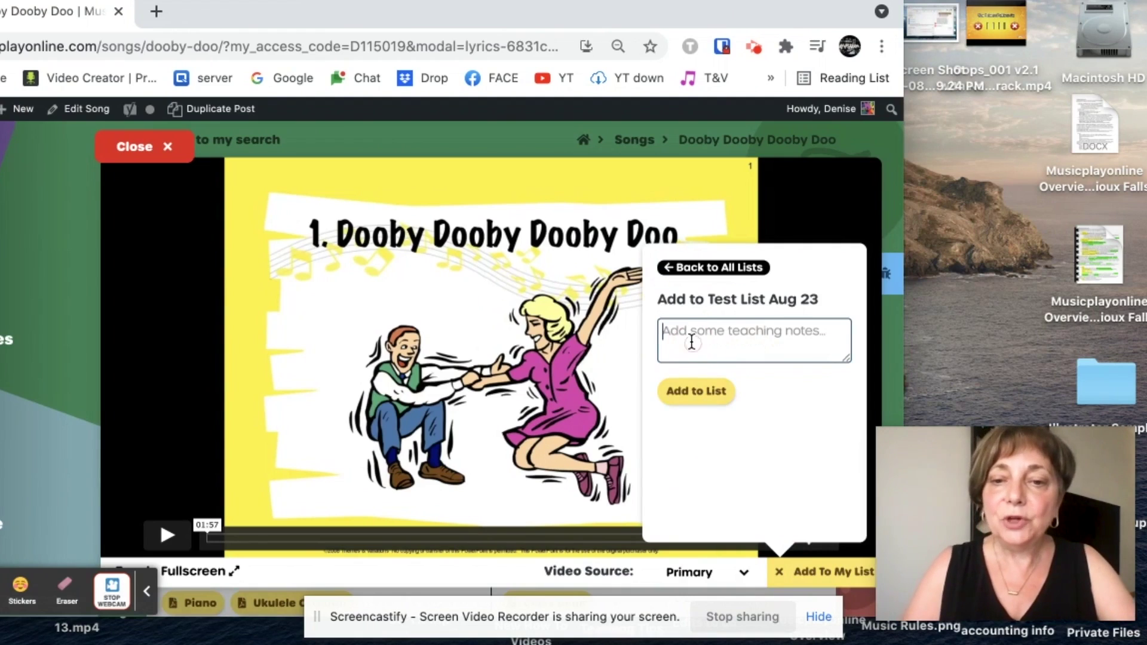
text(Dooby Doo lyrics)
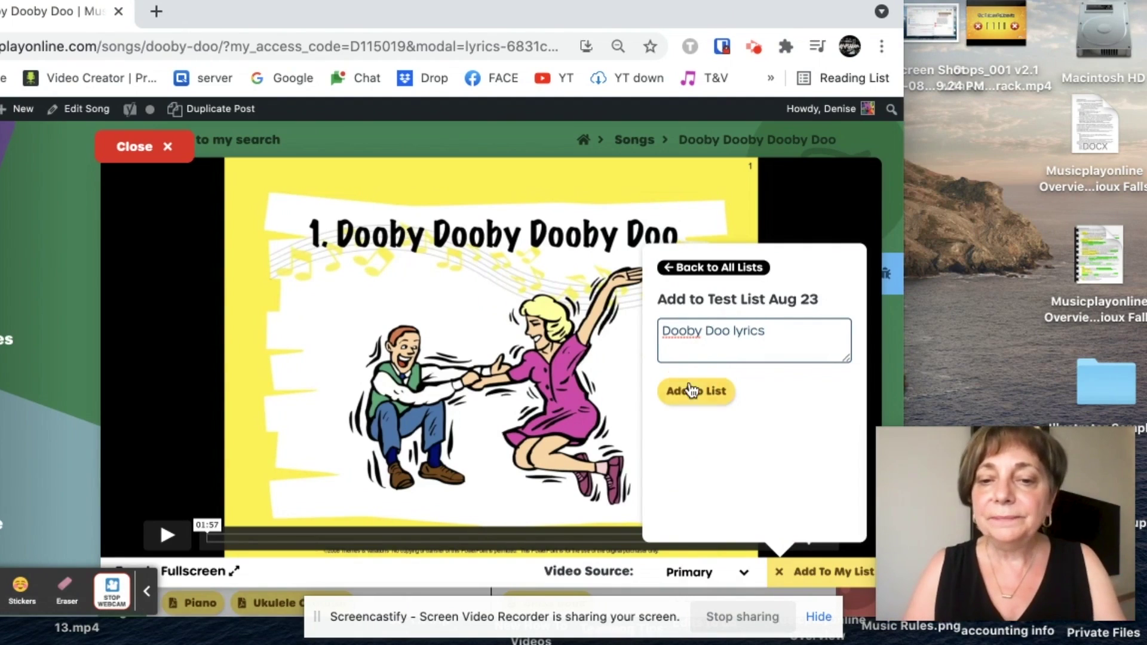
click(691, 391)
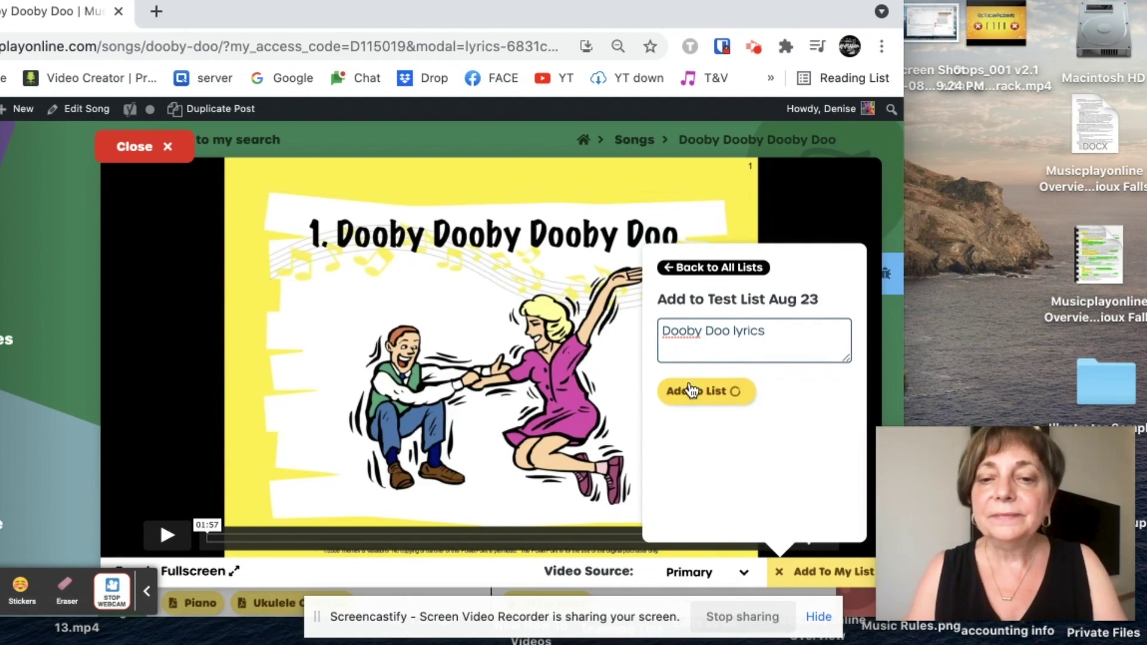
click(154, 148)
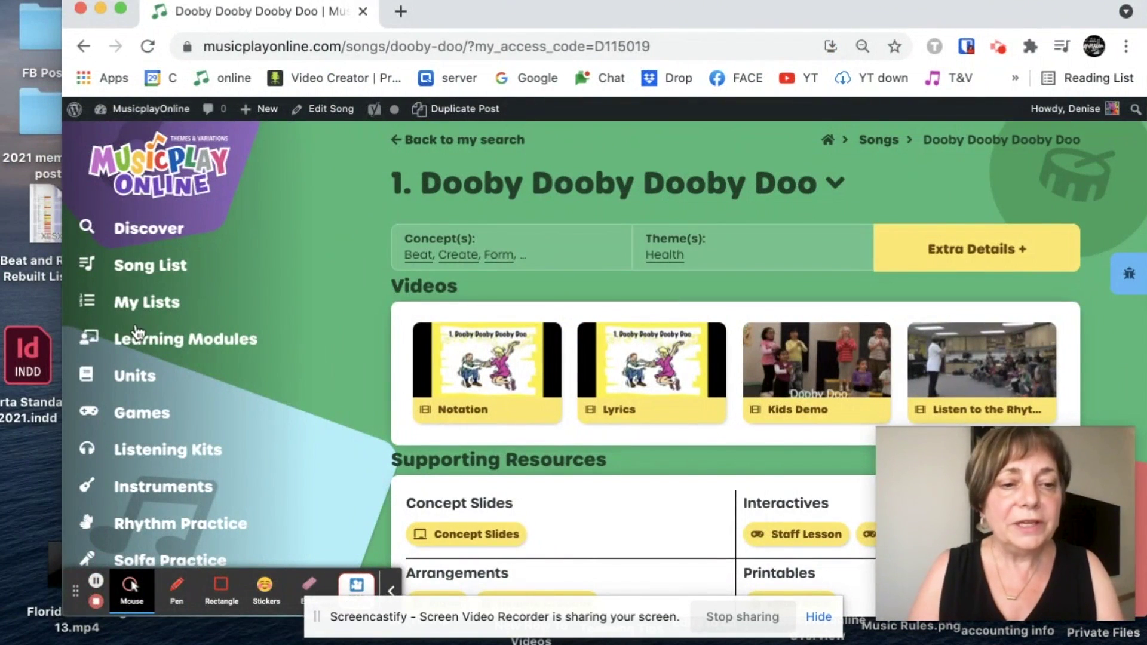
Browse the Games collection down to the Beat or No Beat game
scroll(290, 302, down, 3)
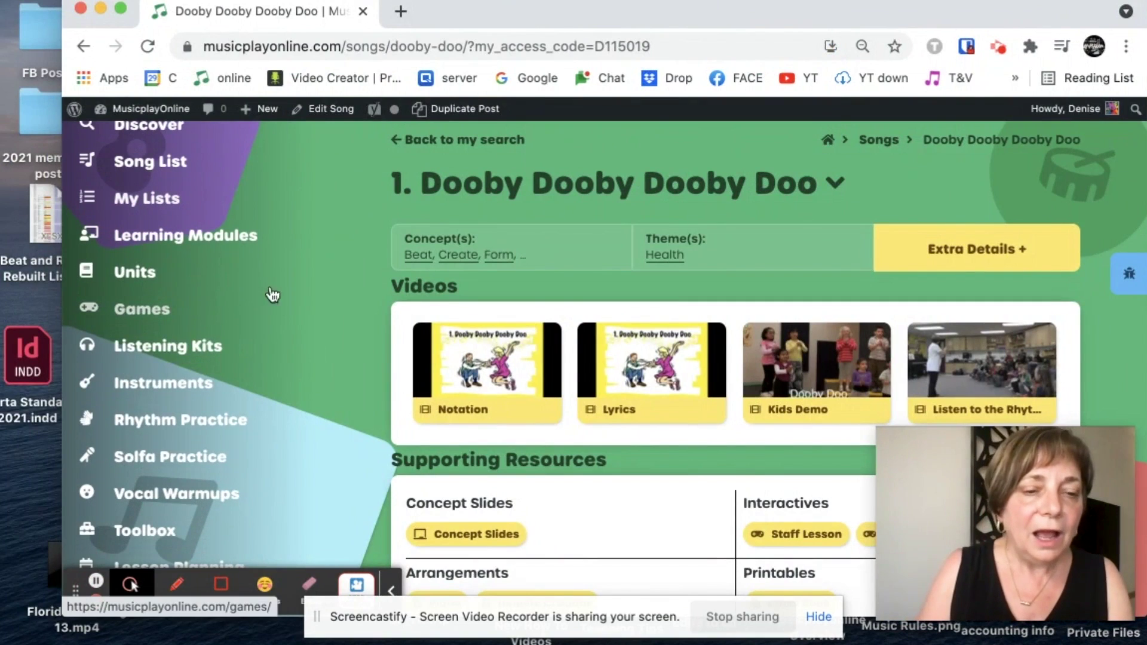
click(142, 311)
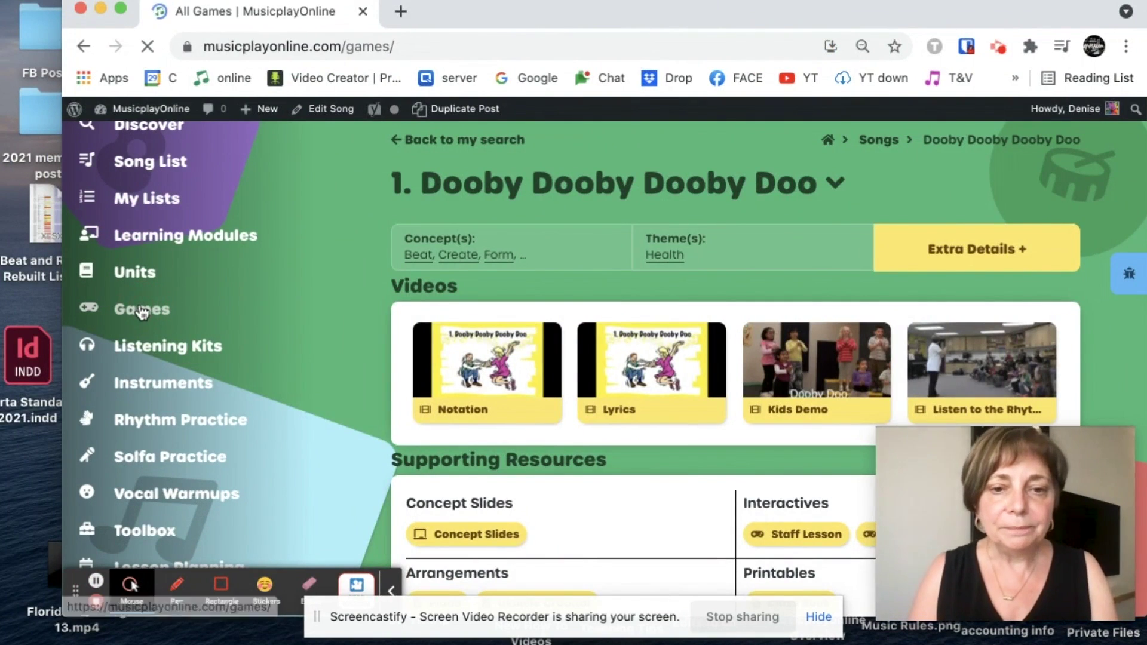
scroll(440, 417, down, 10)
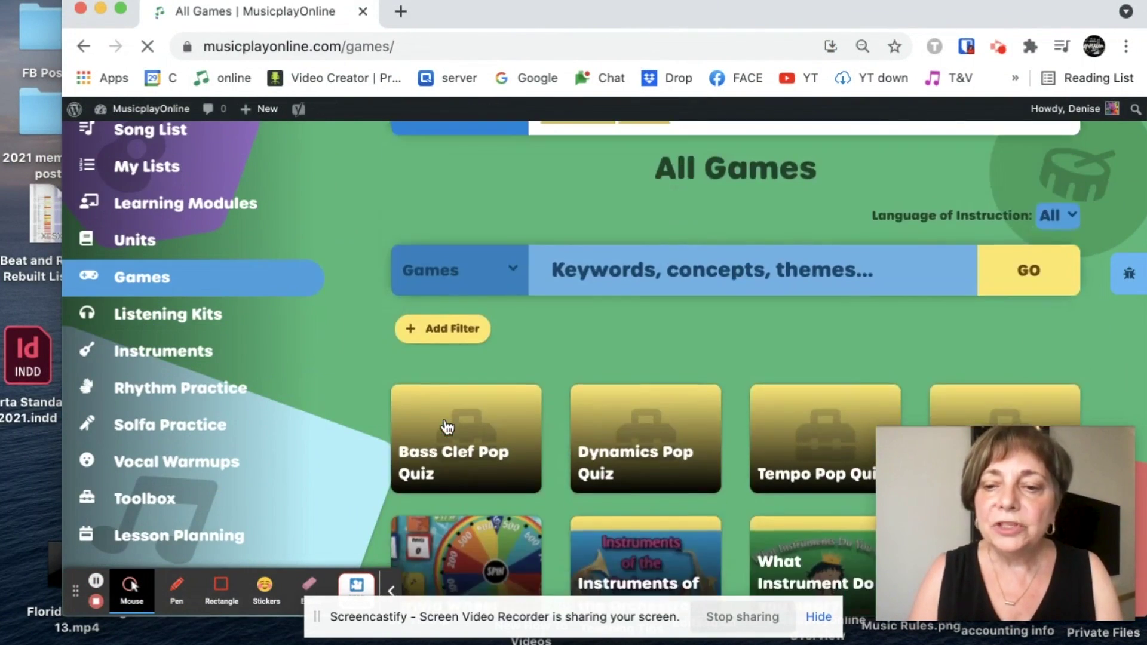
scroll(445, 425, down, 5)
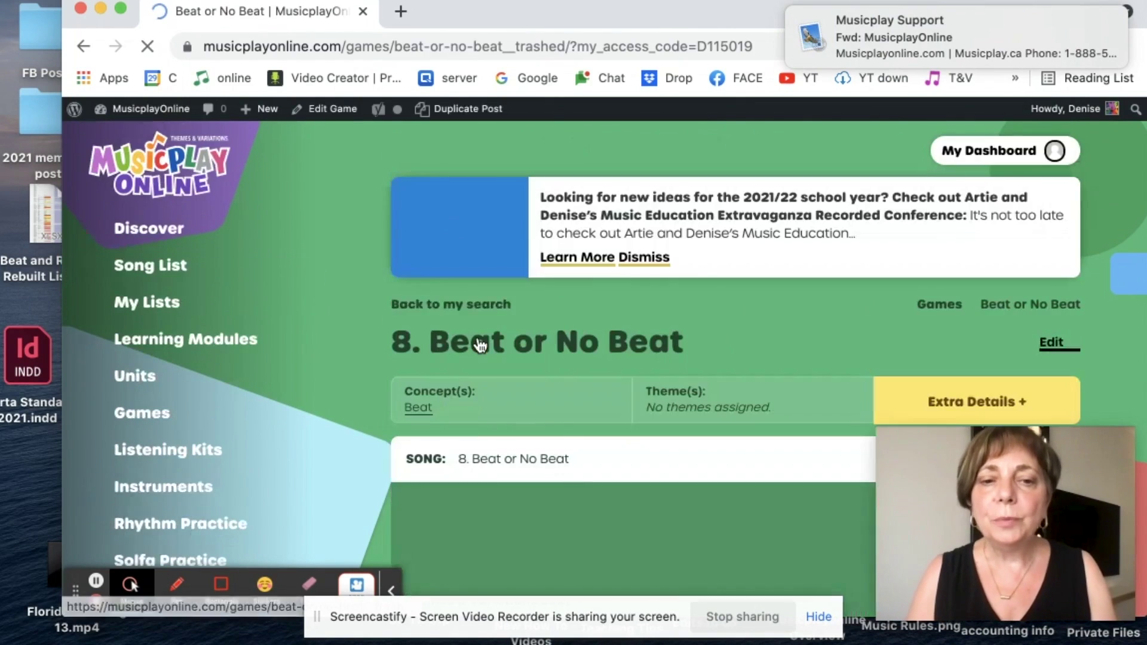
scroll(478, 345, down, 3)
scroll(478, 345, down, 3)
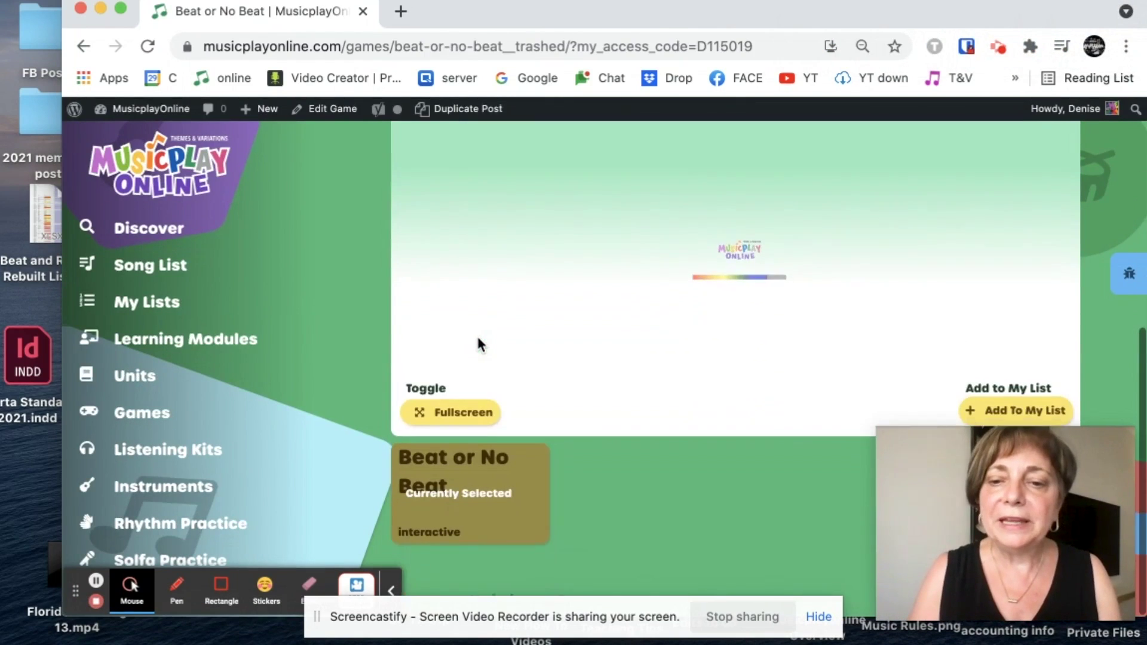
Add Beat or No Beat to Test List Aug 23 with the note 'Beat or no beat game'
click(1004, 412)
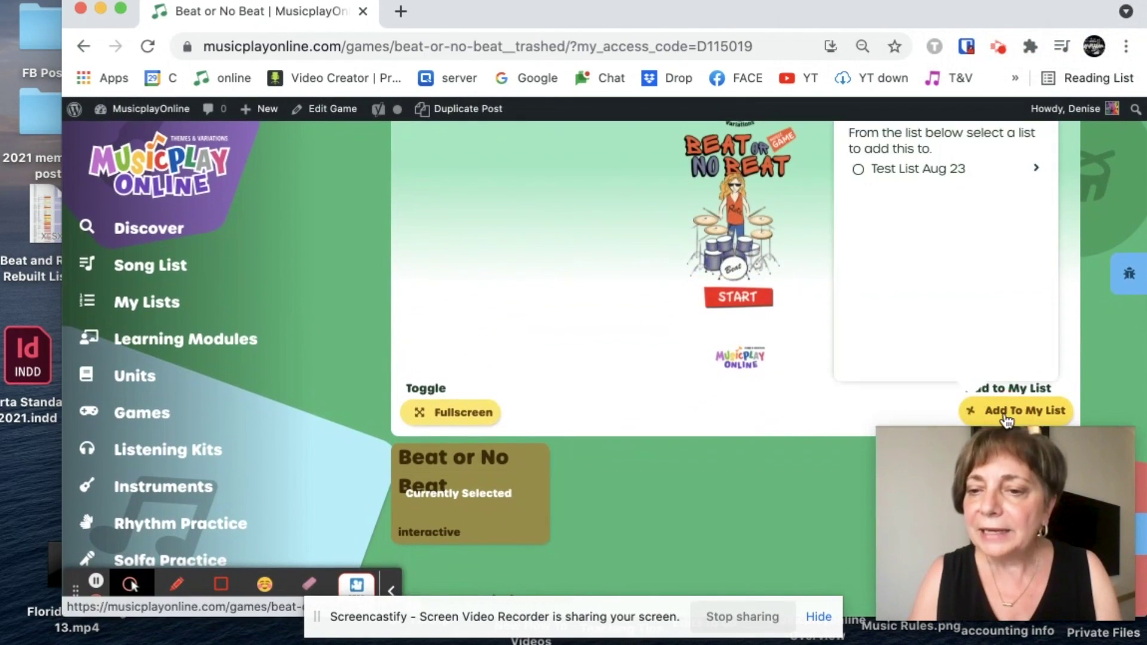
scroll(941, 180, up, 1)
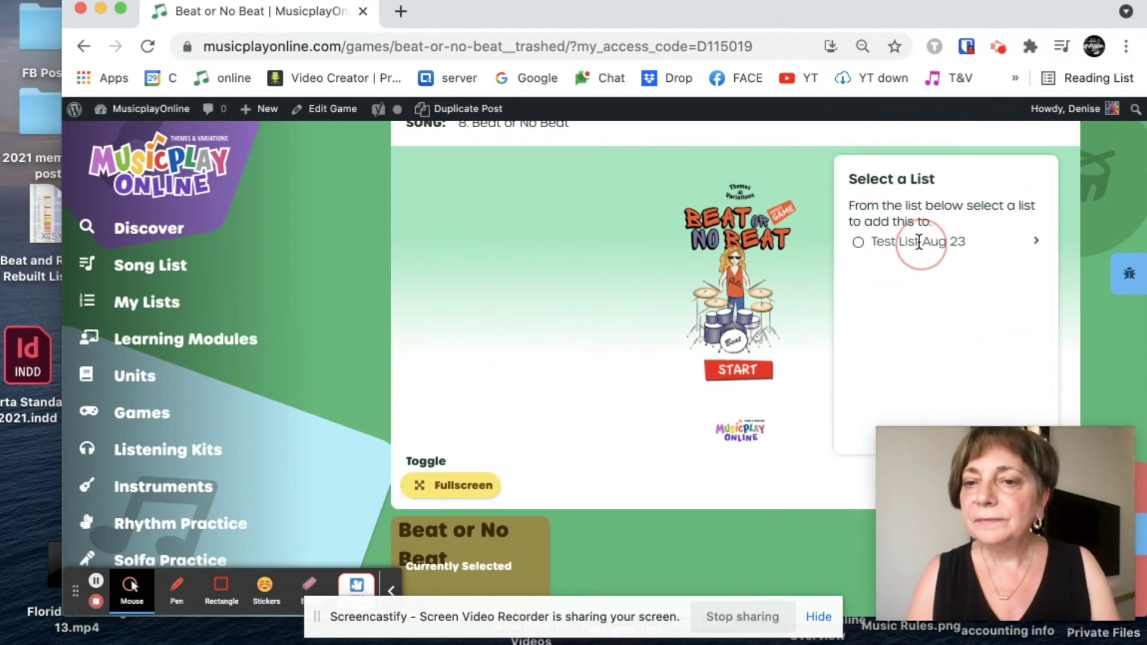
click(918, 241)
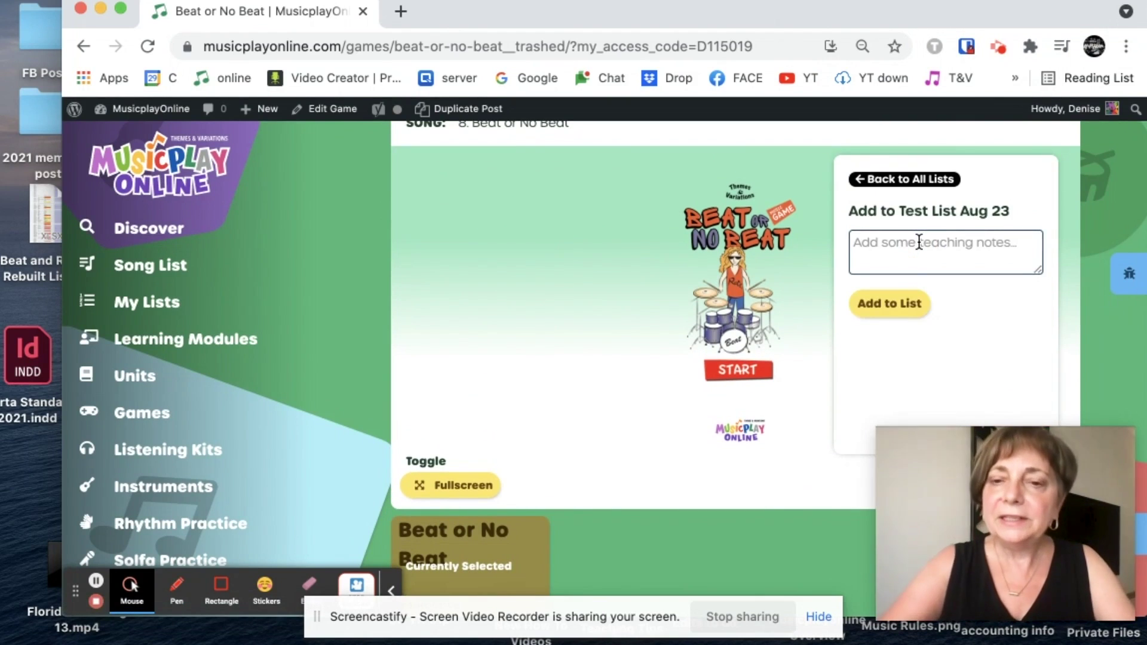
click(925, 243)
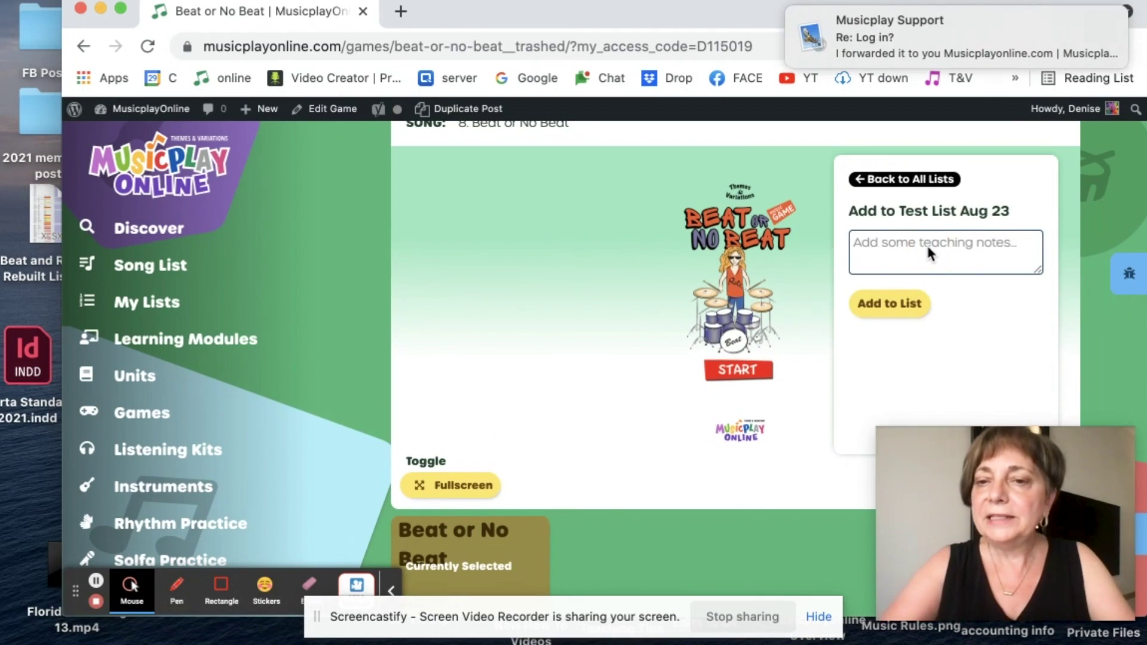
text(Beat or )
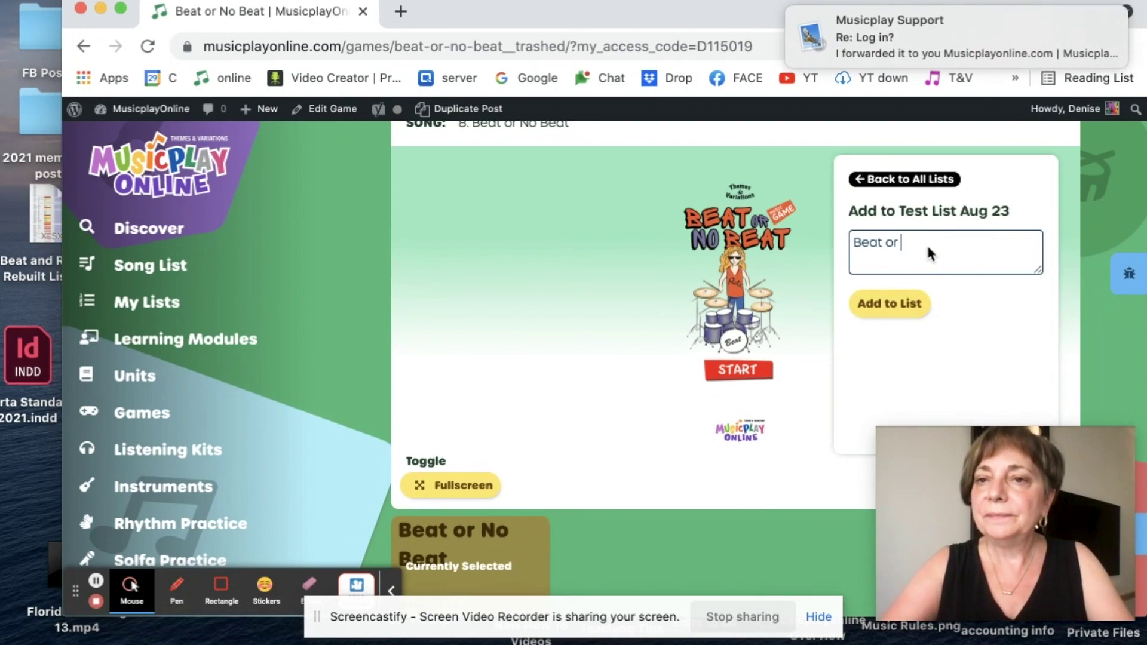
text(no beat game)
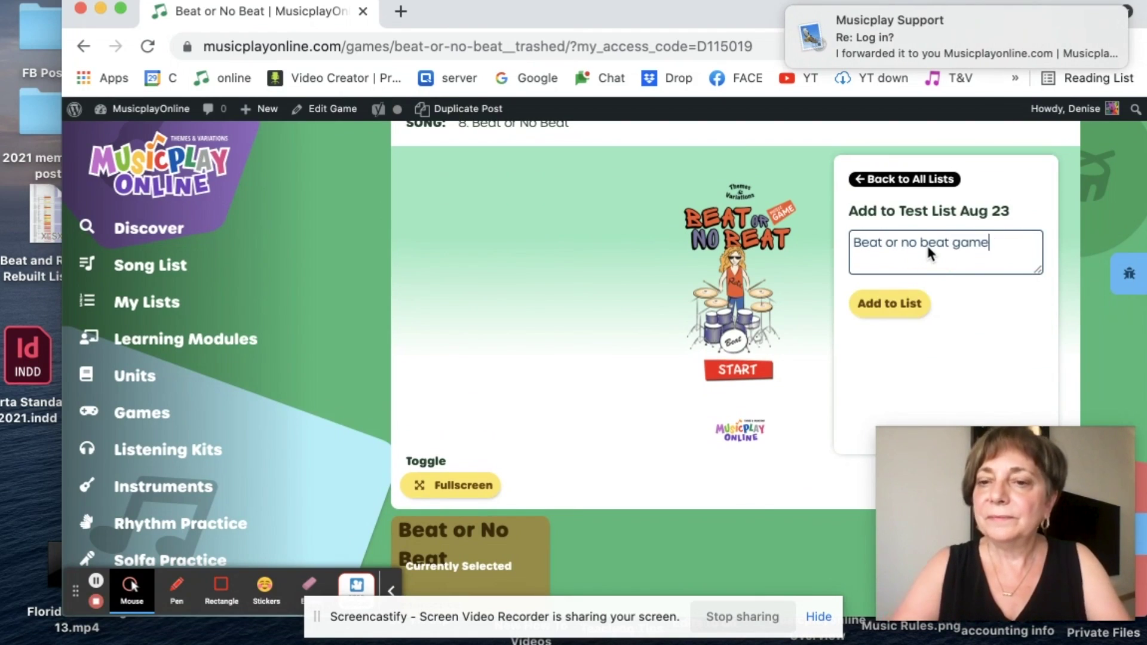
click(908, 302)
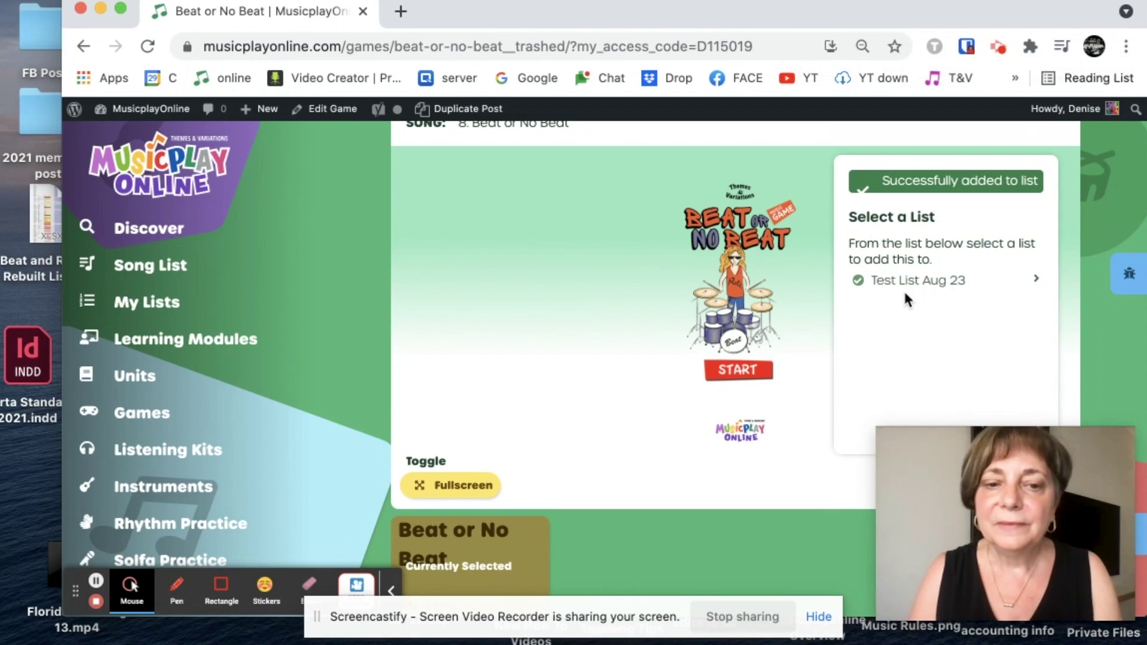
scroll(903, 289, up, 3)
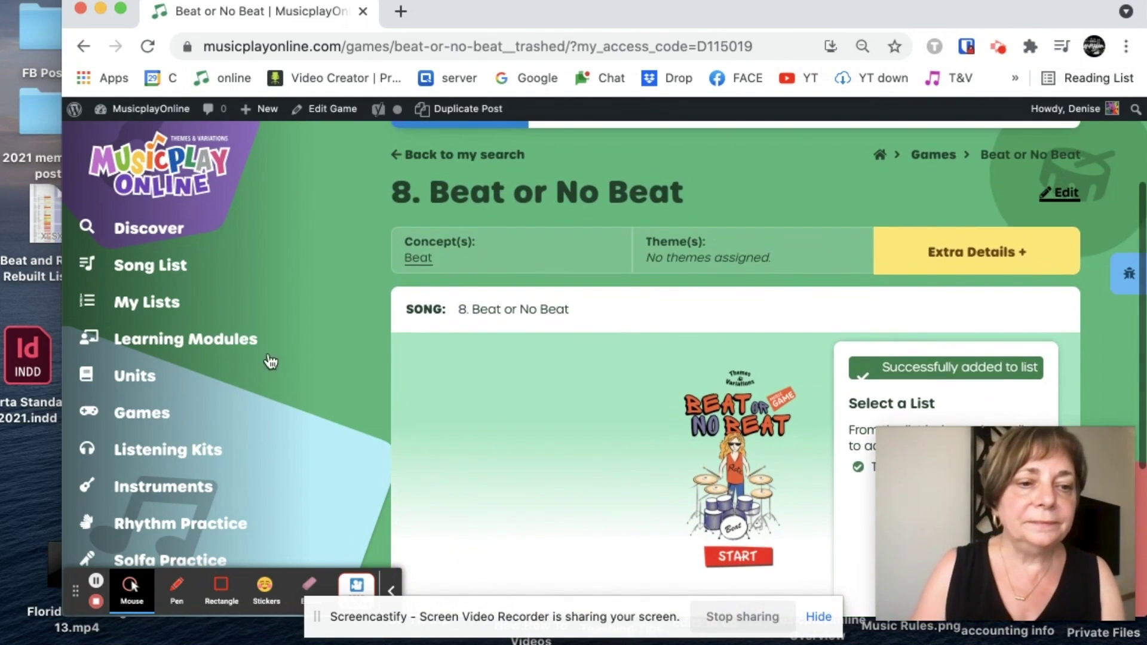
Filter the listening selections to Listen 1 and open the What Keeps a Beat? kit
scroll(269, 374, down, 3)
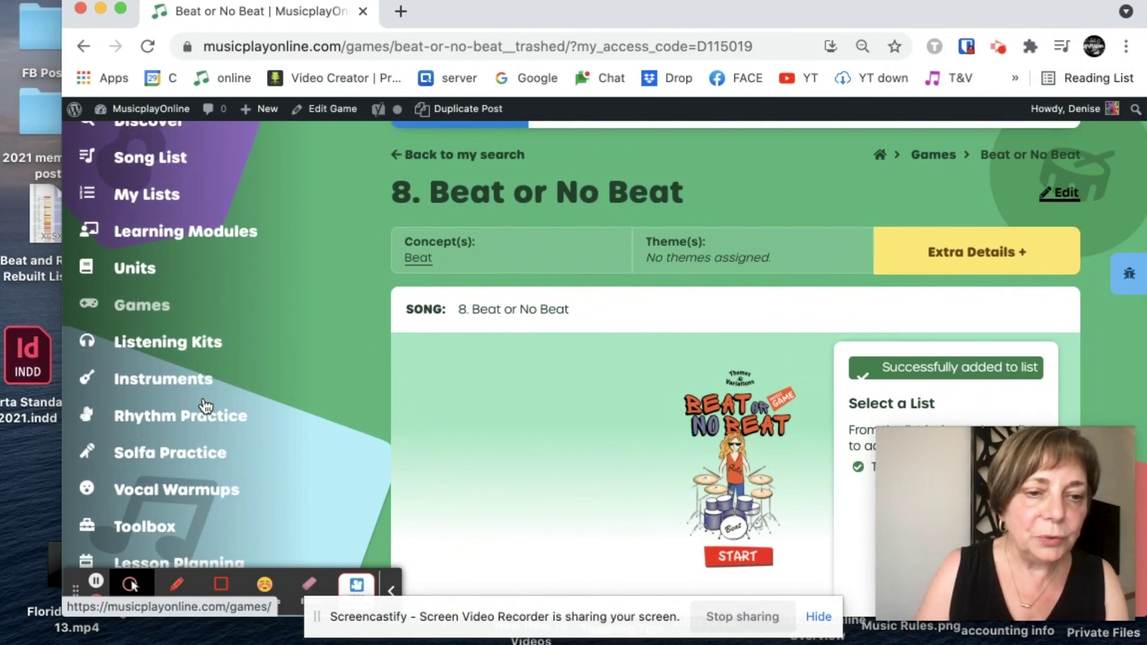
click(173, 352)
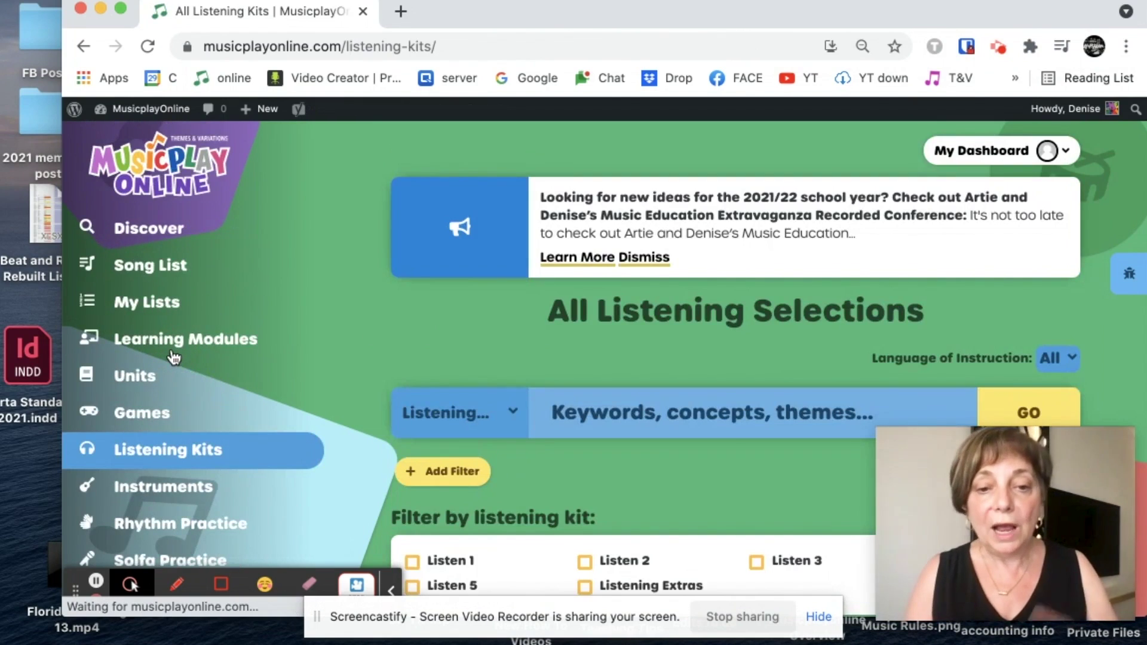
click(413, 561)
scroll(505, 498, down, 3)
scroll(507, 501, up, 3)
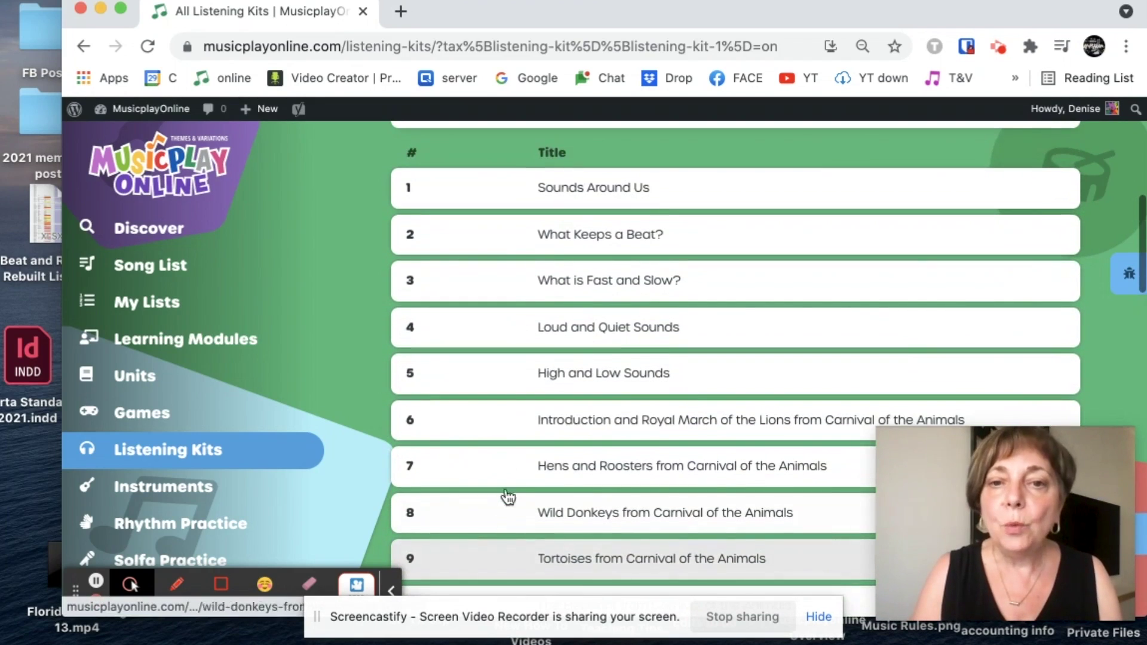
click(608, 233)
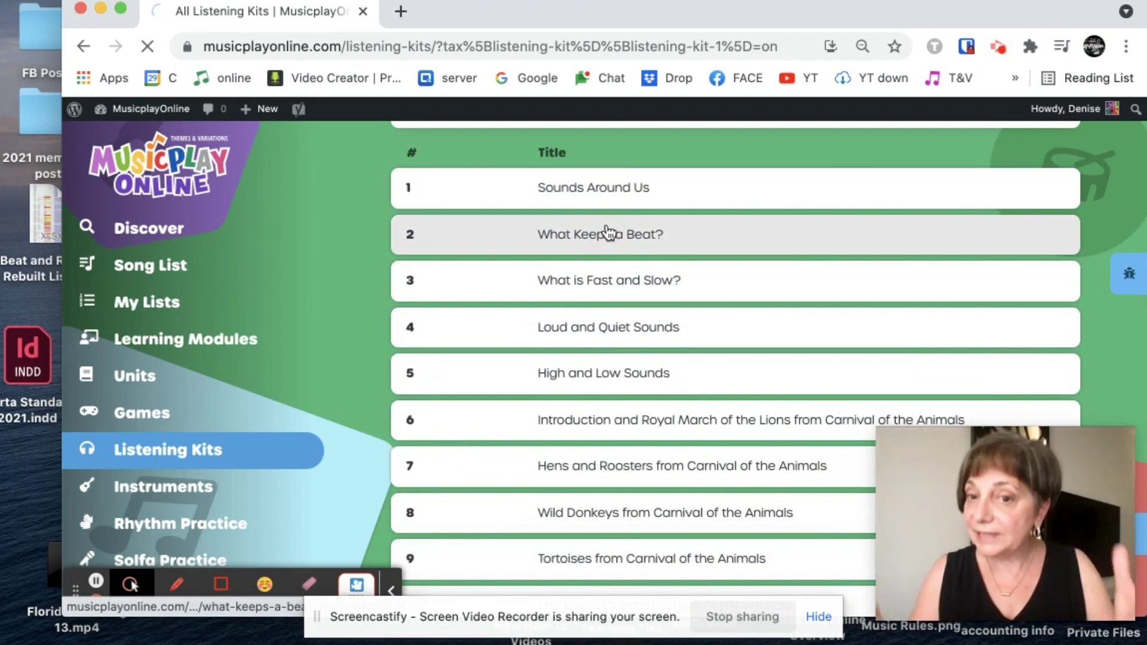
scroll(608, 233, down, 5)
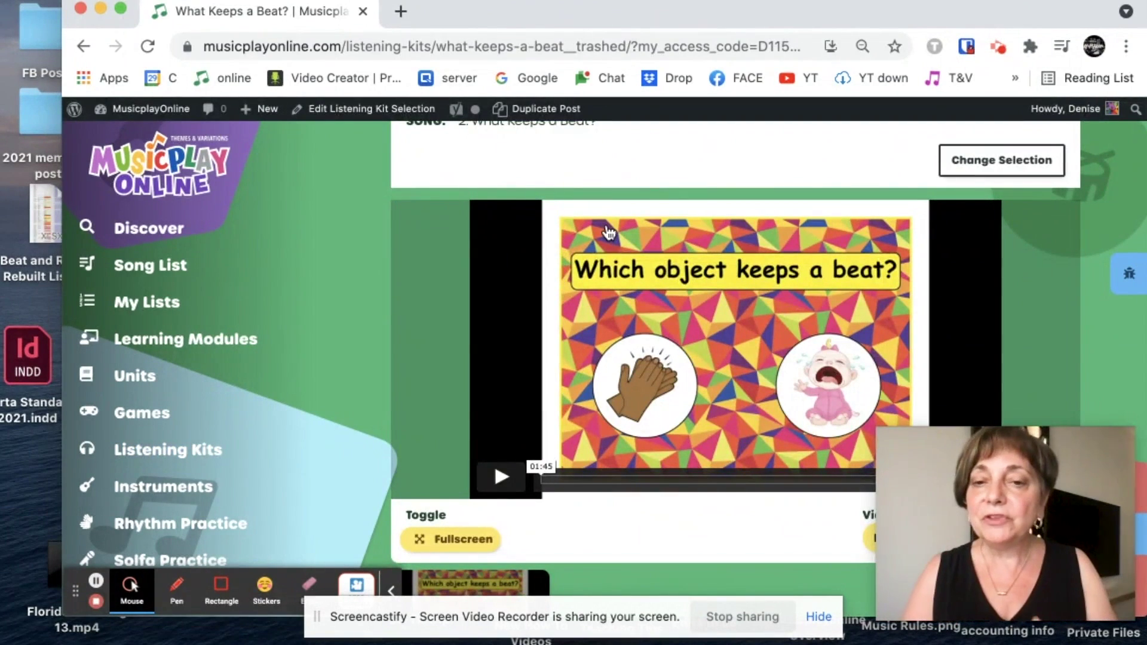
scroll(608, 233, down, 3)
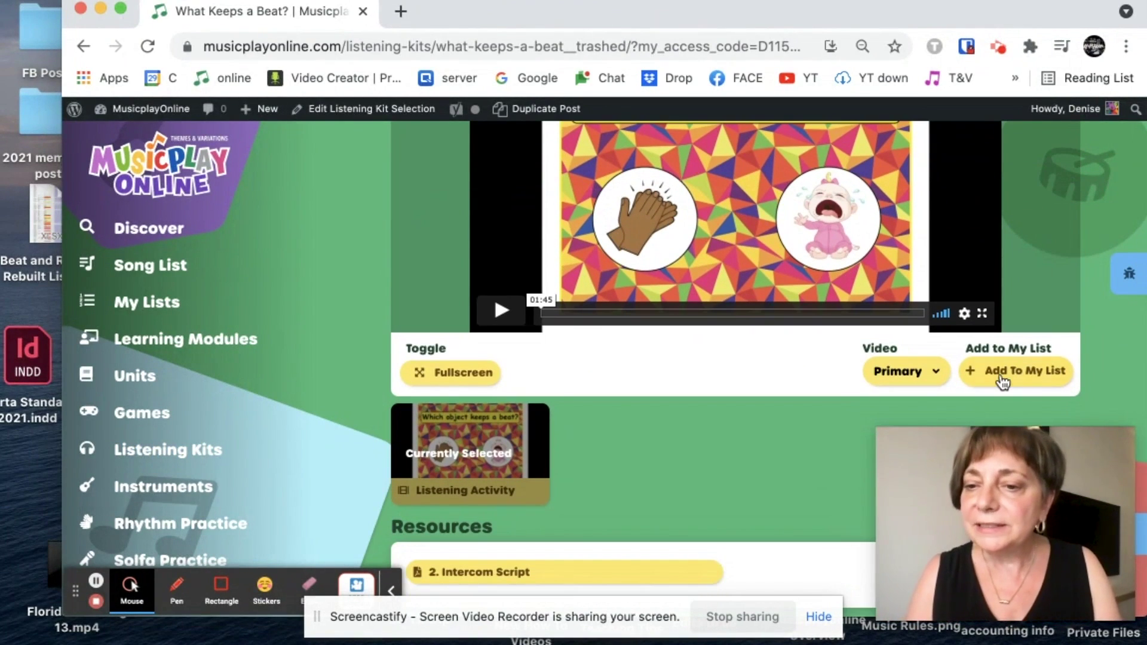
Add the kit to Test List Aug 23 with the note 'Listen 1 What Keeps a Beat'
click(1004, 375)
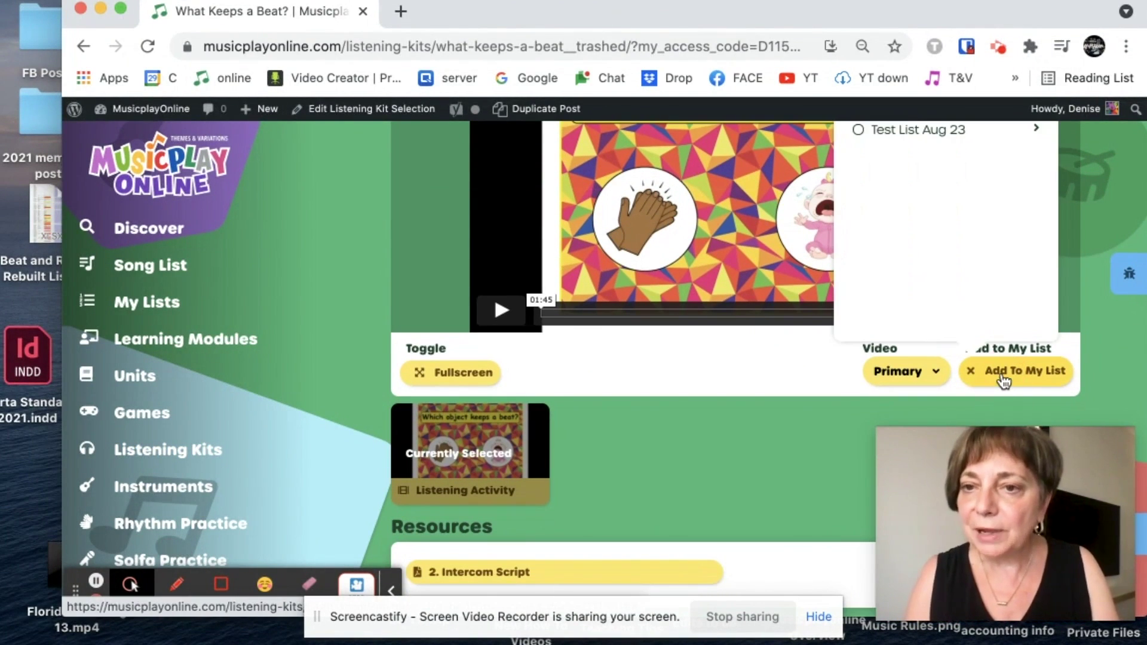
click(920, 139)
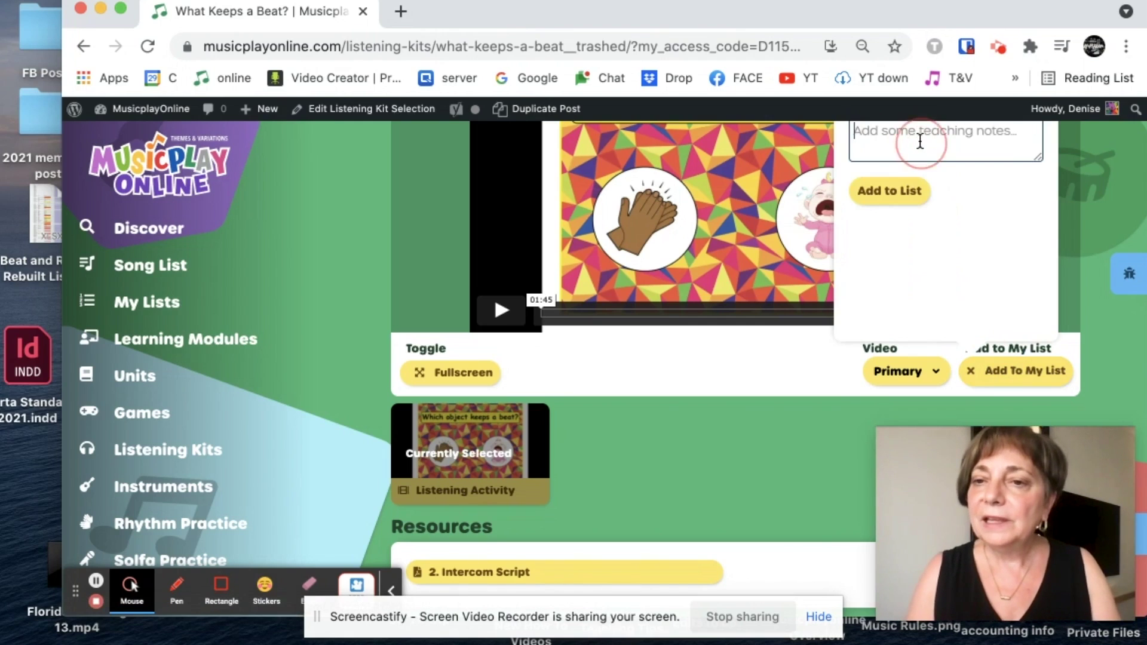
scroll(920, 141, up, 3)
text(Listen)
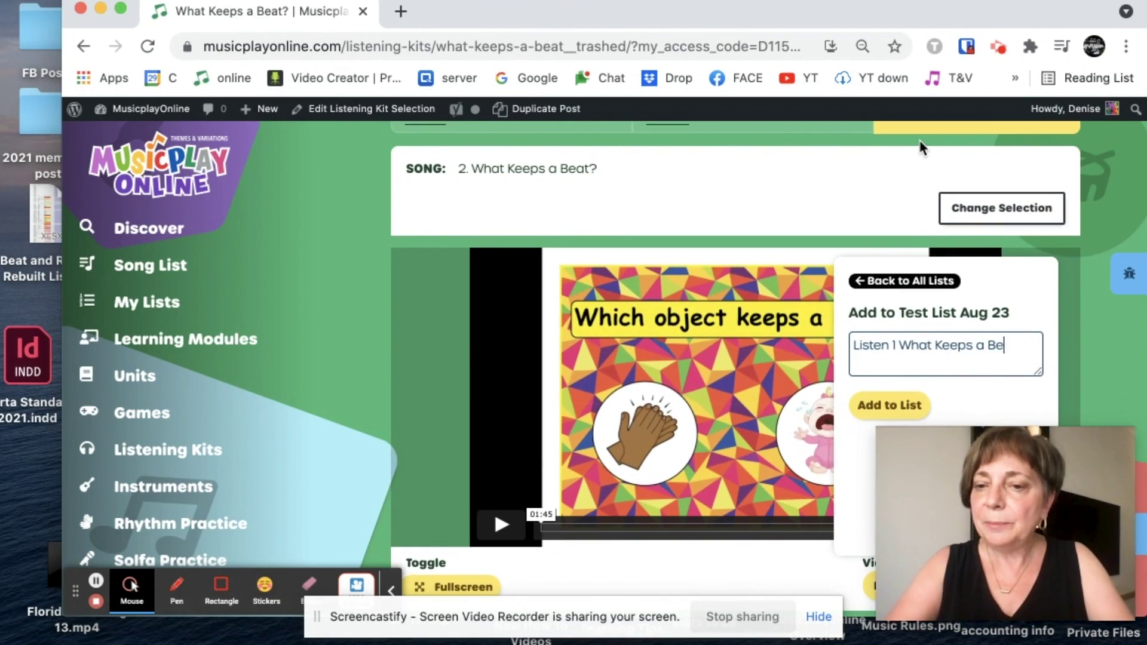
text(1 What Keeps a Beat)
click(881, 399)
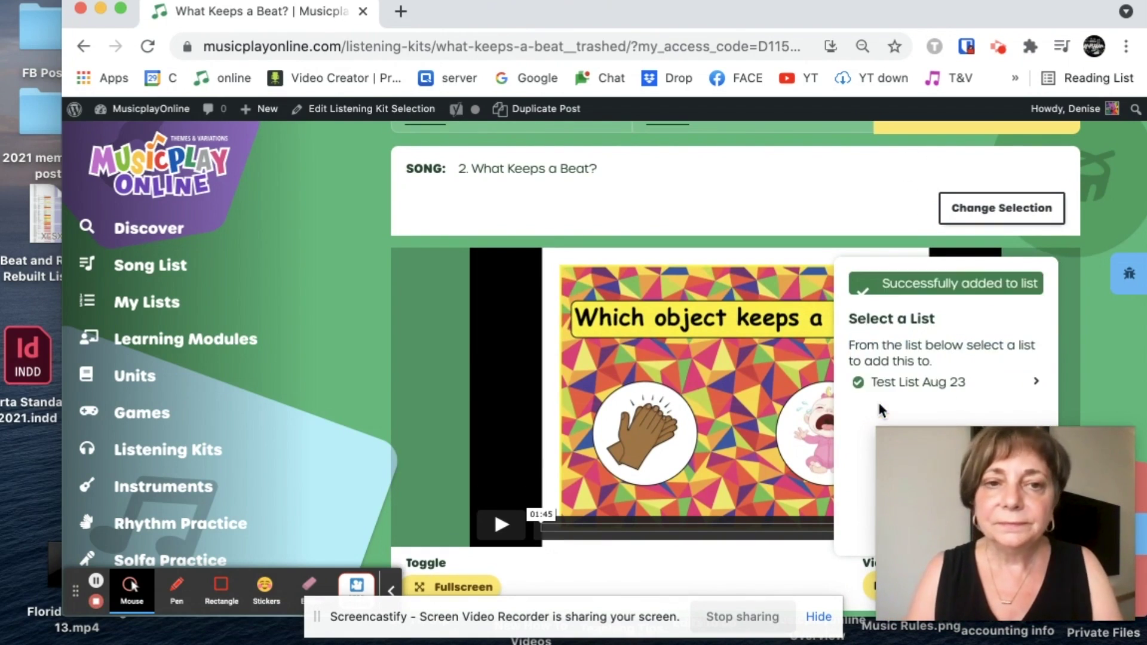
click(279, 363)
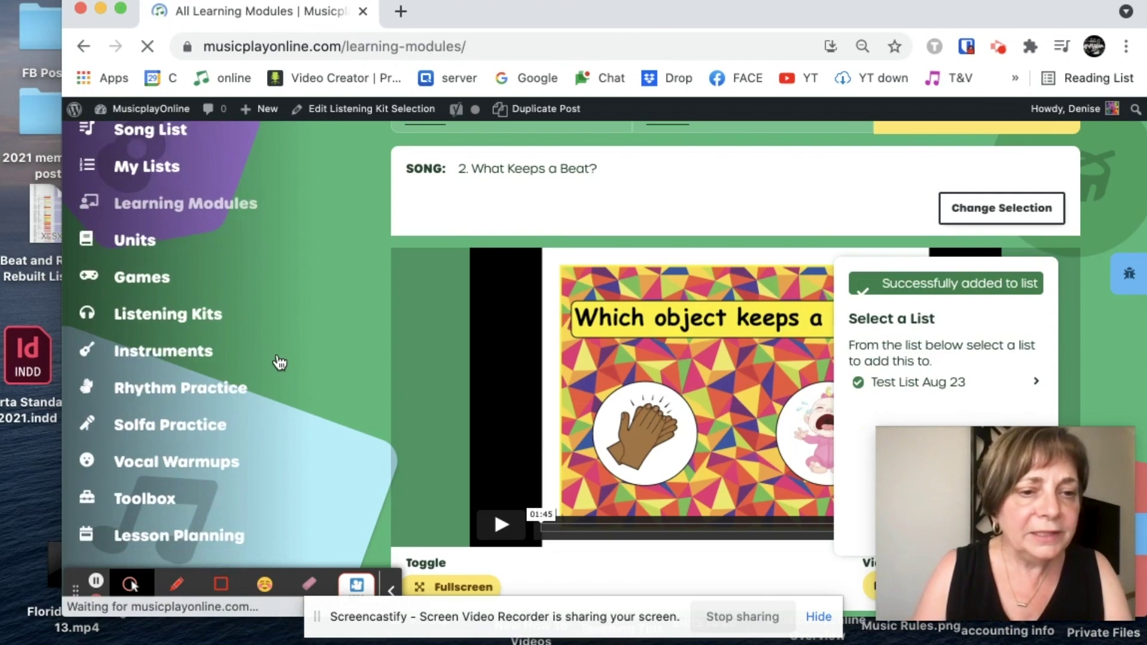
Filter the Instruments catalogue to Unpitched items and Instrument Kit Fun
scroll(332, 351, down, 3)
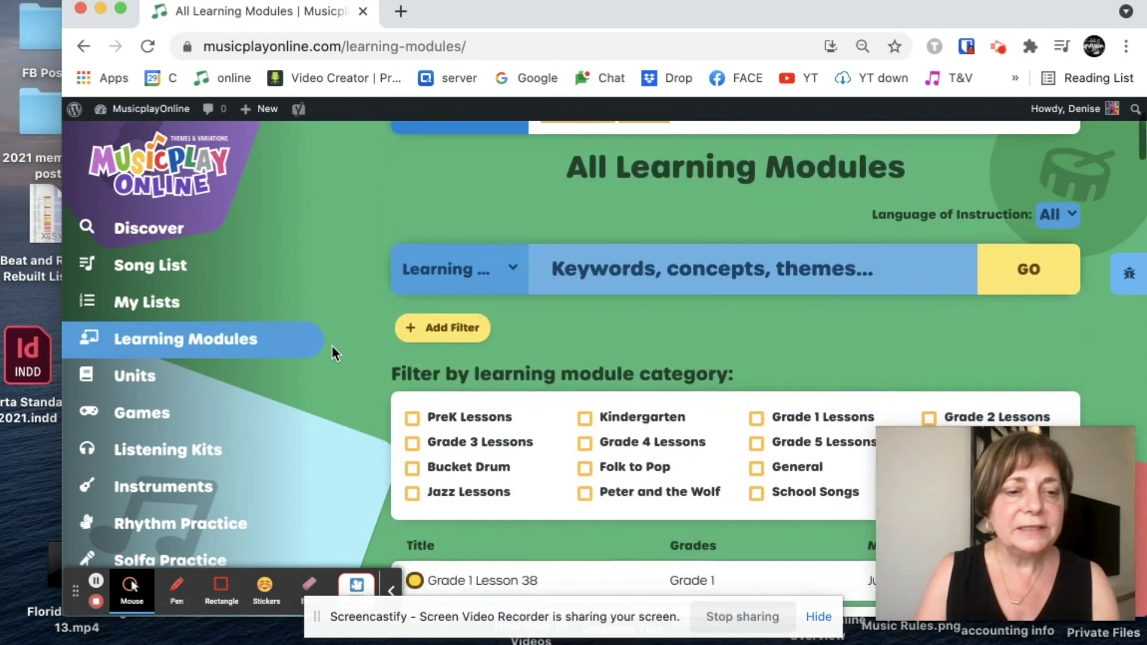
click(164, 486)
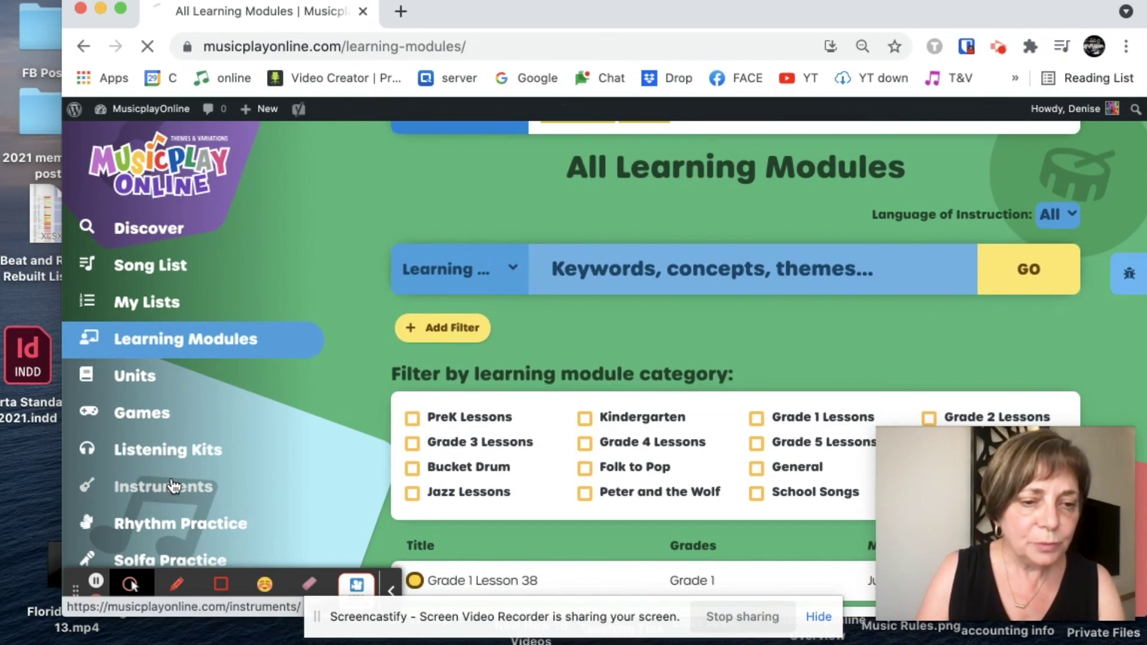
scroll(266, 442, down, 3)
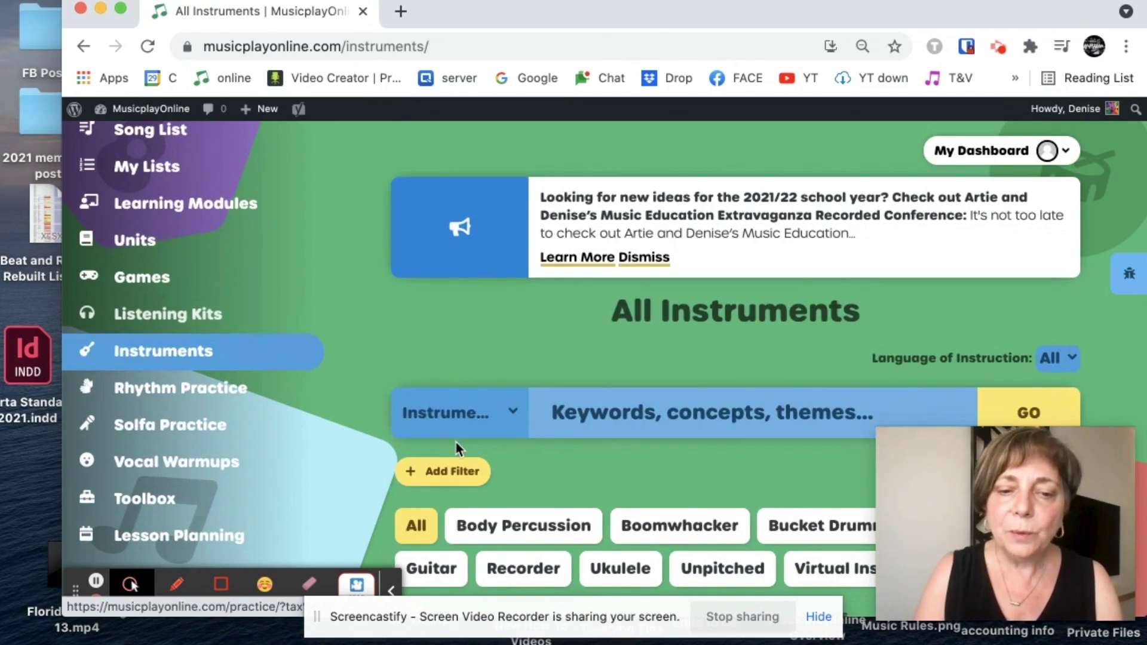
scroll(455, 441, down, 5)
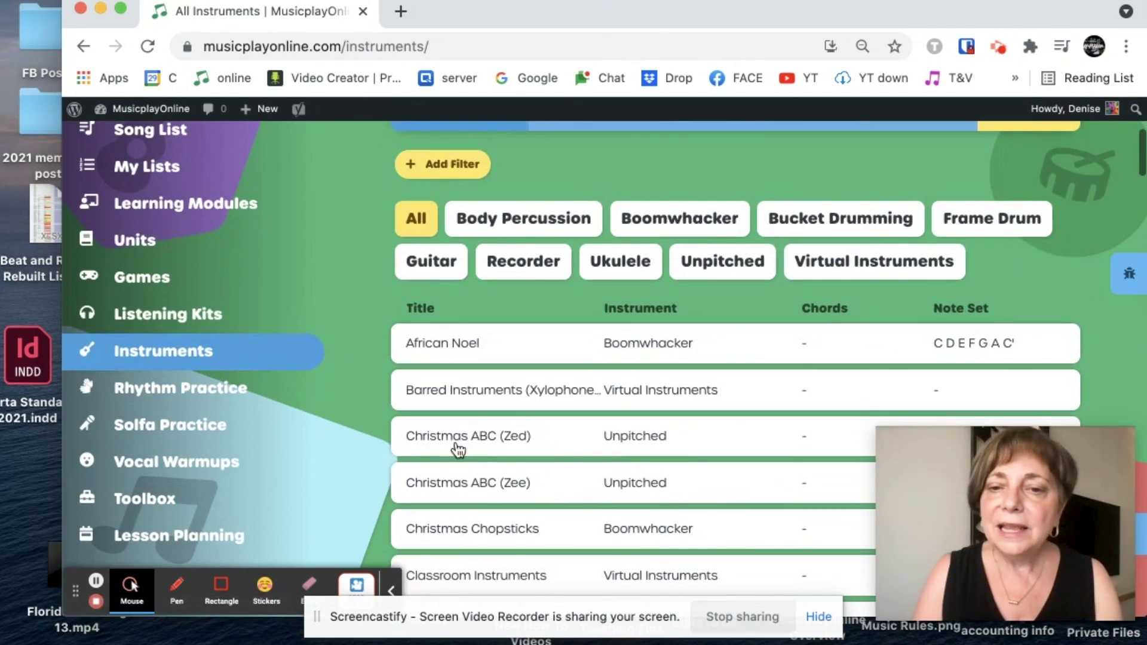
click(720, 264)
scroll(720, 264, down, 3)
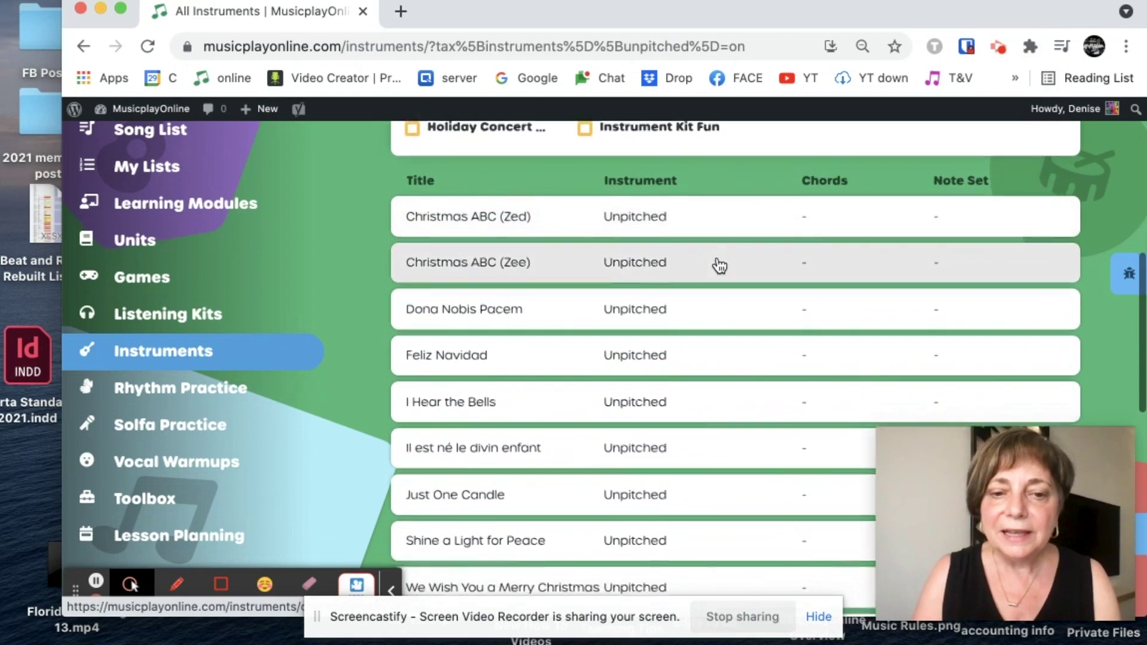
scroll(719, 264, up, 1)
click(586, 175)
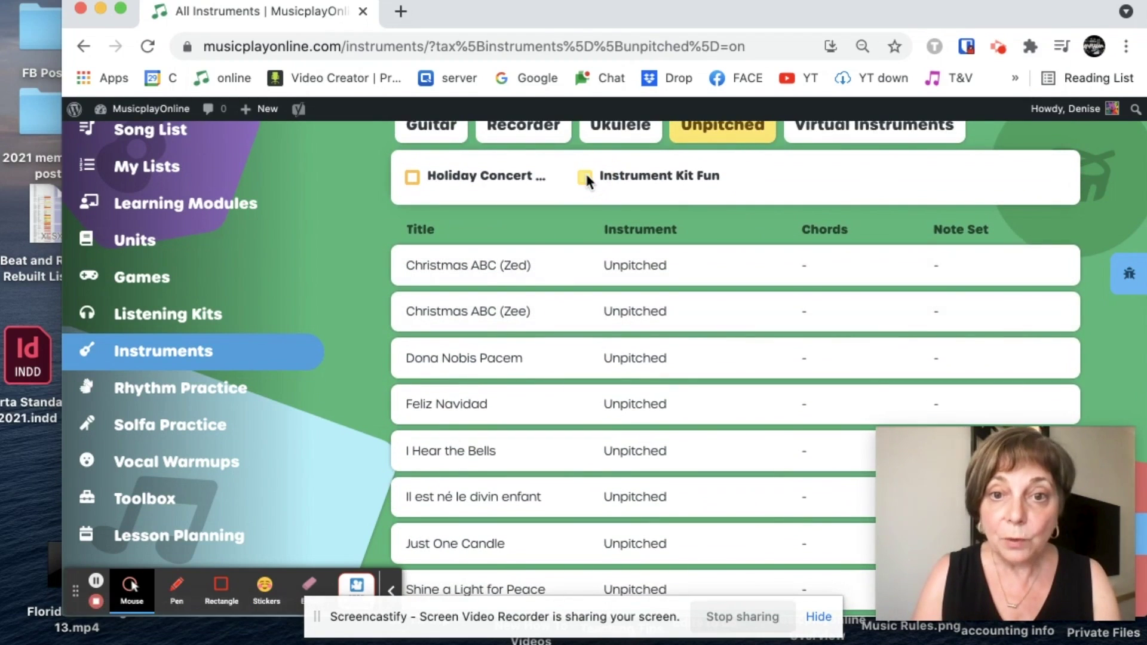
Open Let Everyone Play and switch to its Play Along video
scroll(586, 177, down, 2)
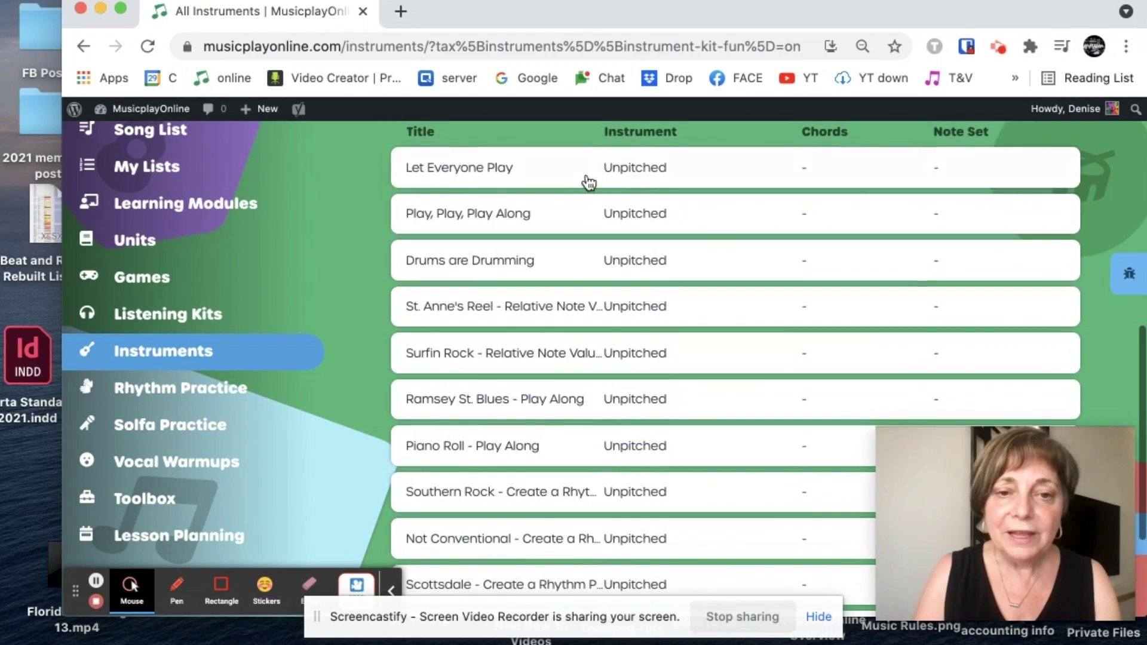
click(584, 170)
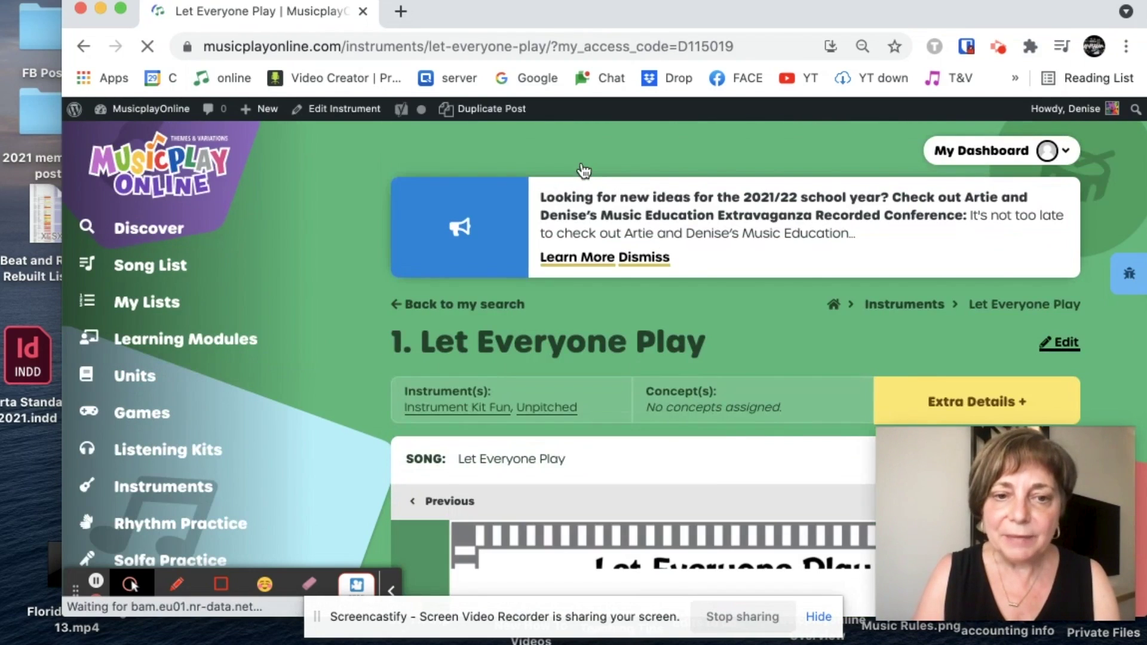
scroll(579, 333, down, 5)
scroll(582, 341, down, 7)
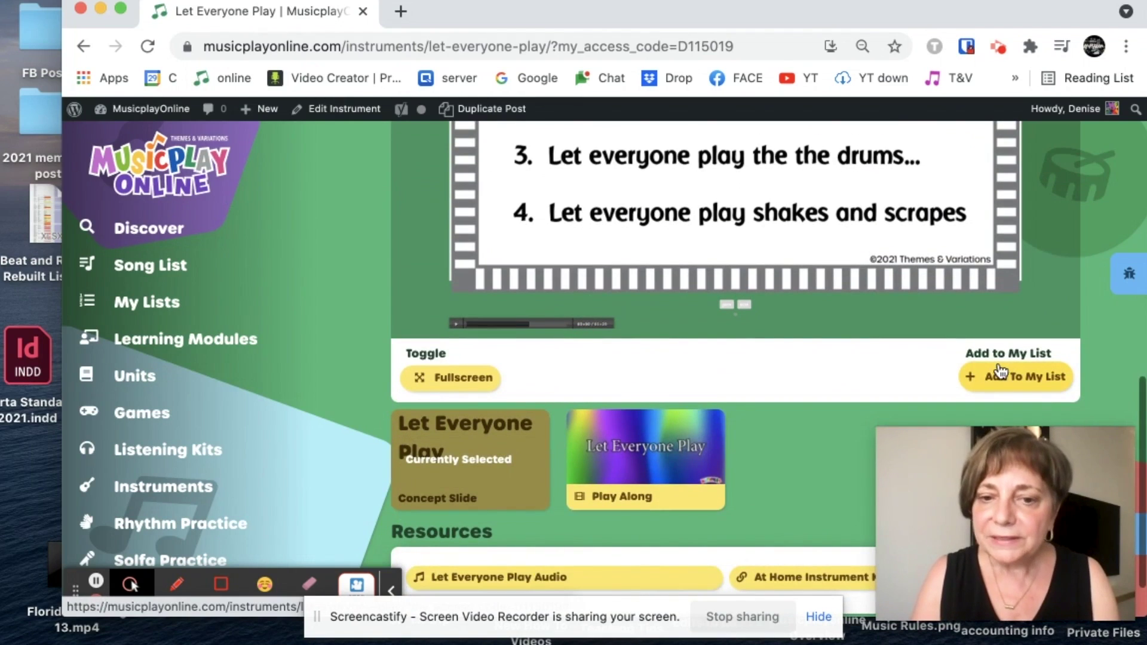
click(652, 448)
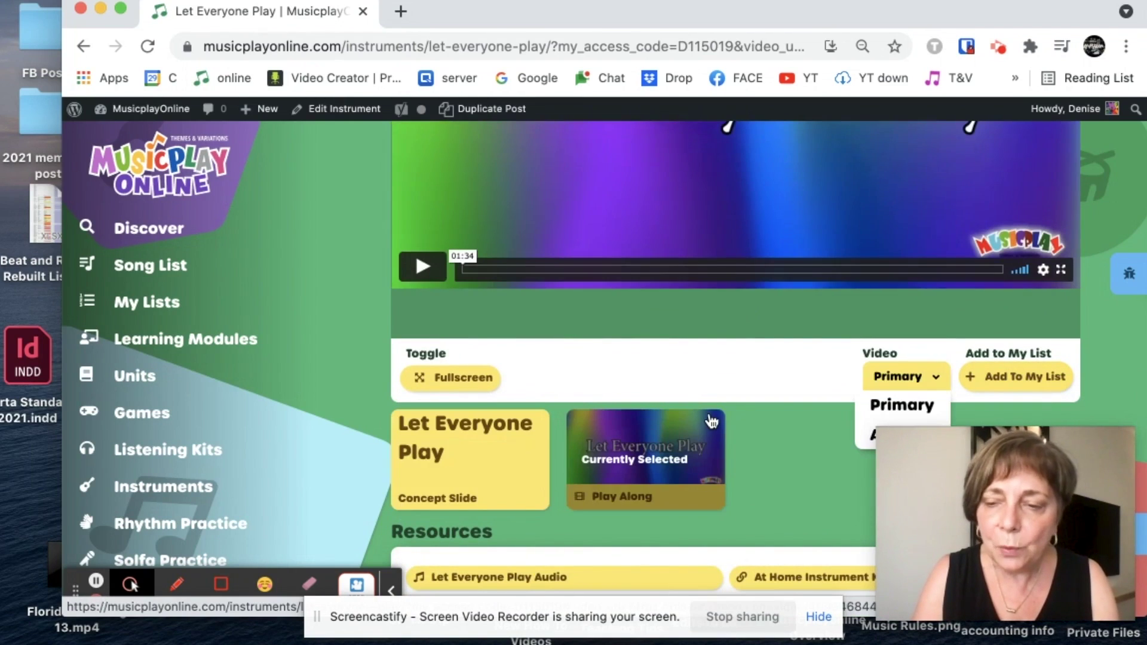
Save the play-along to Test List Aug 23 noted 'Let Everyone Play Sticks', then return to Learning Modules
click(1045, 376)
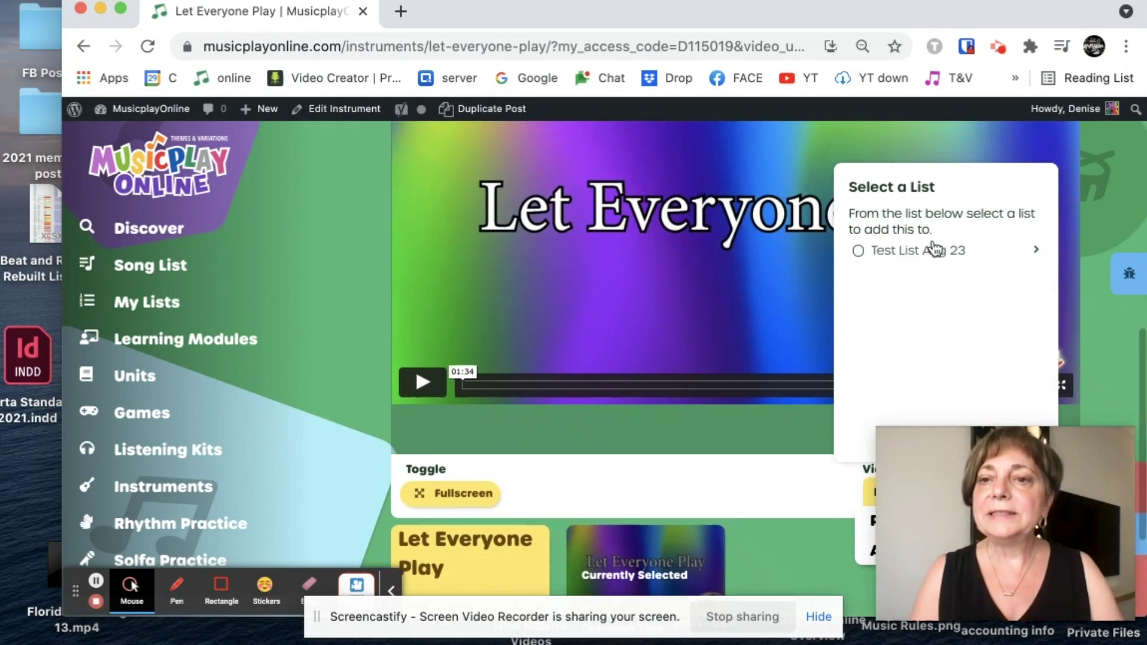
click(933, 248)
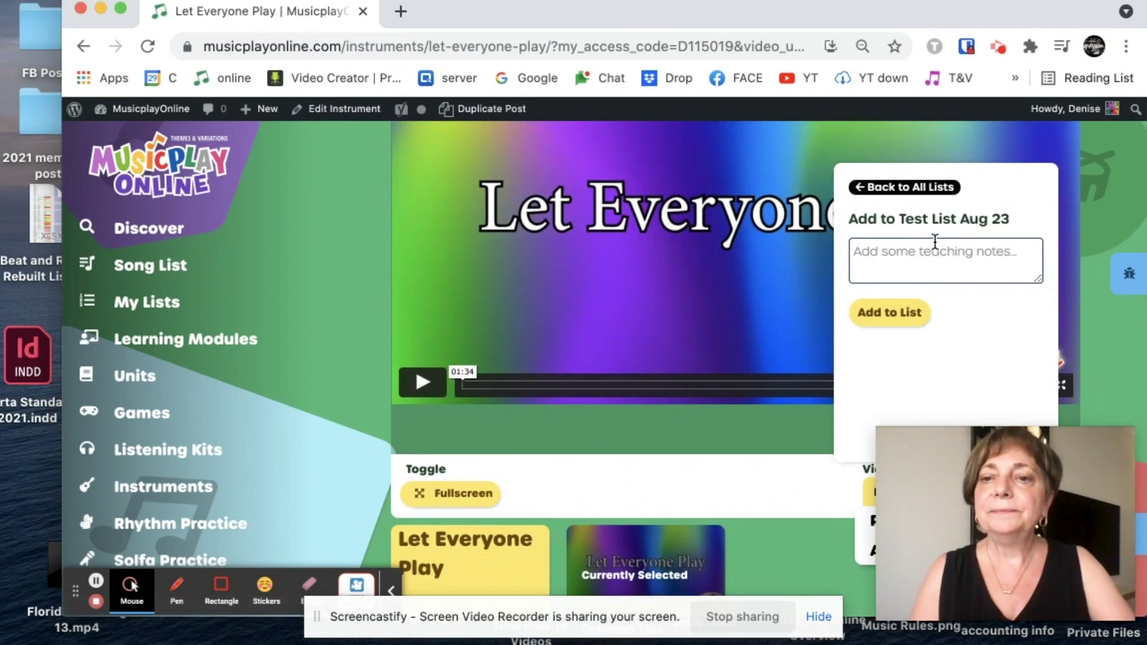
click(927, 249)
text(Let Everyone Play Sticks)
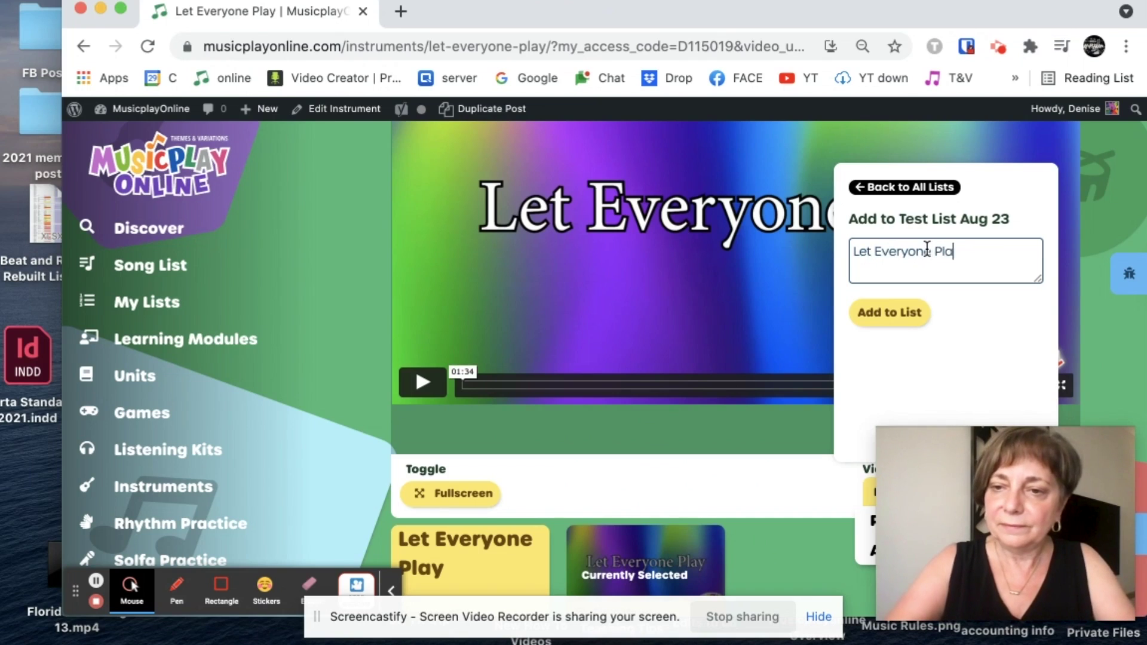
click(909, 312)
click(282, 351)
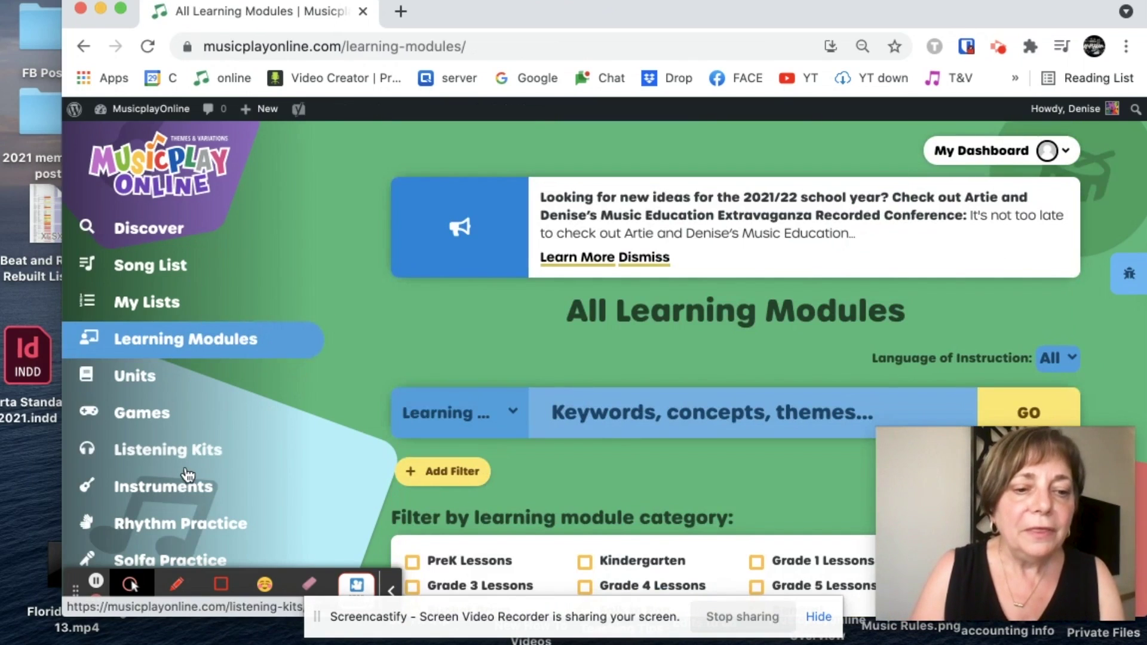
Open the quarter and two-eighths Rhythm Practice and play Read, Clap & Play video 3
scroll(188, 475, down, 3)
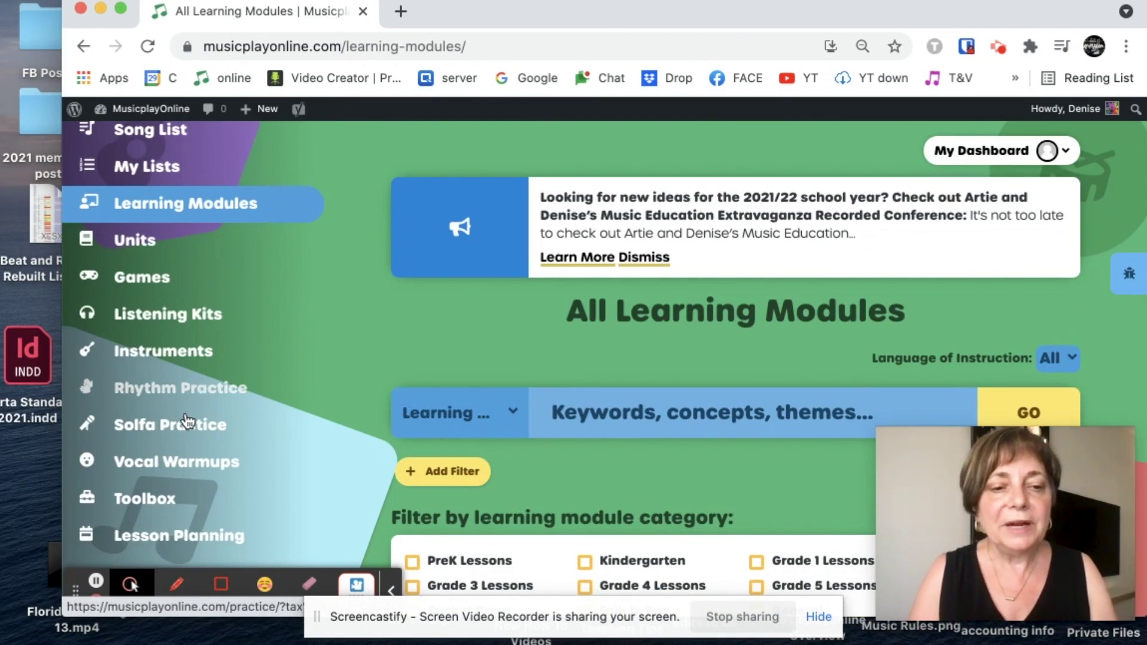
click(188, 395)
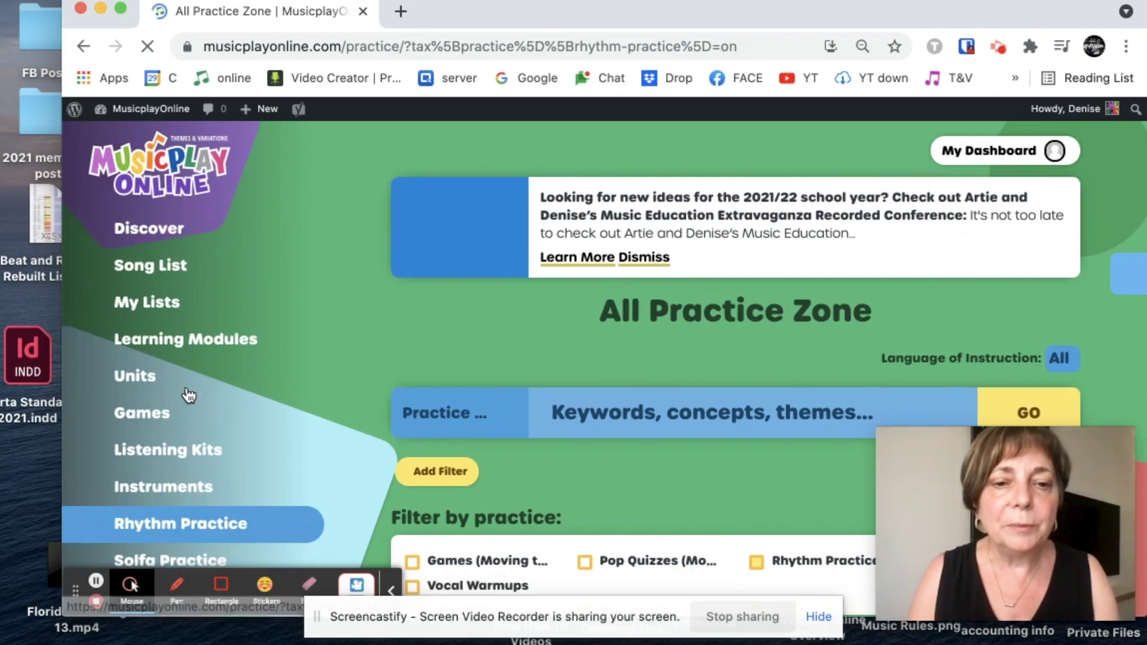
scroll(352, 401, down, 10)
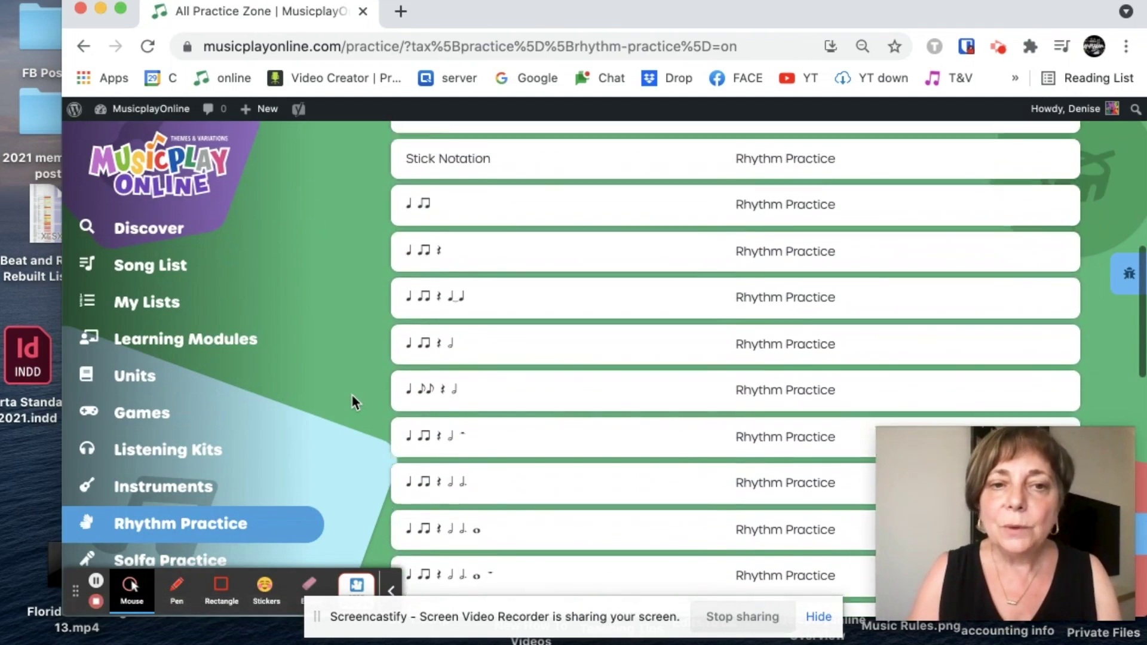
scroll(353, 401, up, 1)
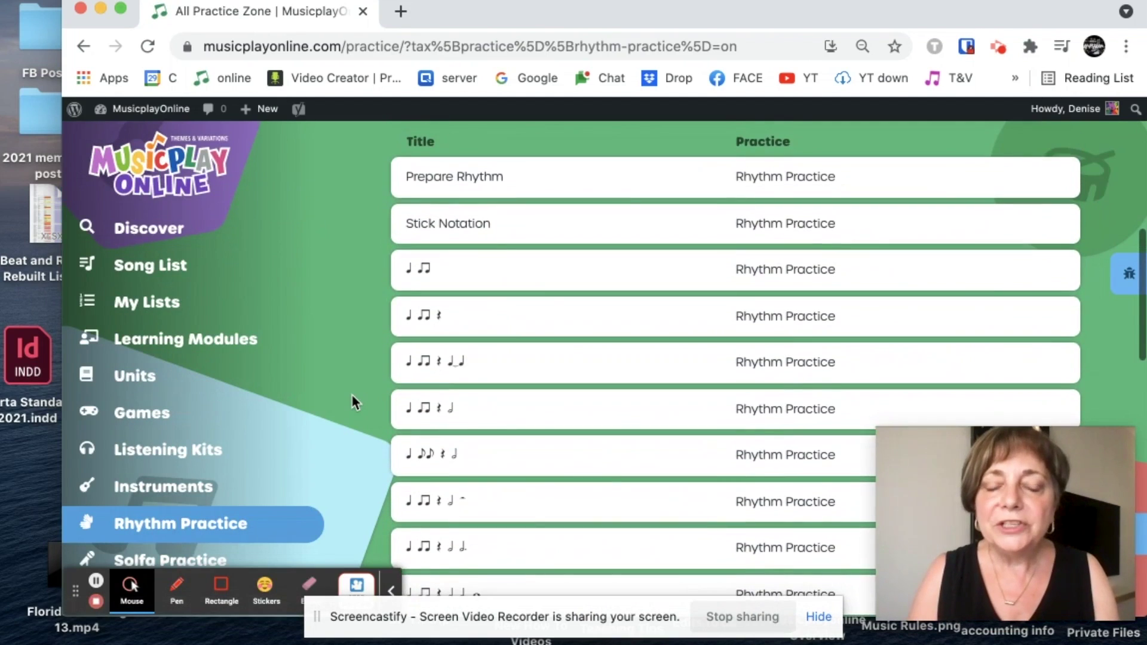
click(525, 289)
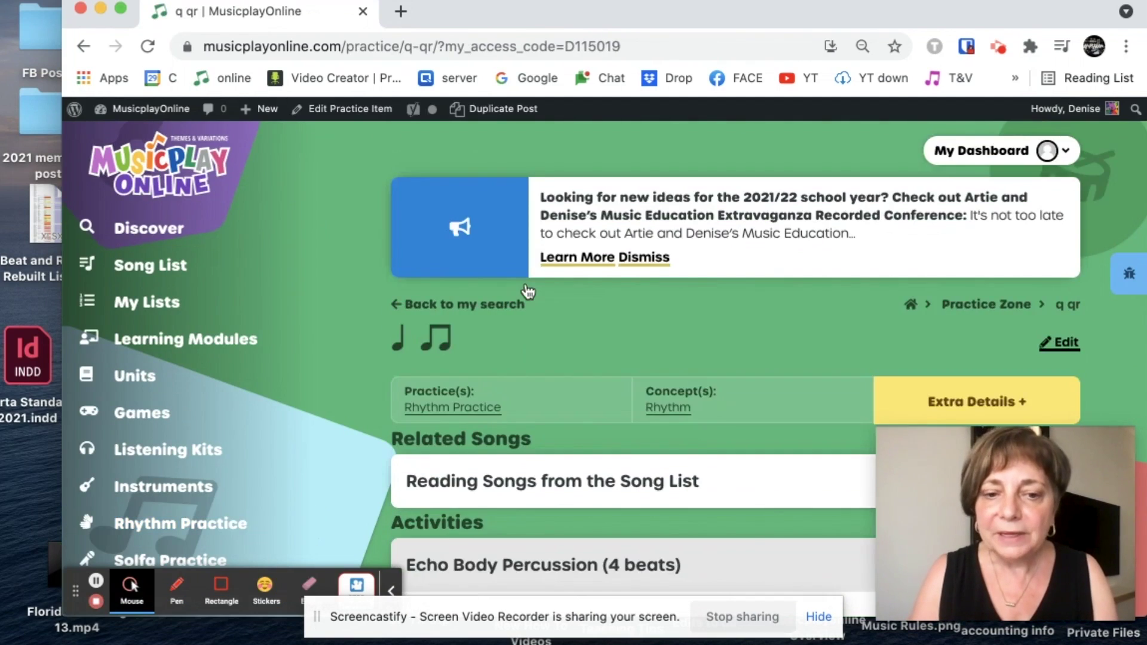
scroll(527, 291, down, 6)
scroll(528, 291, down, 2)
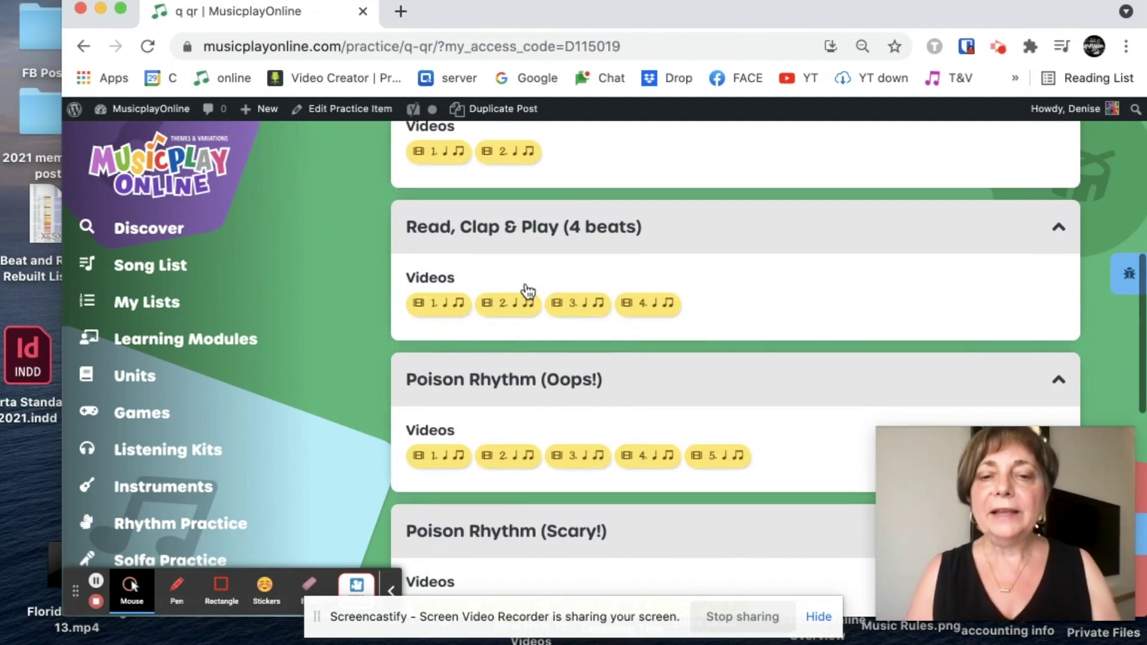
click(571, 303)
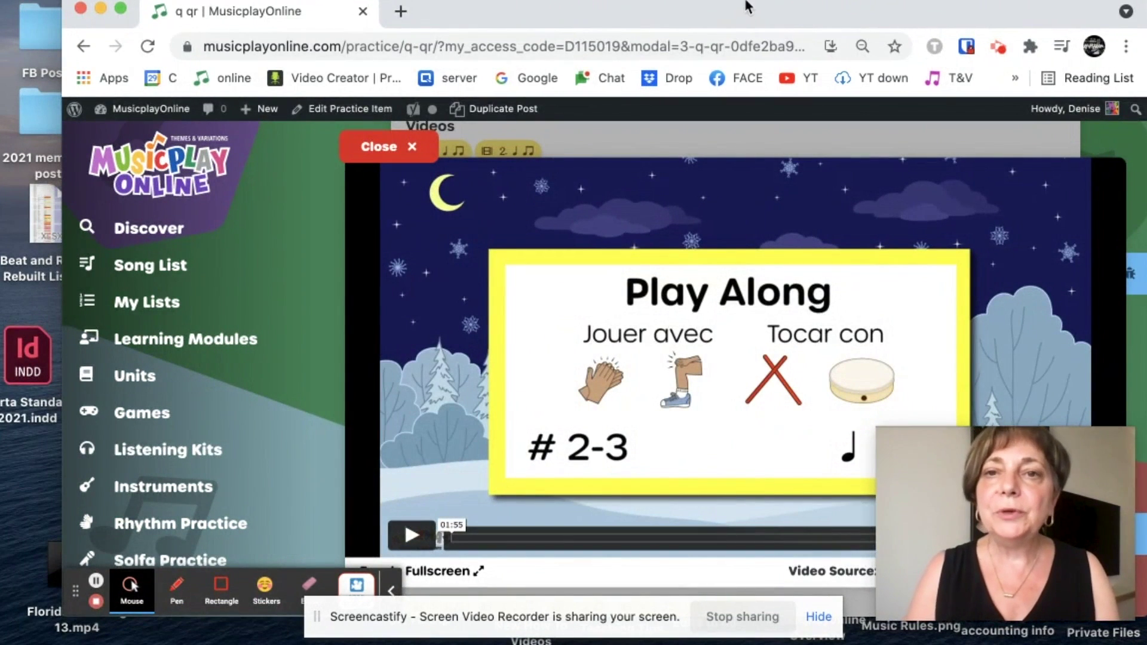
drag(745, 6, 550, 6)
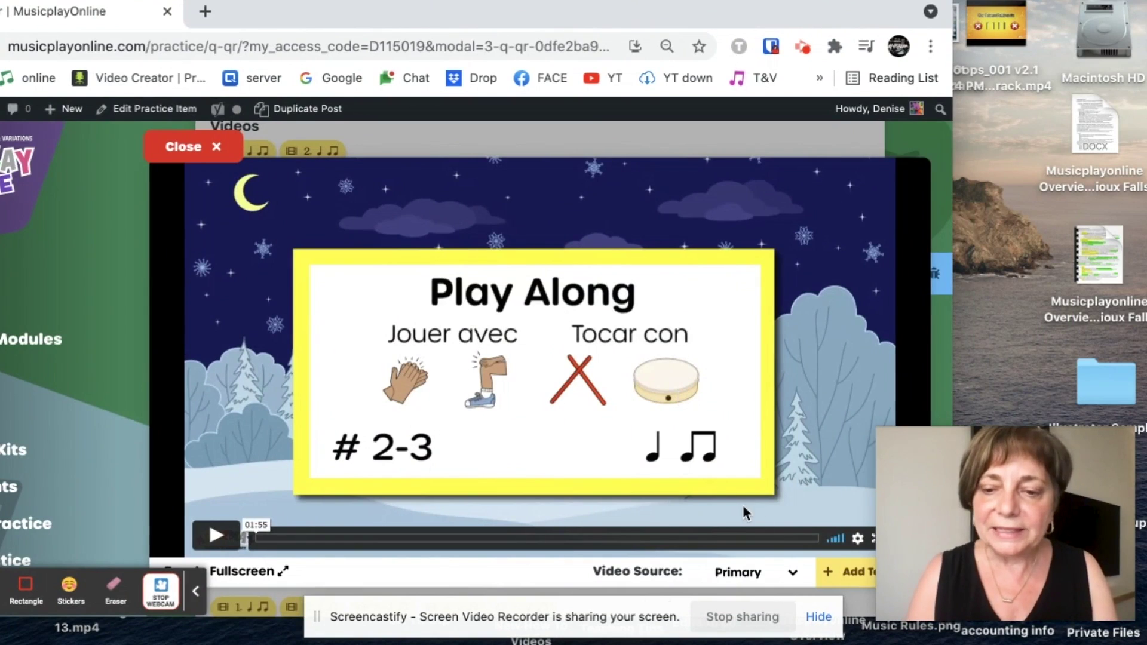
Add the video to Test List Aug 23 noted 'Rhythm play along ta titi', then close the viewer
click(845, 571)
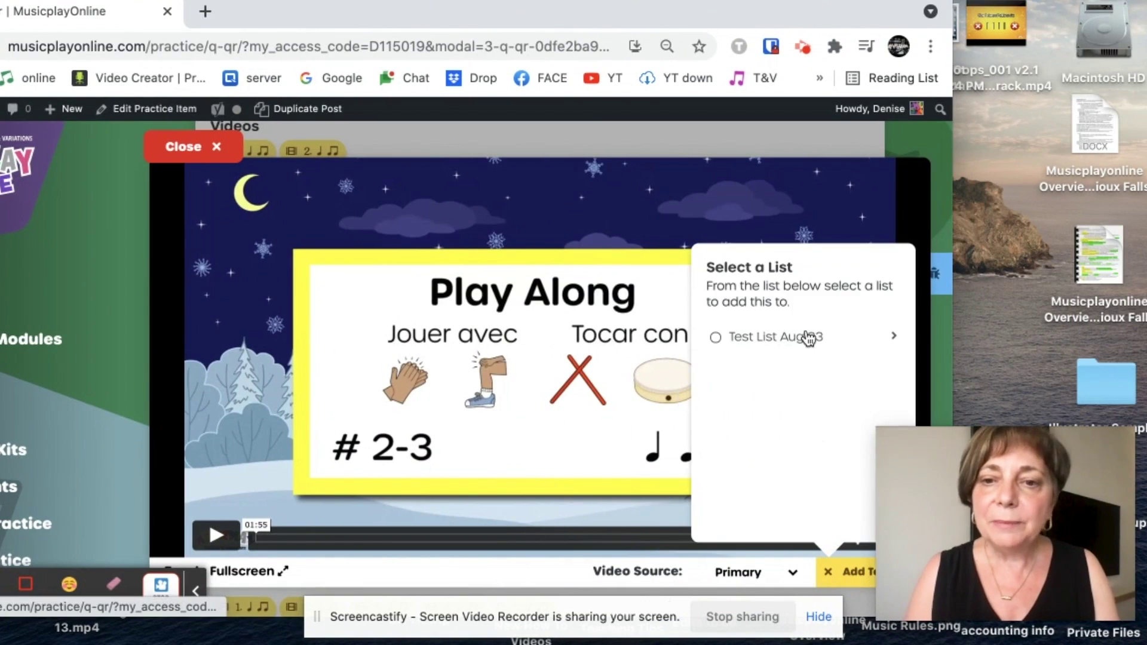
click(809, 338)
click(806, 331)
text(Rhythm play along ta titi)
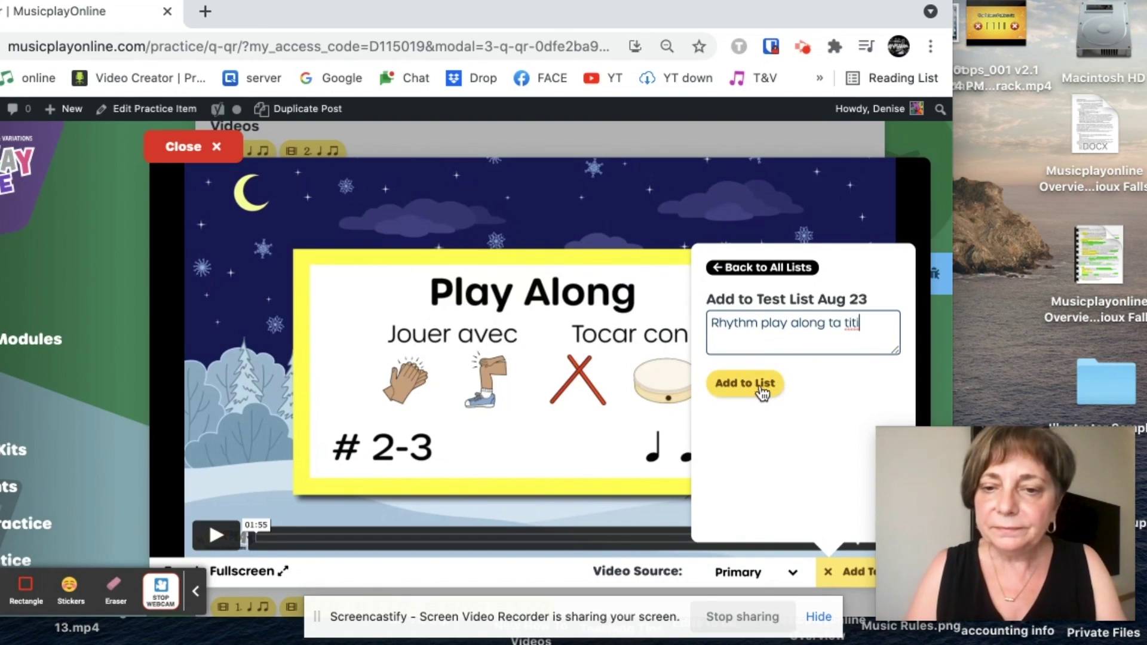
click(756, 386)
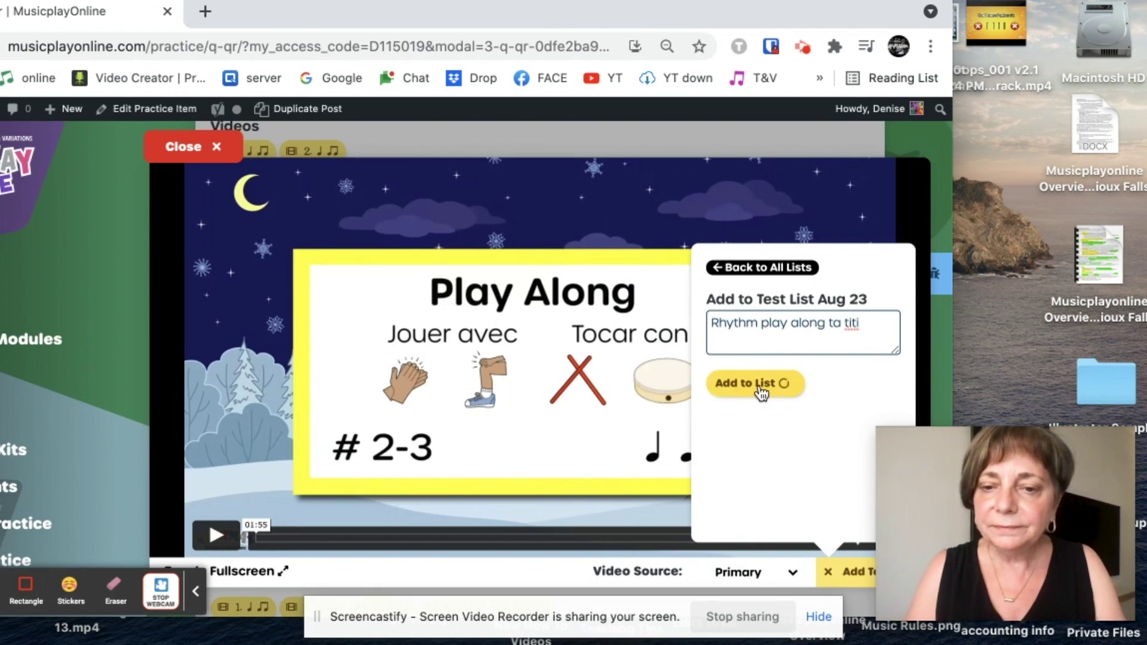
drag(369, 12, 551, 12)
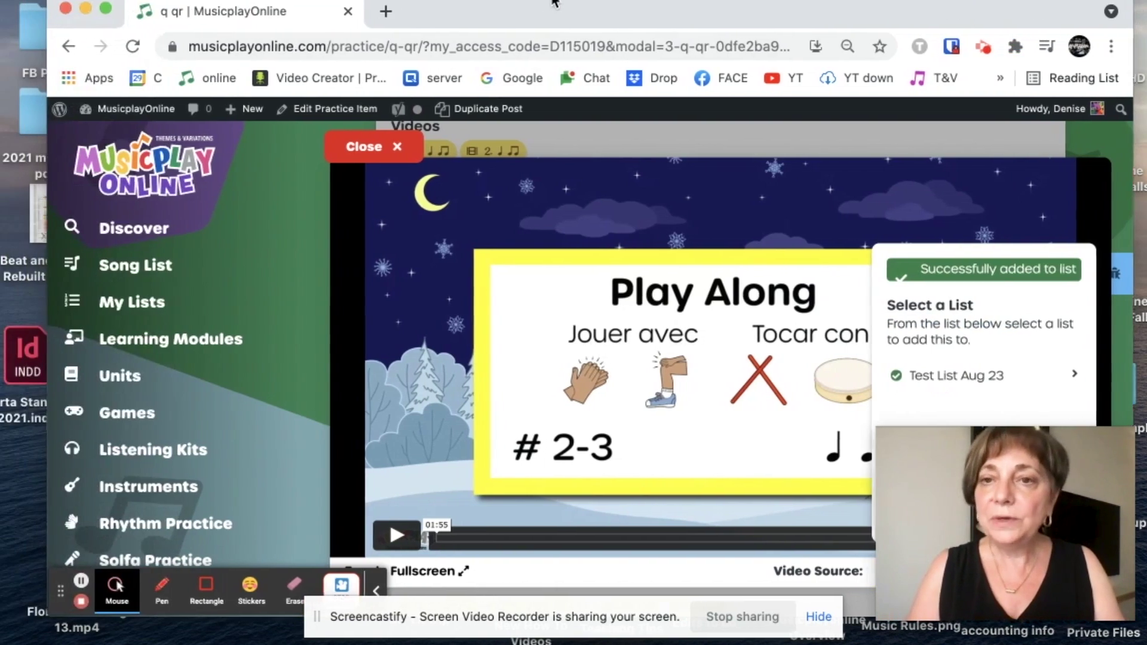
click(377, 146)
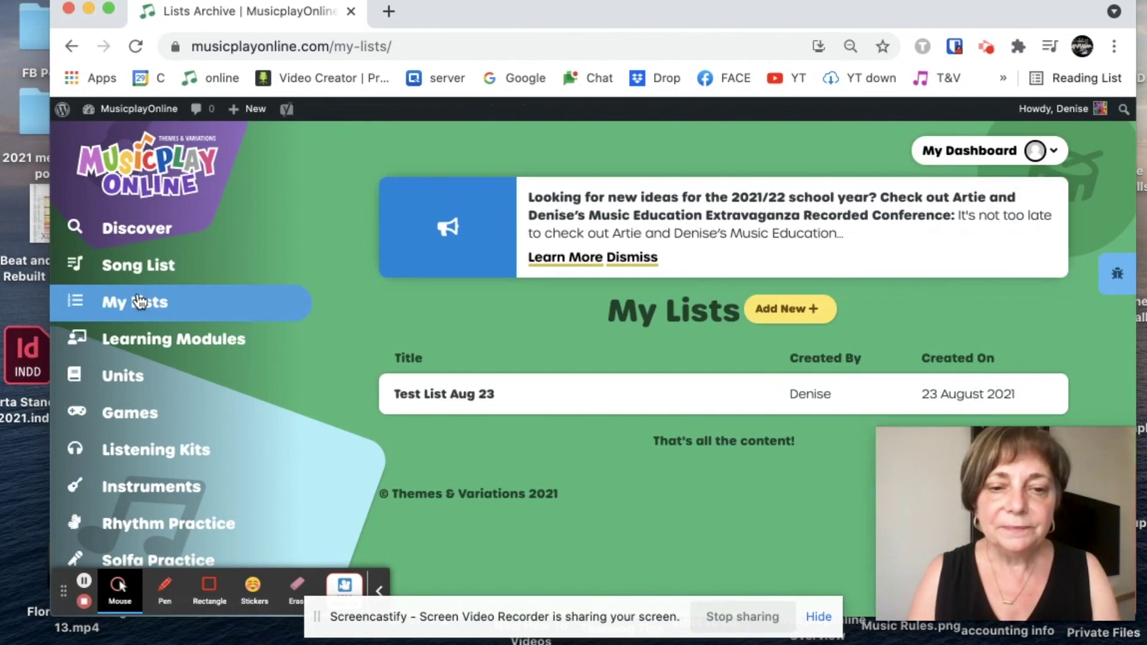
Open Test List Aug 23 and start a new procedure below its five activities
click(442, 406)
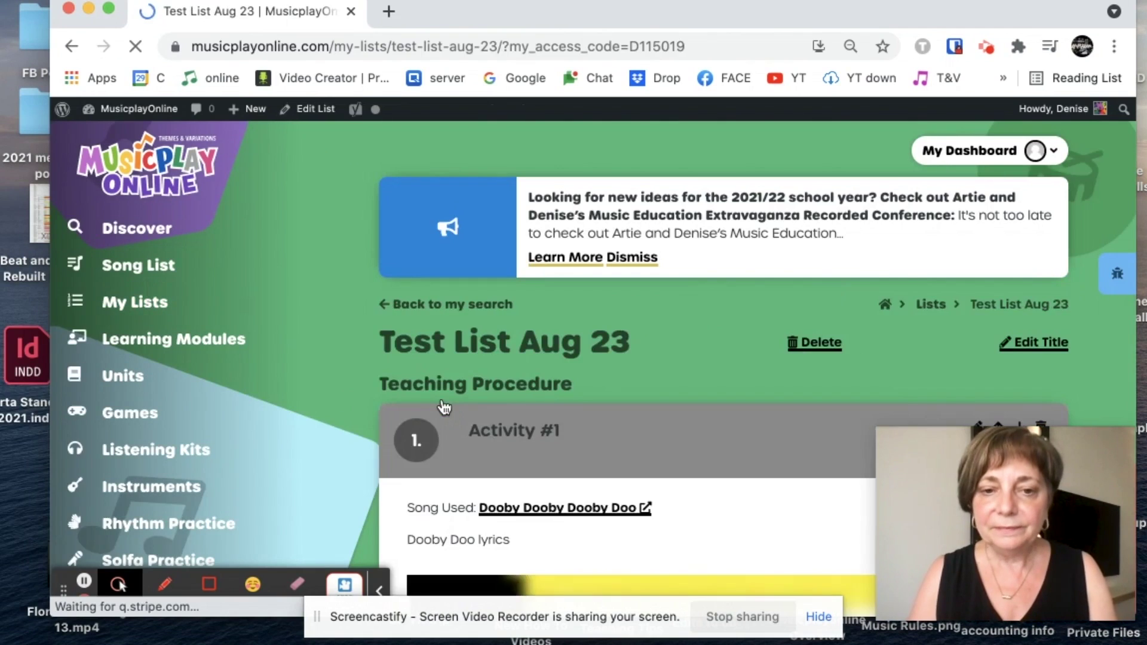
scroll(444, 408, down, 10)
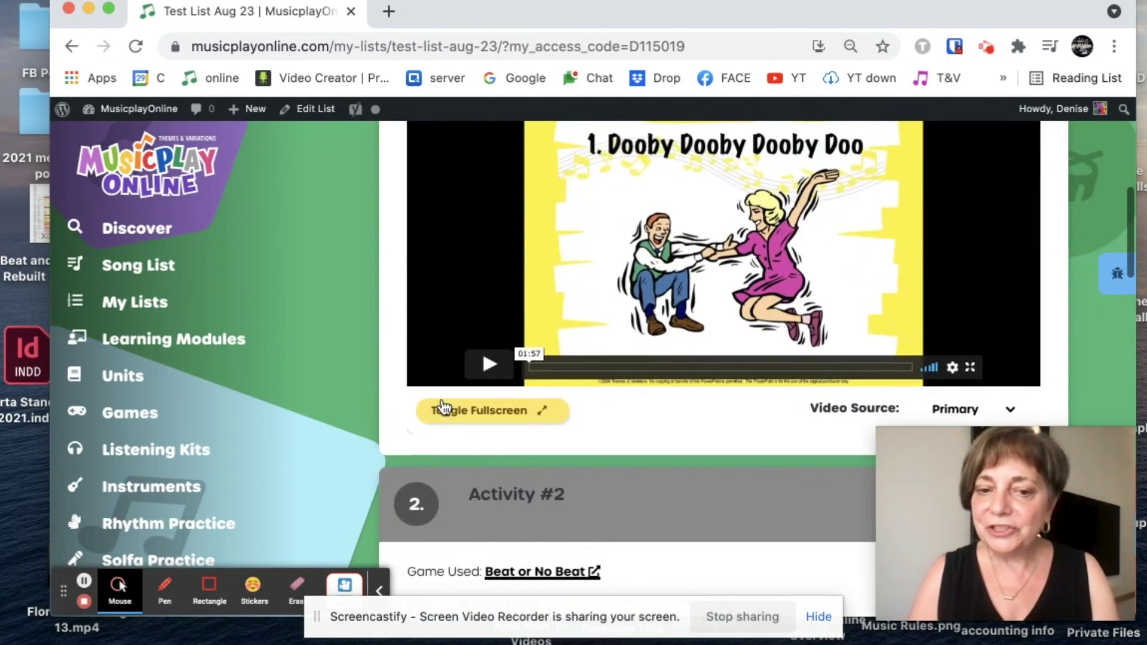
scroll(443, 407, down, 6)
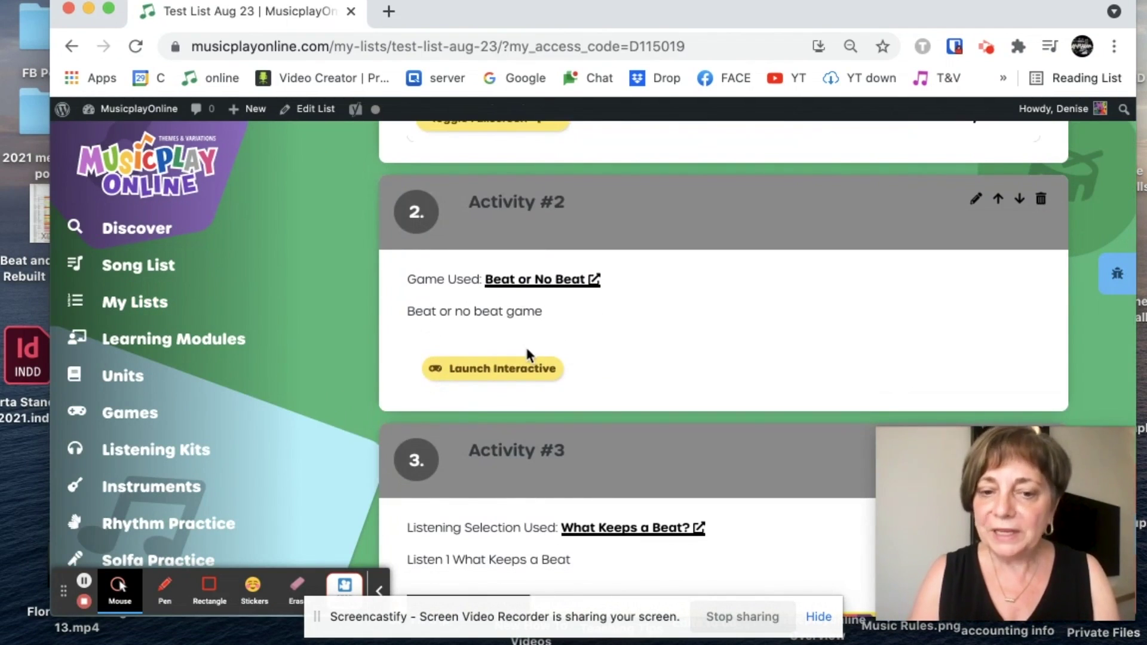
scroll(527, 354, down, 10)
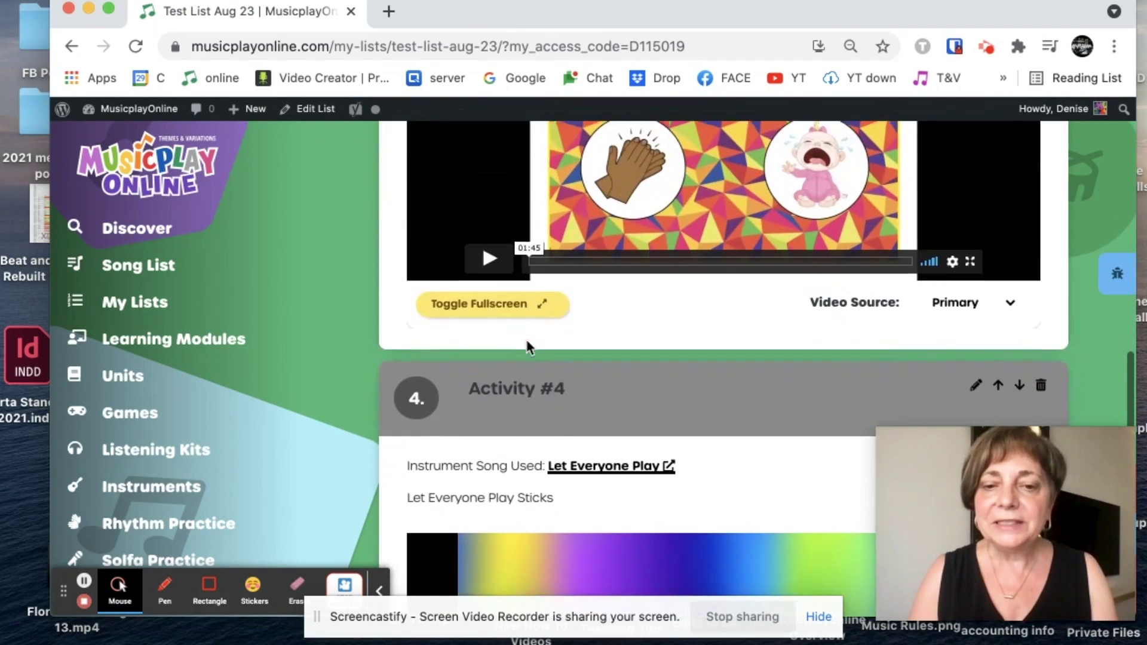
scroll(527, 348, down, 6)
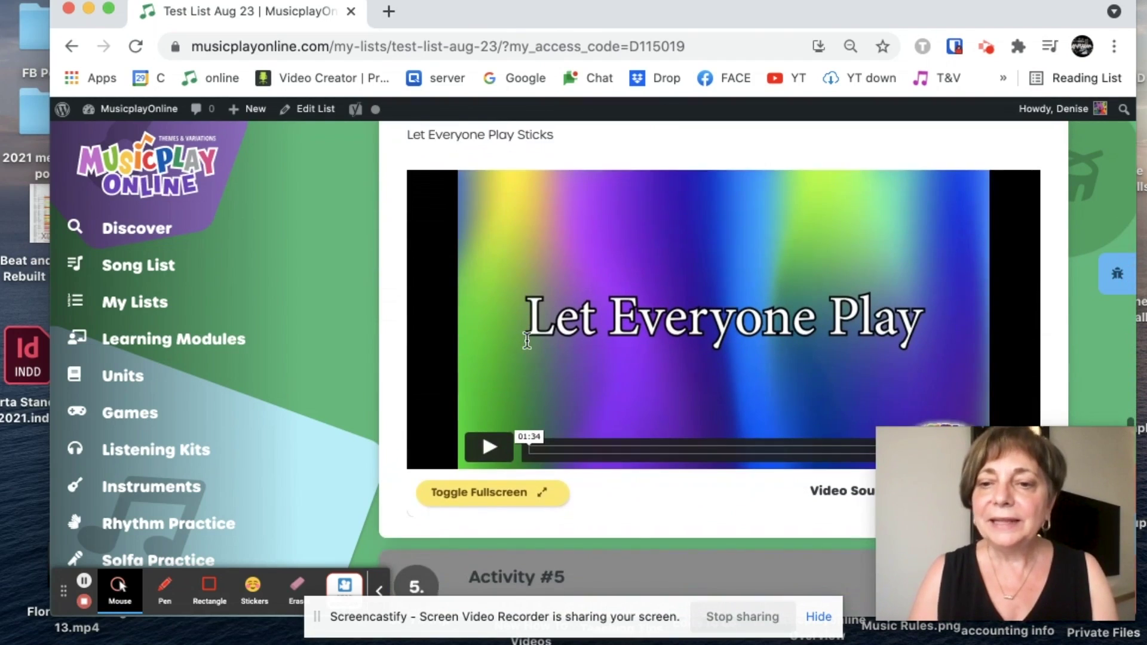
scroll(527, 341, down, 9)
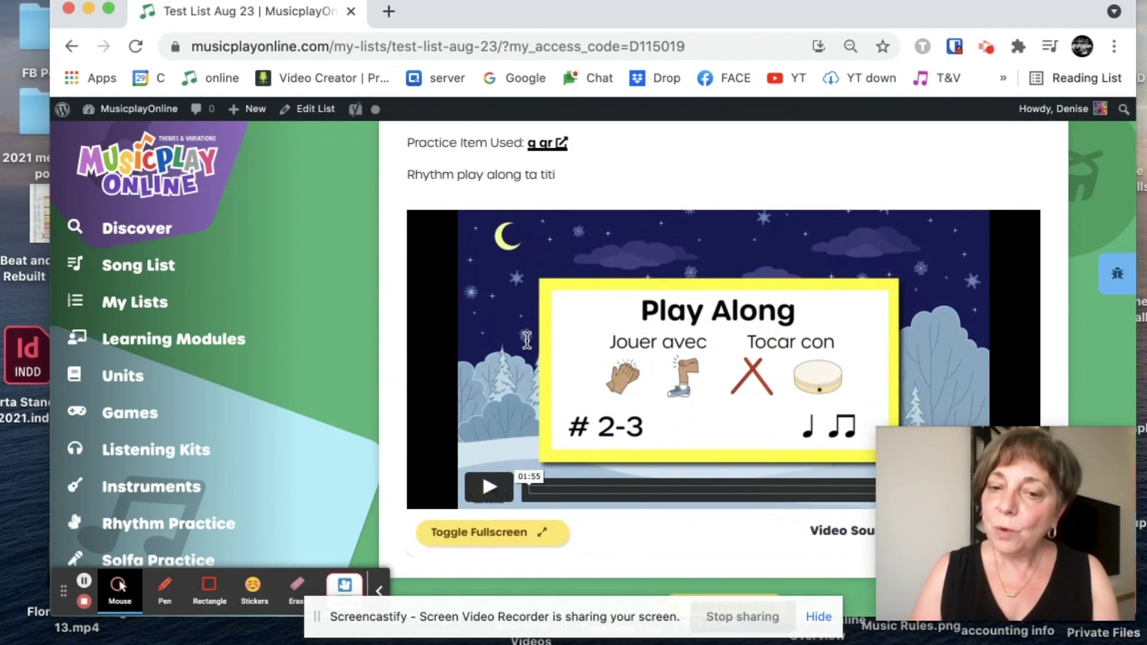
scroll(526, 340, down, 1)
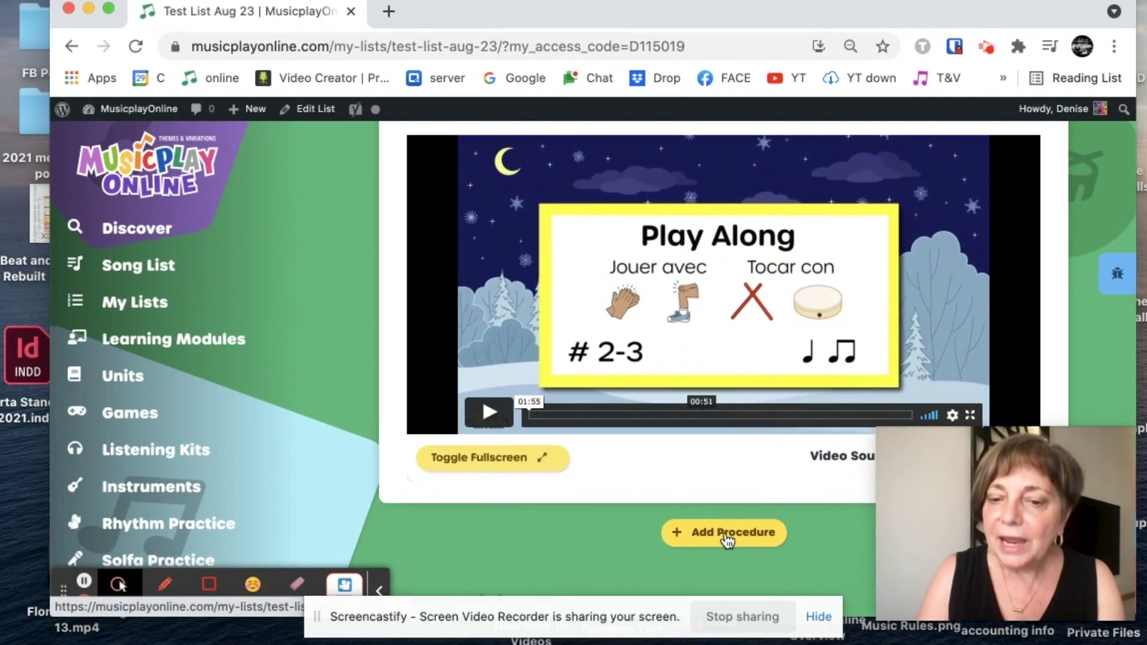
click(725, 537)
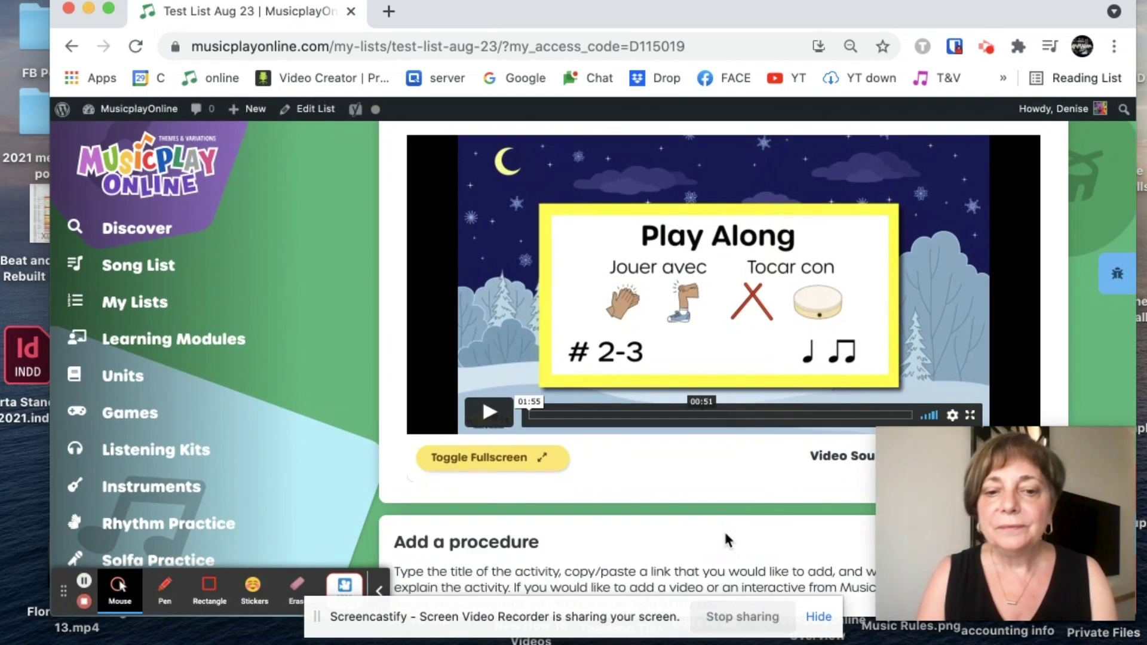
Open the Juegos para niños body percussion video on YouTube in a new tab and copy its URL
key(super+t)
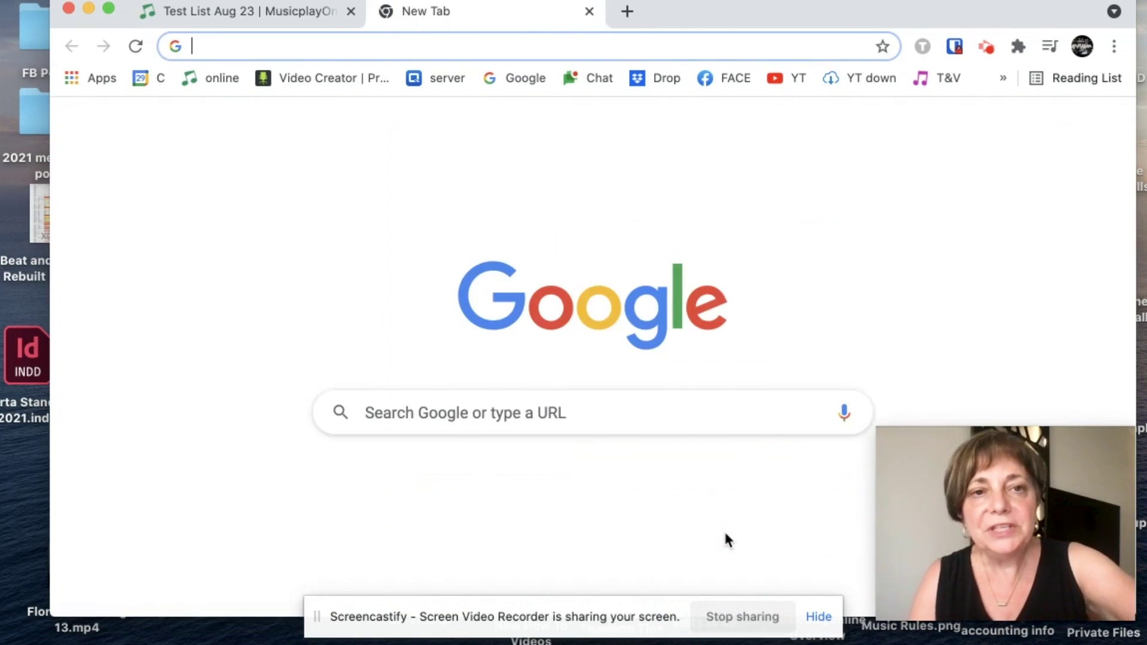
click(802, 75)
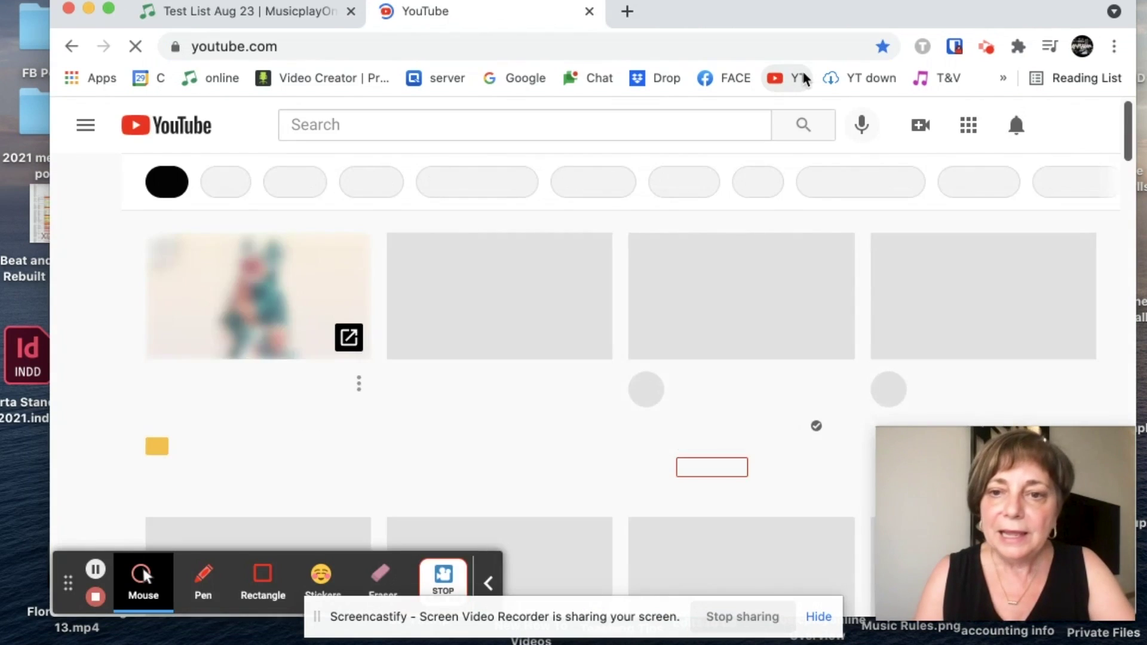
scroll(657, 291, down, 3)
scroll(657, 291, down, 5)
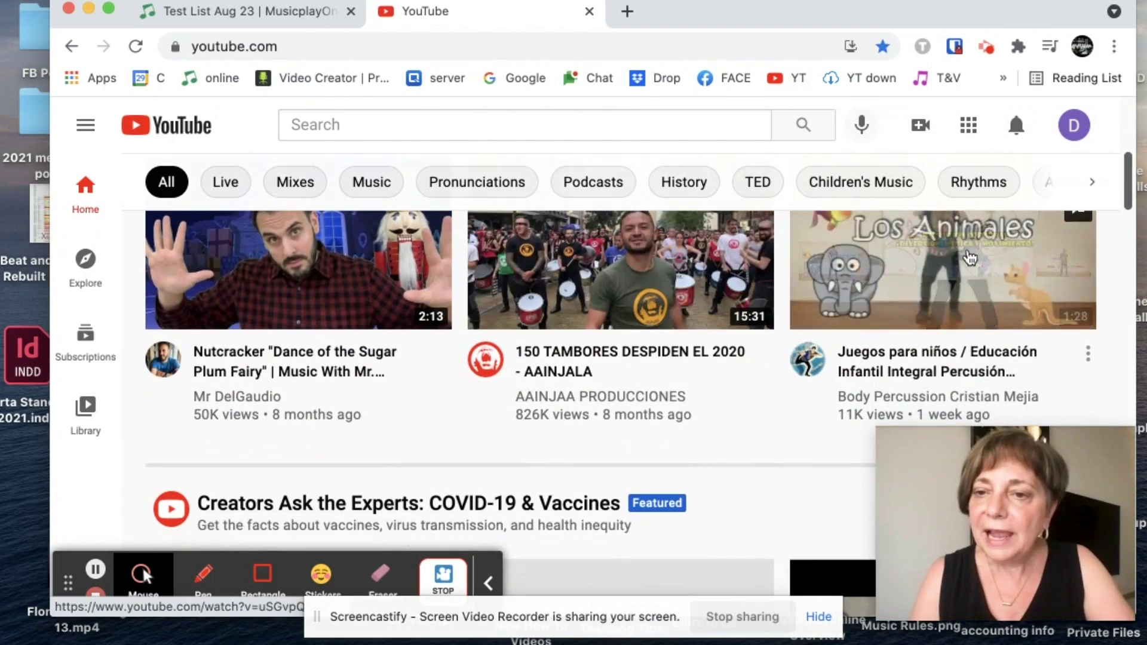
click(968, 257)
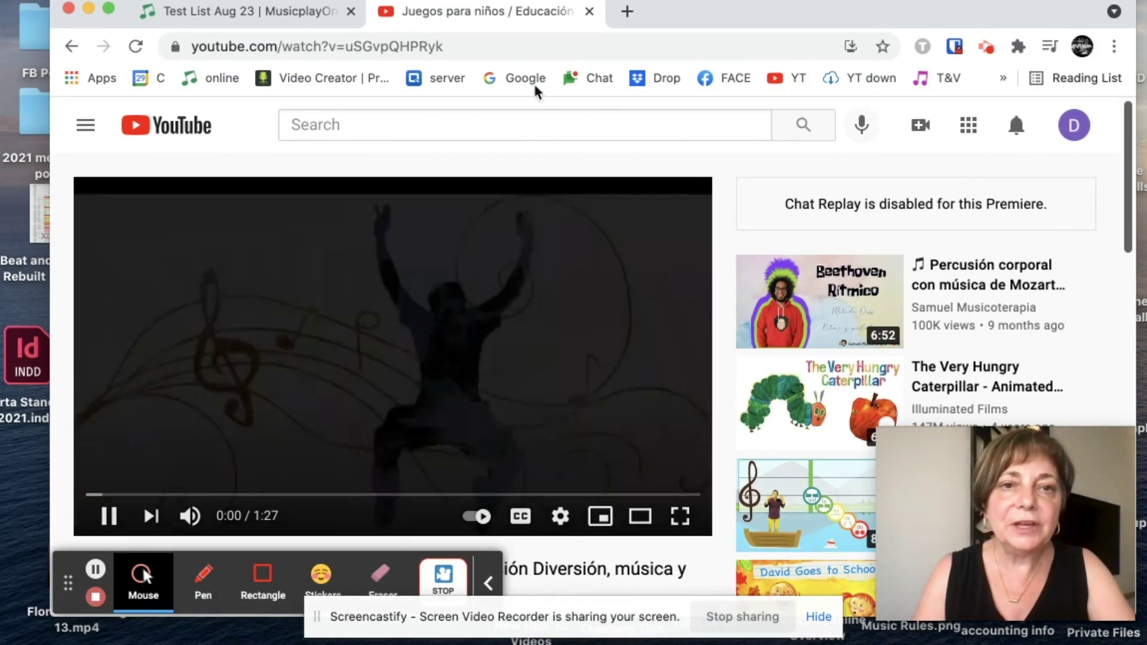
click(503, 47)
key(super+c)
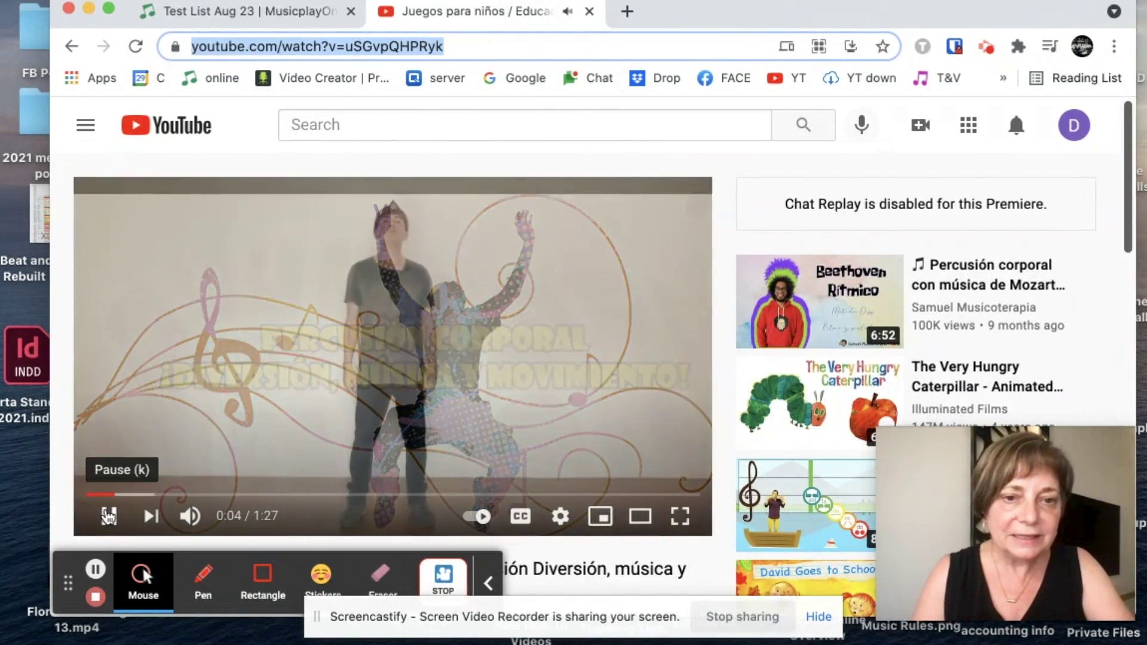
click(108, 514)
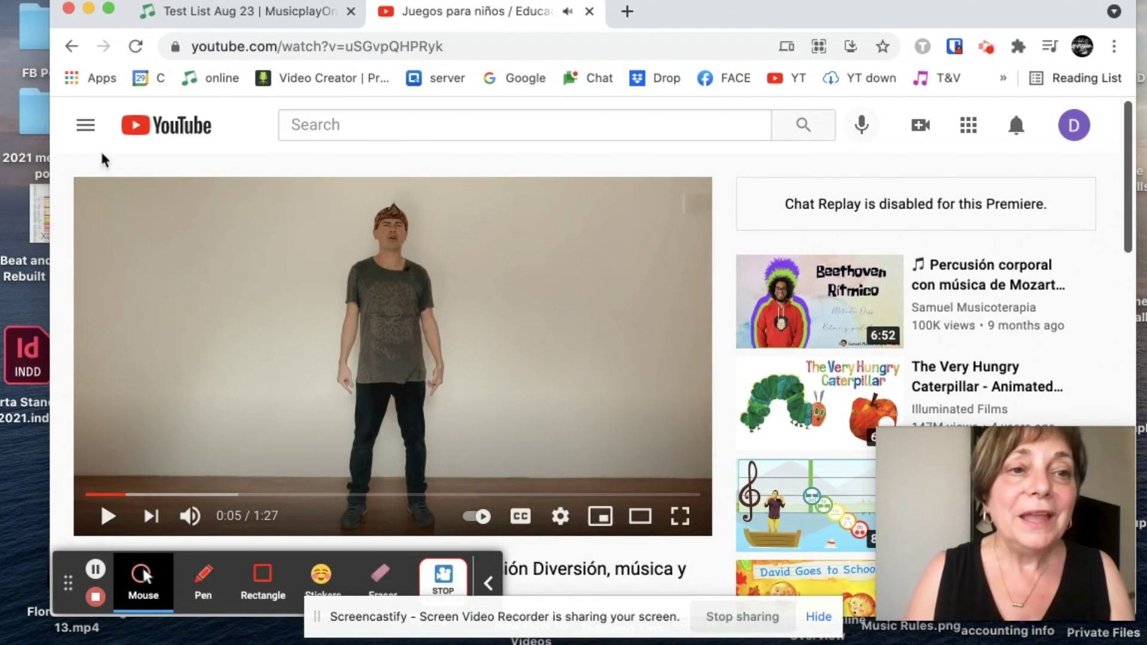
click(210, 10)
Save procedure 'Cristian body percussion (Spanish)' linking the pasted YouTube URL with link text 'Cristian BP'
scroll(439, 360, down, 8)
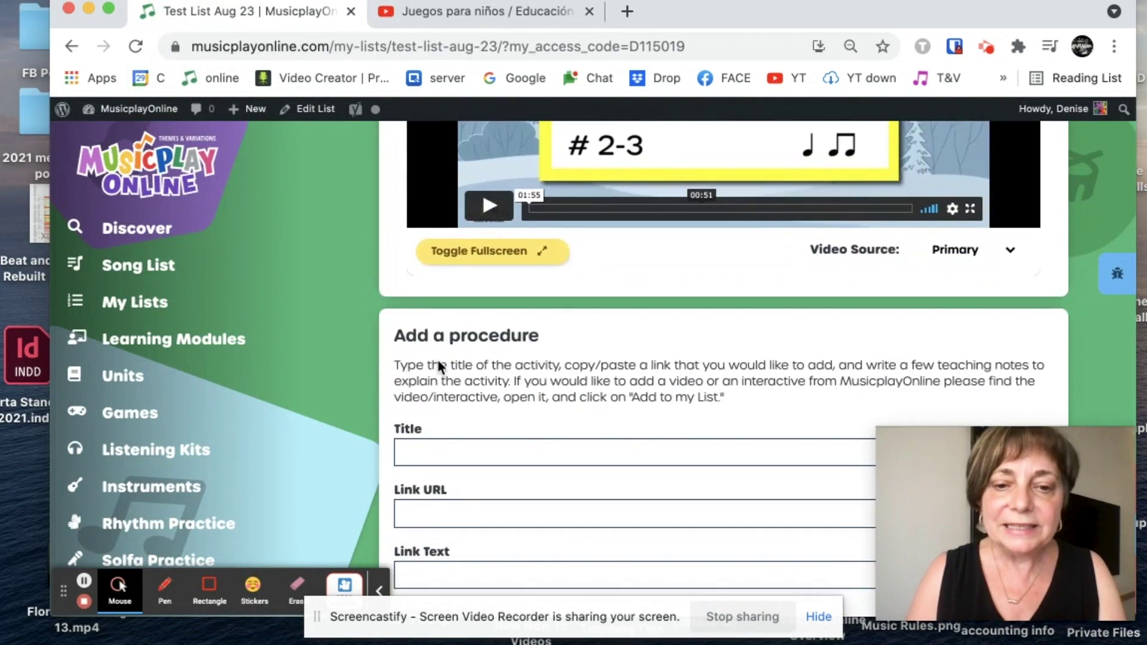
click(482, 204)
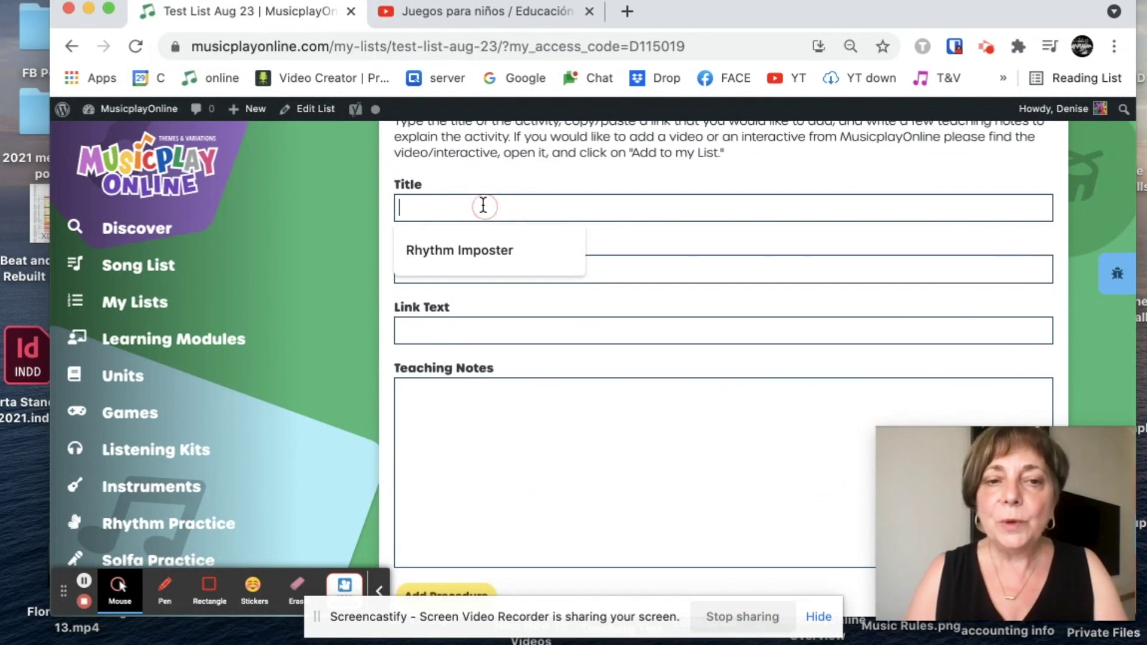
text(Cristian body percussion (Span)
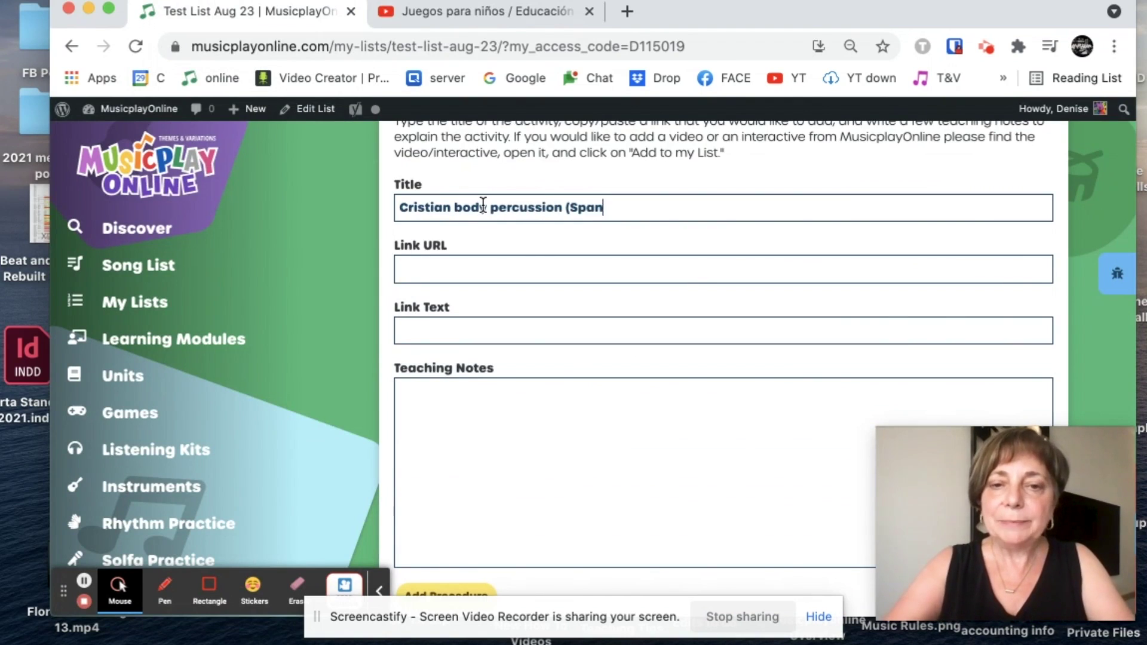
click(471, 270)
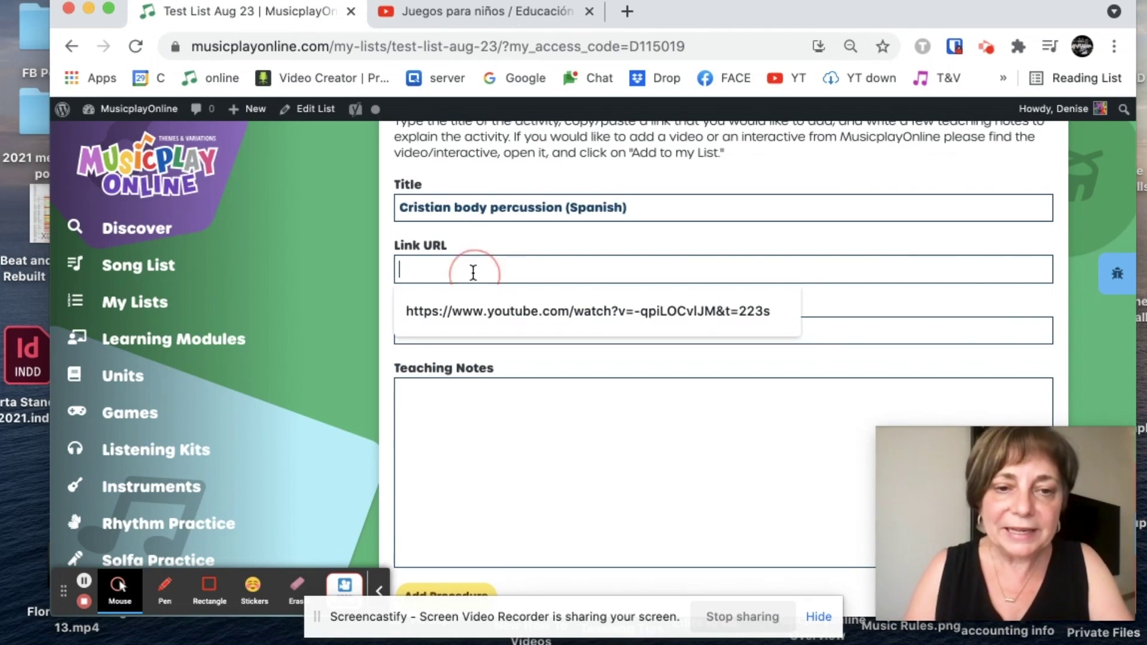
key(super+v)
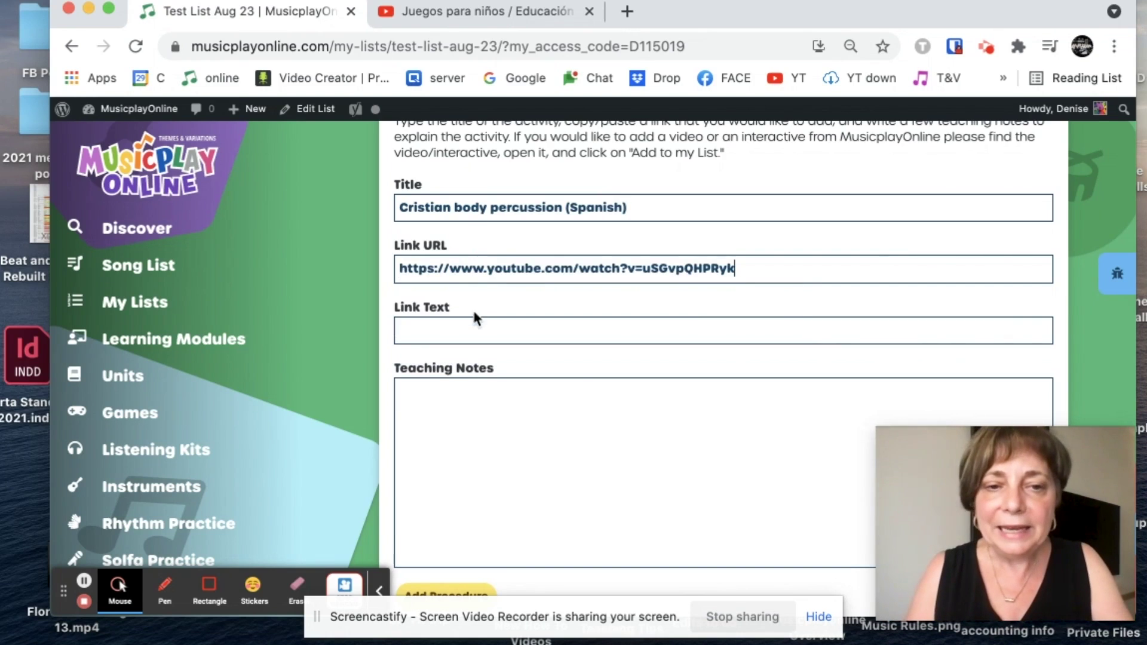
click(474, 325)
text(Cristian B)
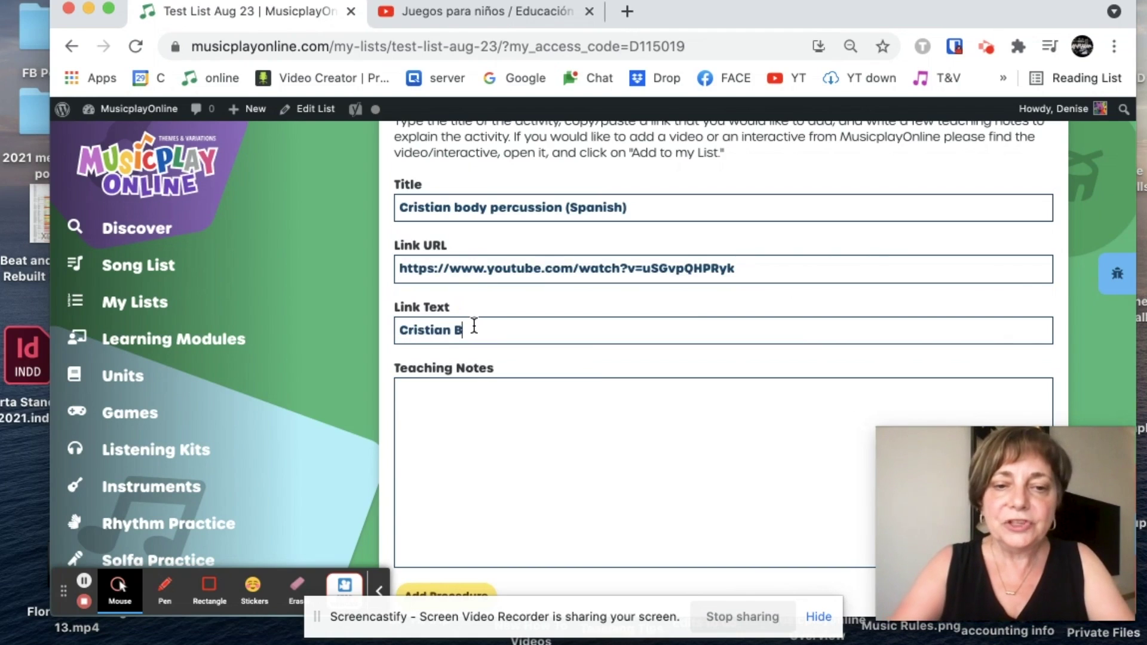
text(P)
scroll(514, 418, down, 3)
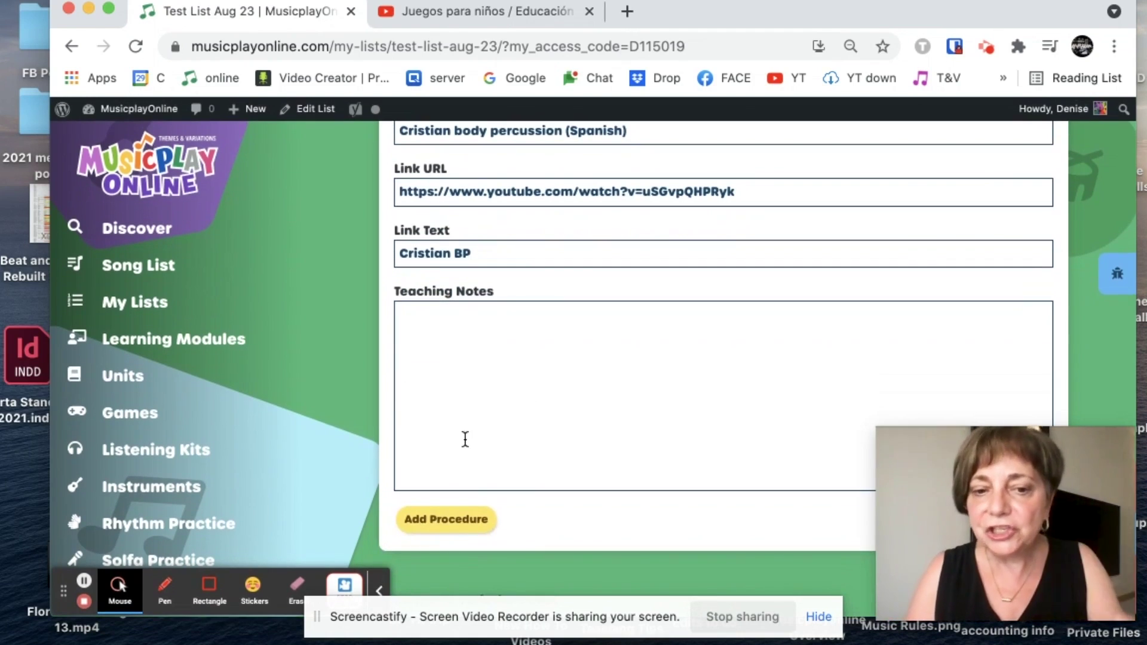
click(437, 521)
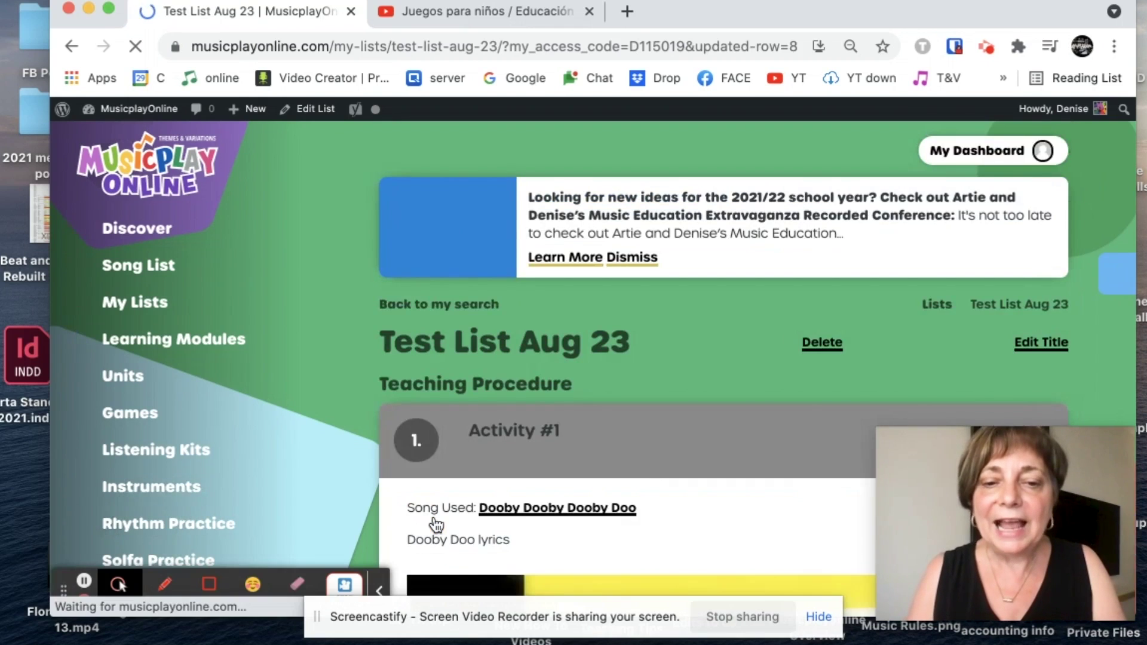
scroll(436, 524, down, 10)
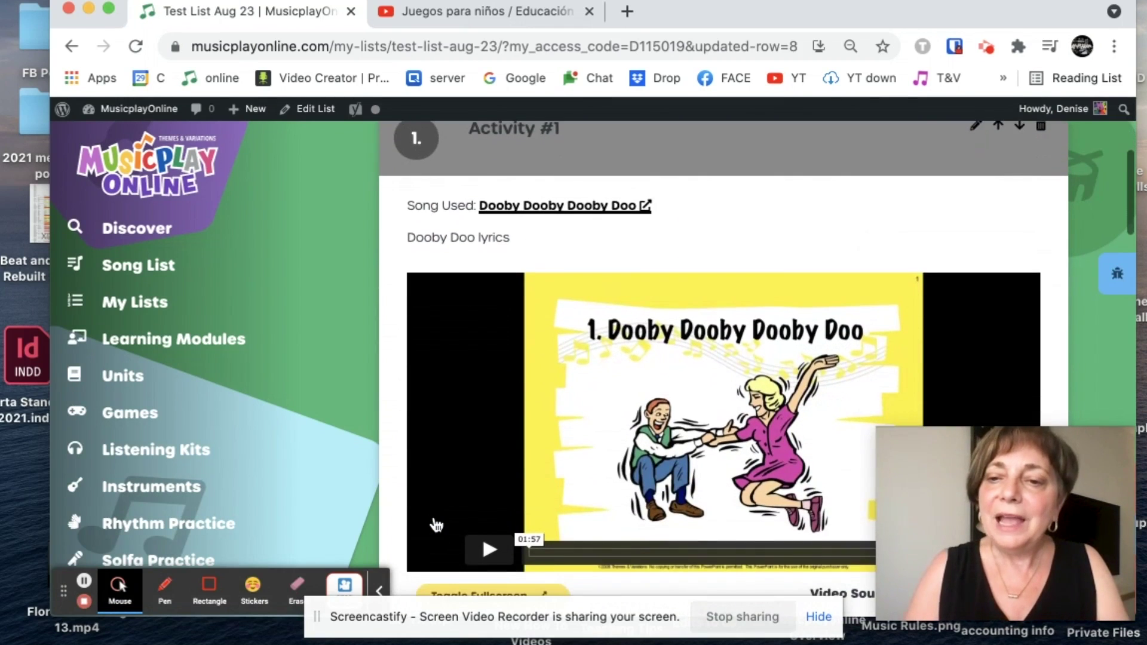
Move the Cristian procedure up one place and close its edit form
scroll(437, 523, down, 12)
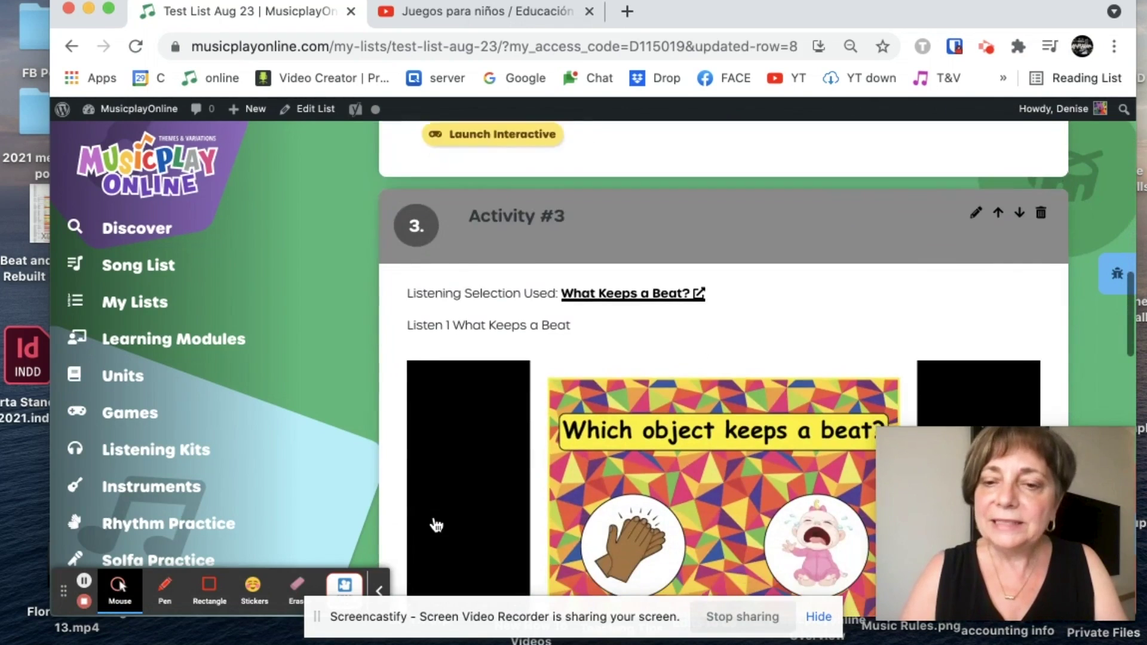
scroll(436, 524, down, 14)
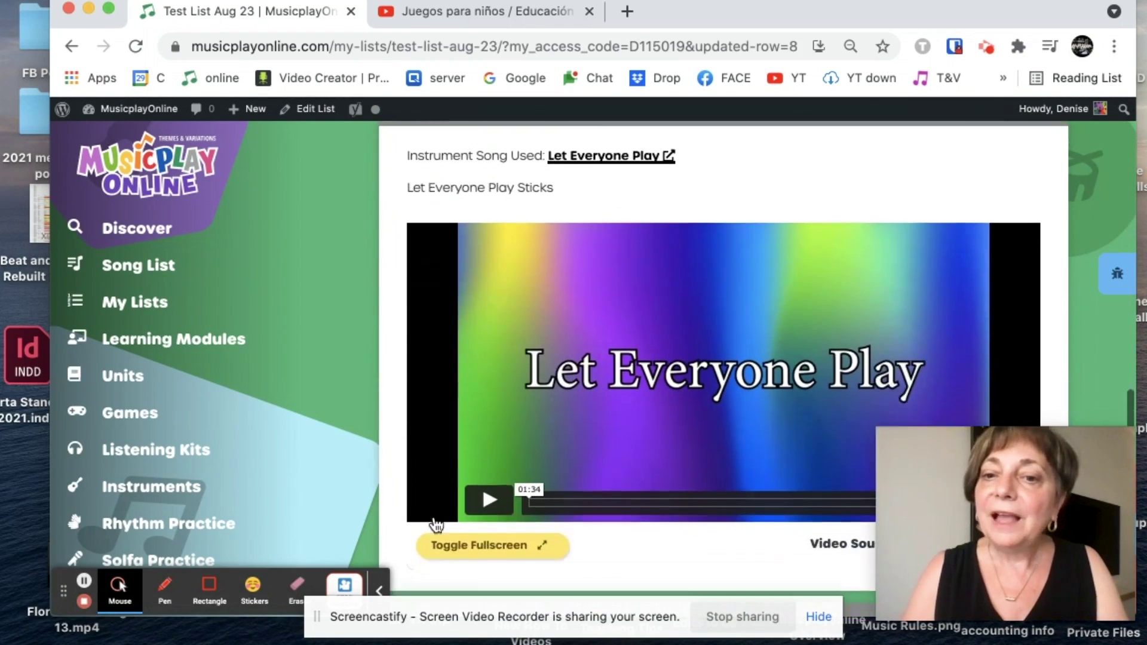
scroll(437, 524, down, 7)
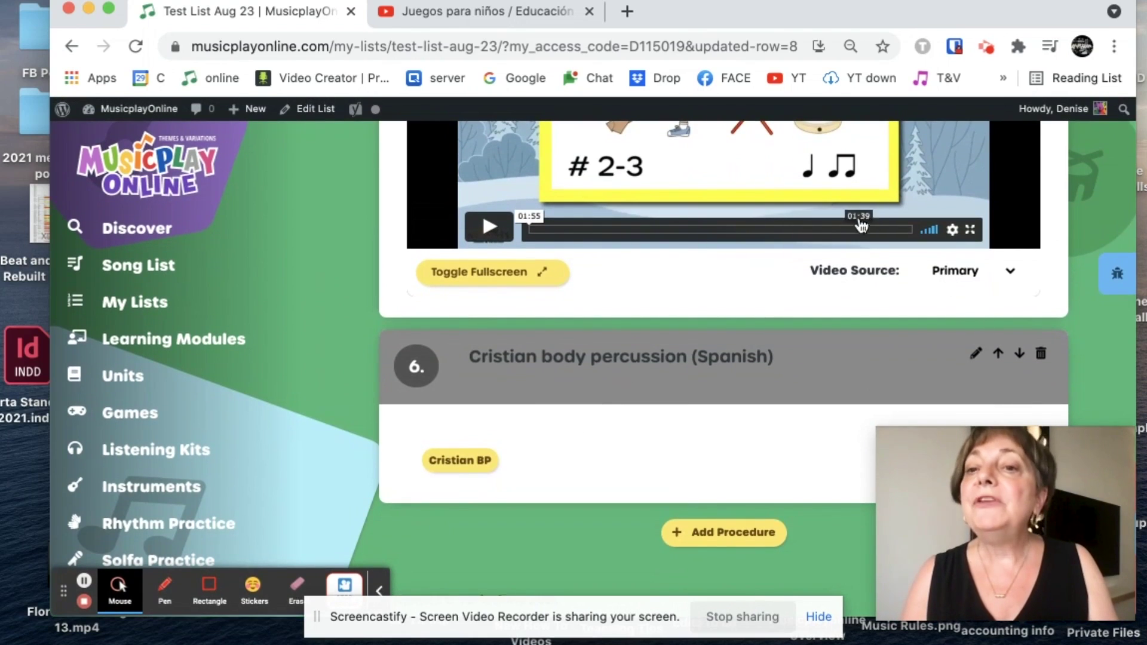
click(998, 355)
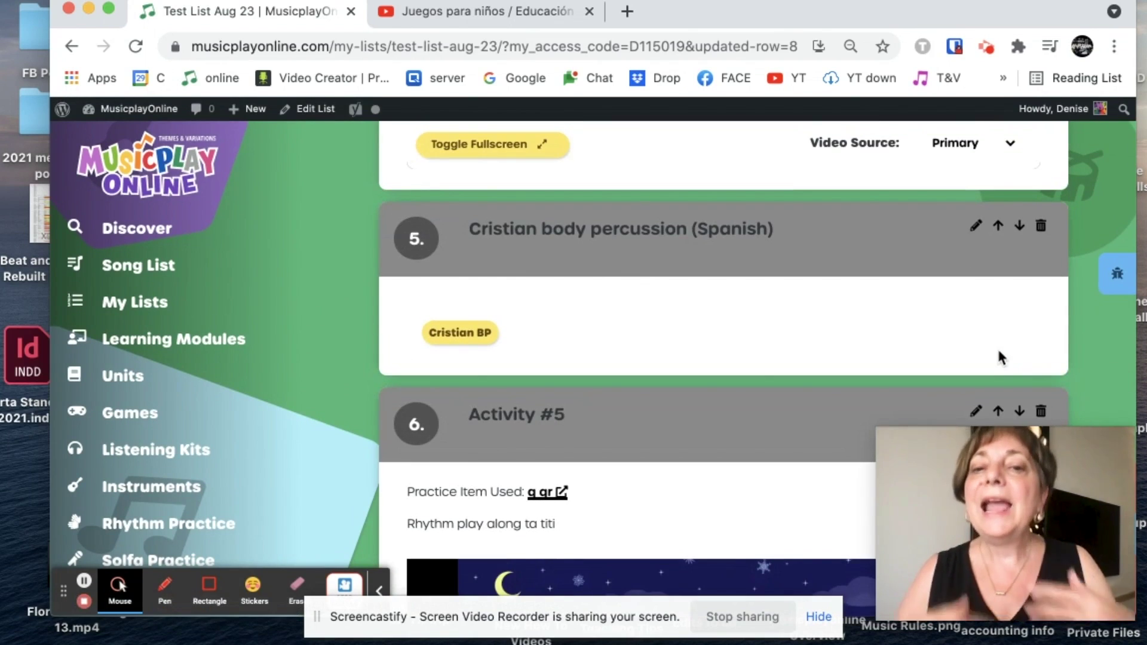
click(974, 230)
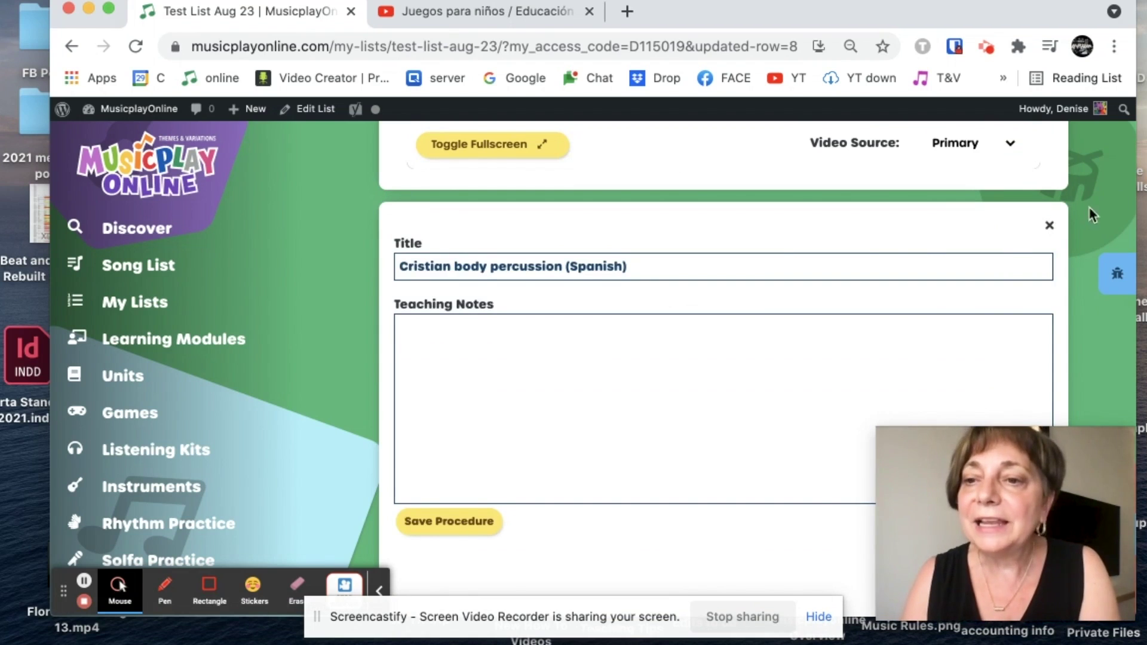
click(1048, 229)
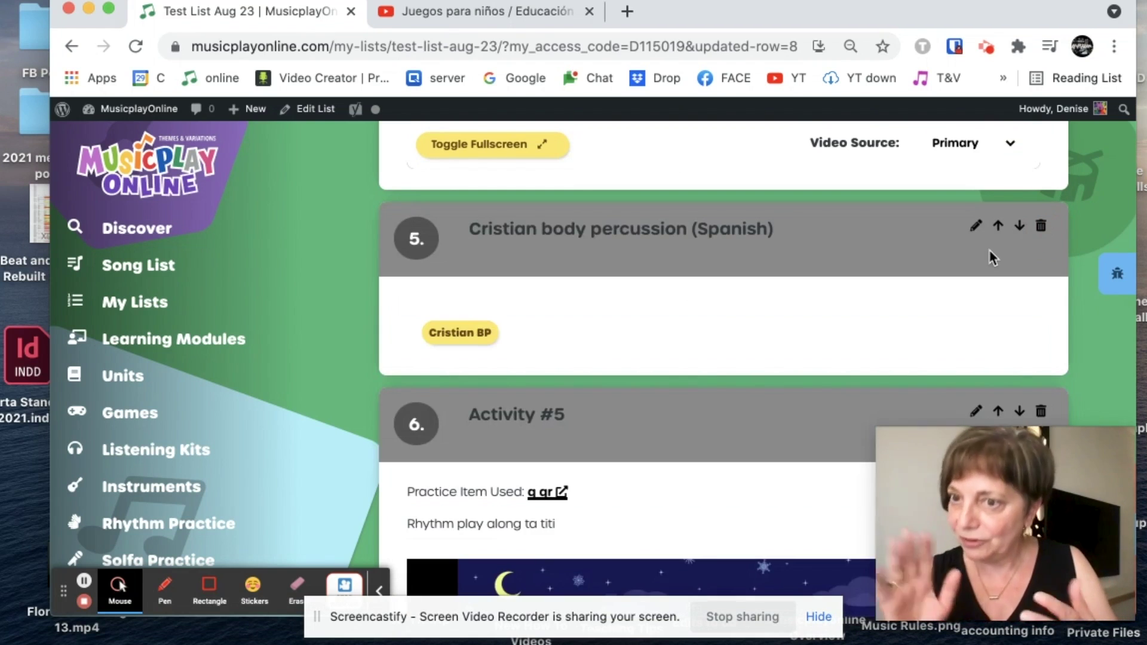
Delete the Activity #4 item and reopen Test List Aug 23
scroll(988, 249, up, 8)
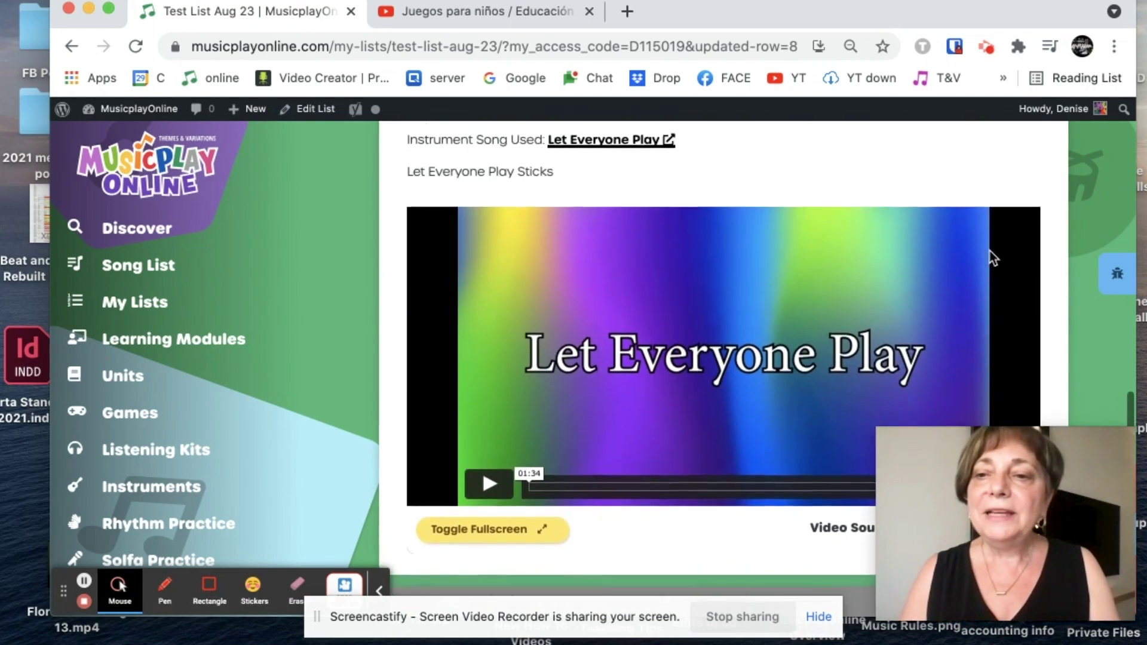
scroll(990, 257, up, 1)
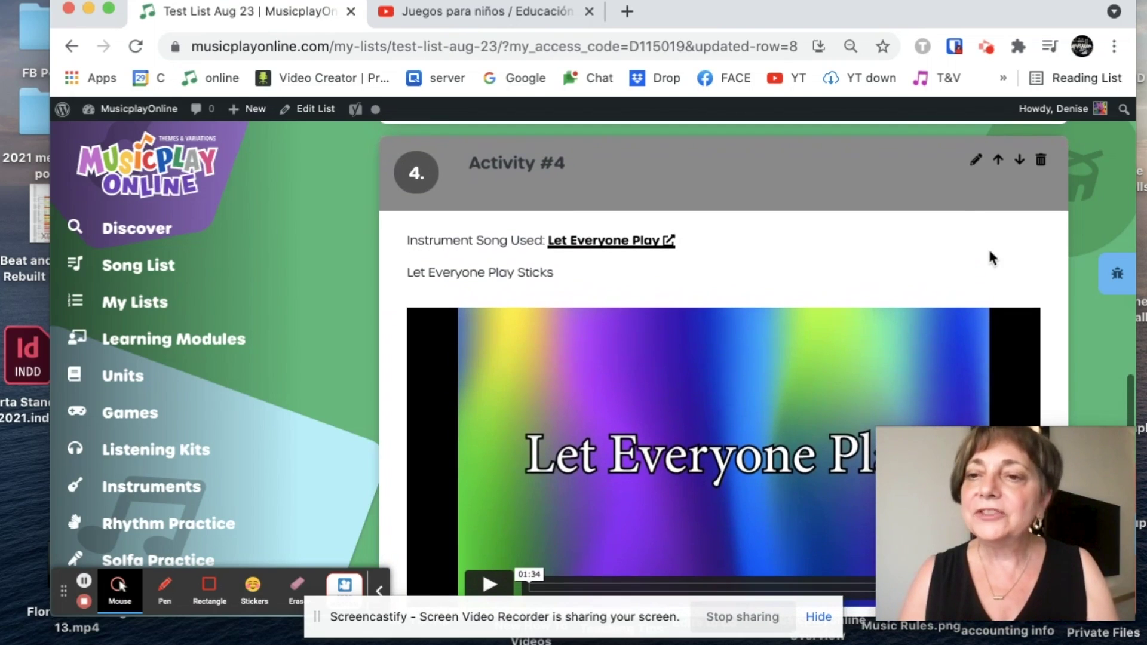
click(1040, 160)
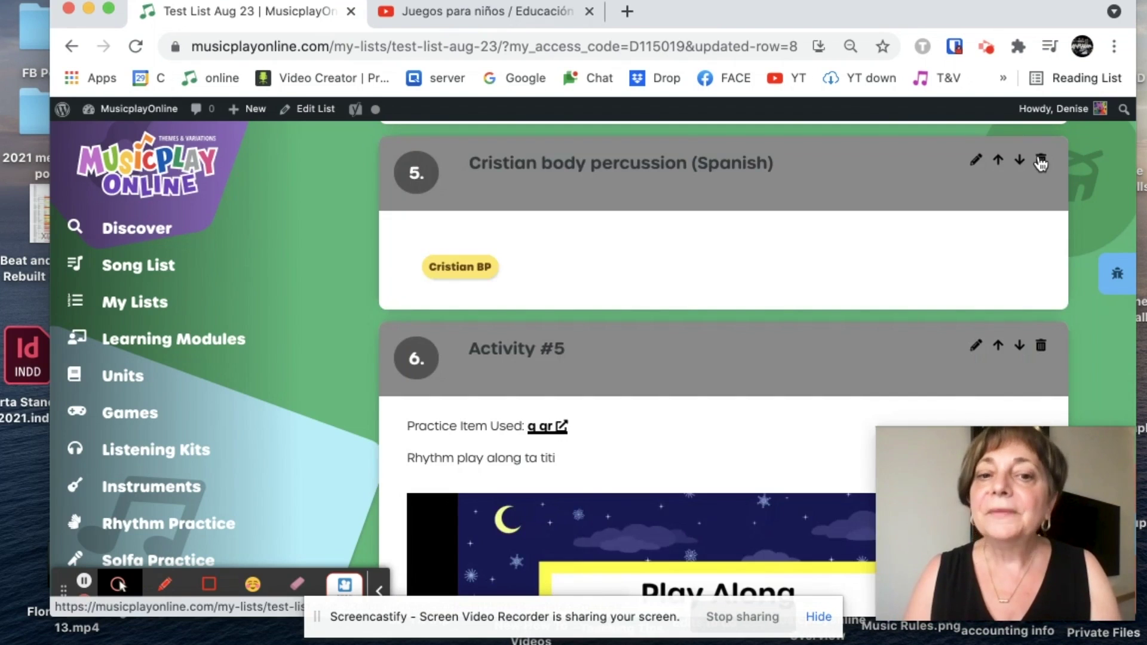
scroll(1041, 161, up, 12)
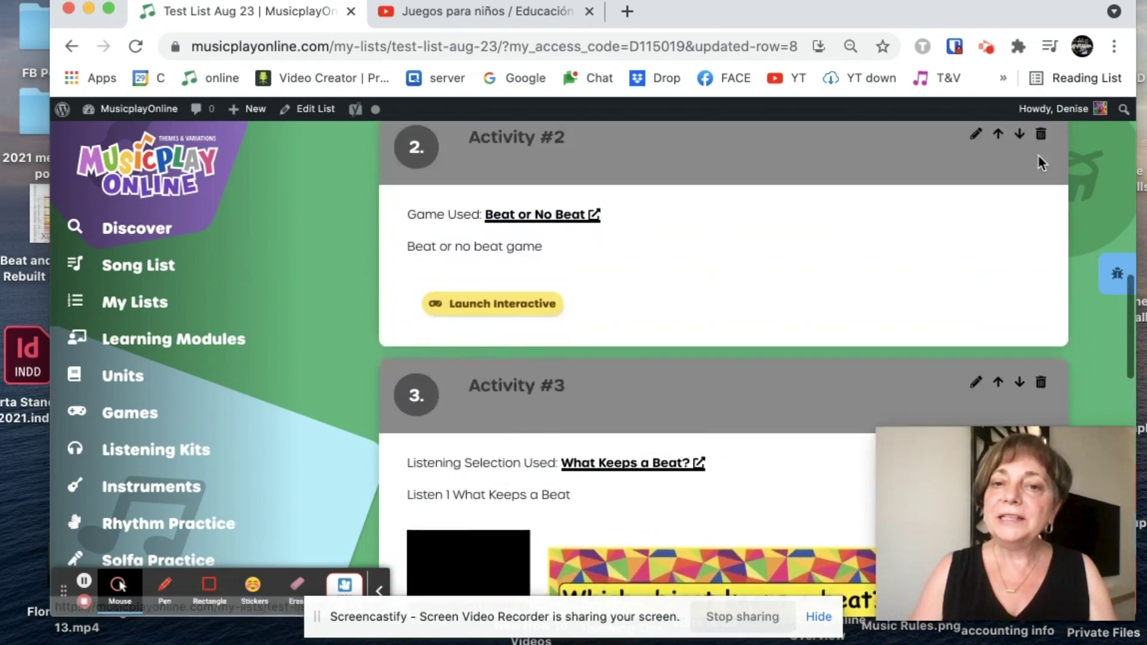
scroll(1040, 161, up, 1)
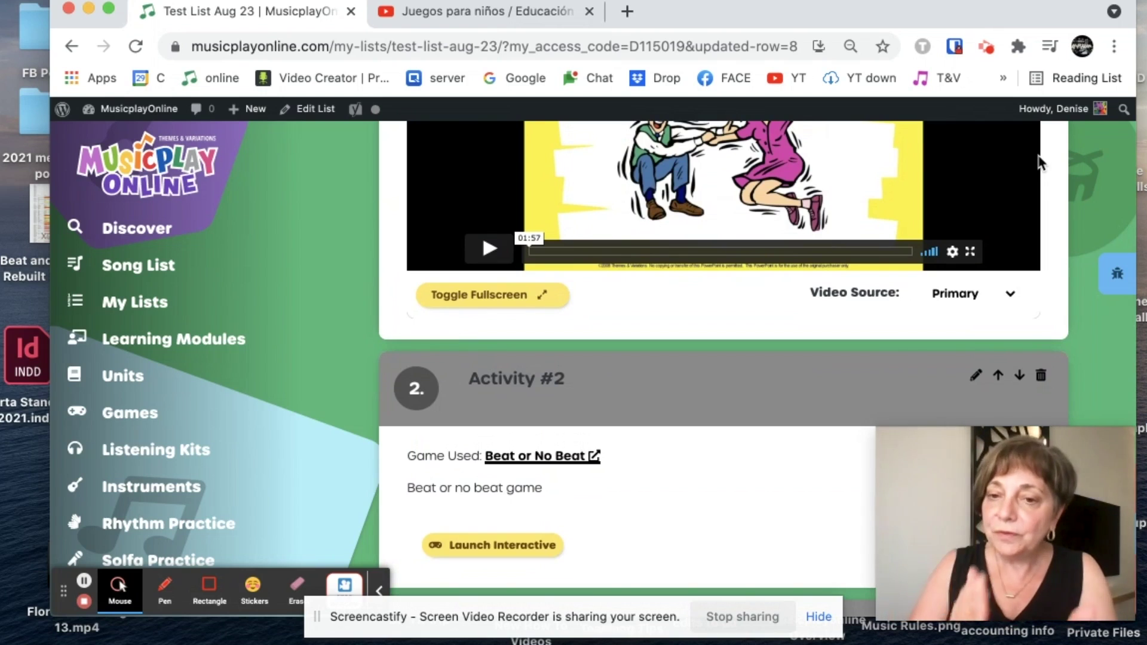
click(148, 303)
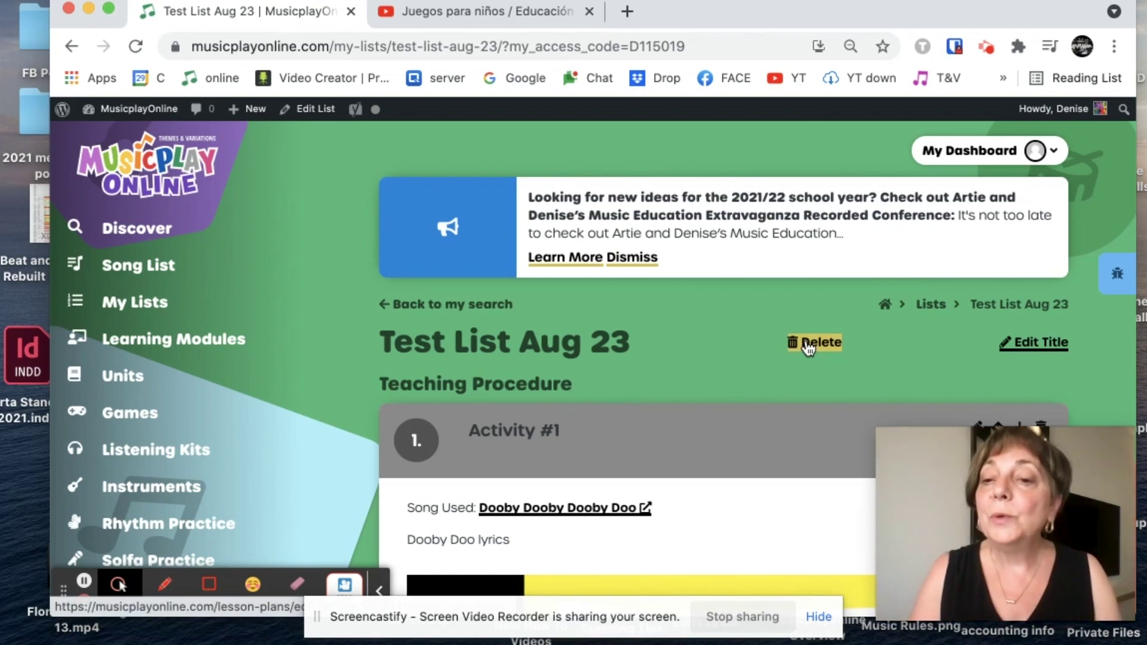
Delete the Test List Aug 23 list and confirm, leaving My Lists empty
click(807, 346)
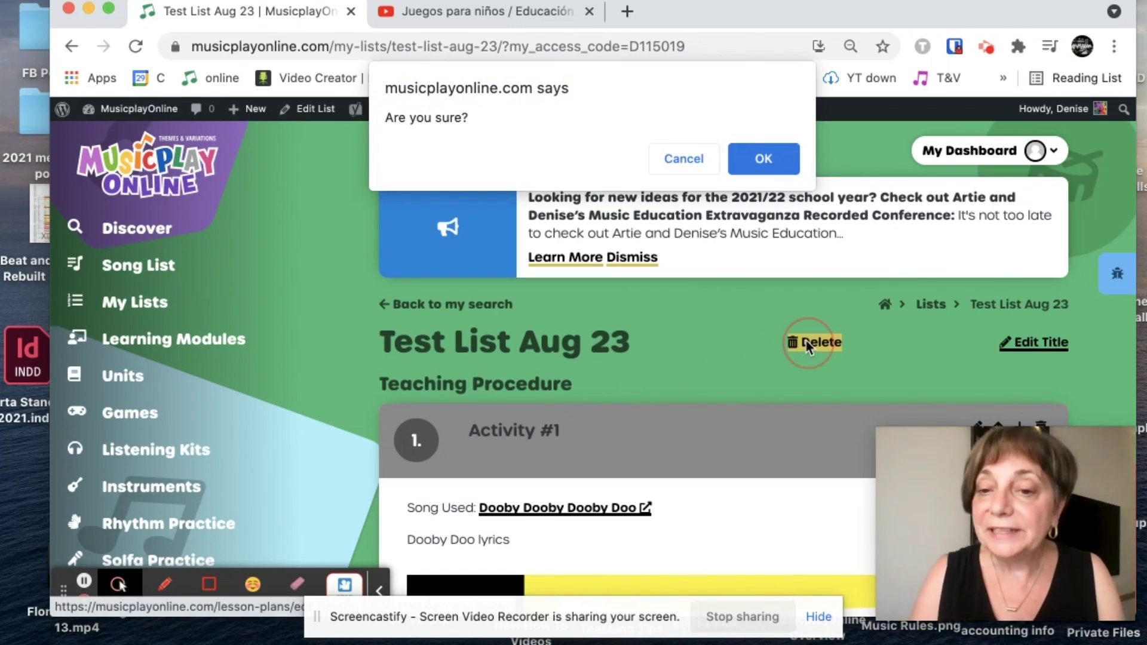
click(768, 158)
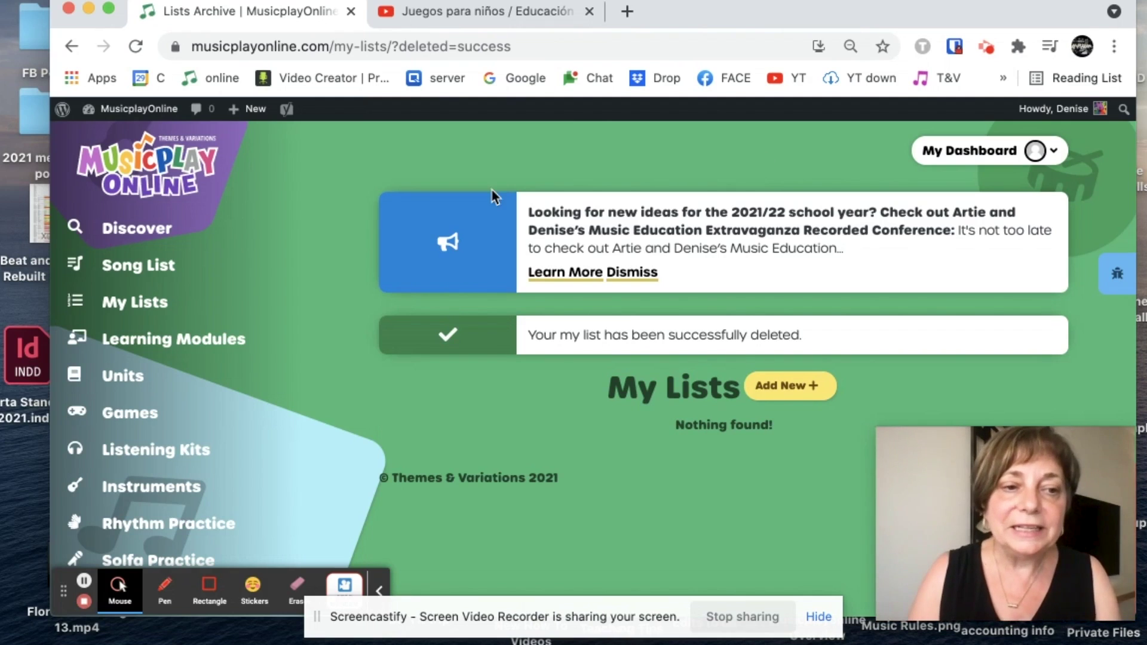
Filter Learning Modules to Grade 5 Lessons and open Grade 5 Back to School 4
click(186, 348)
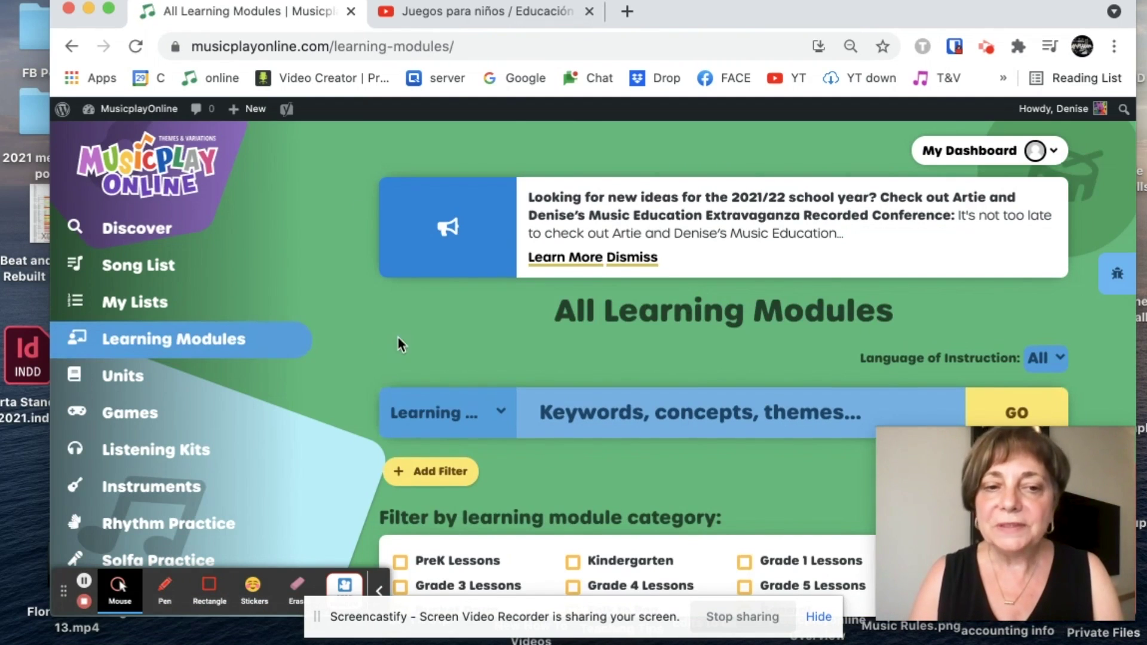
scroll(399, 345, down, 5)
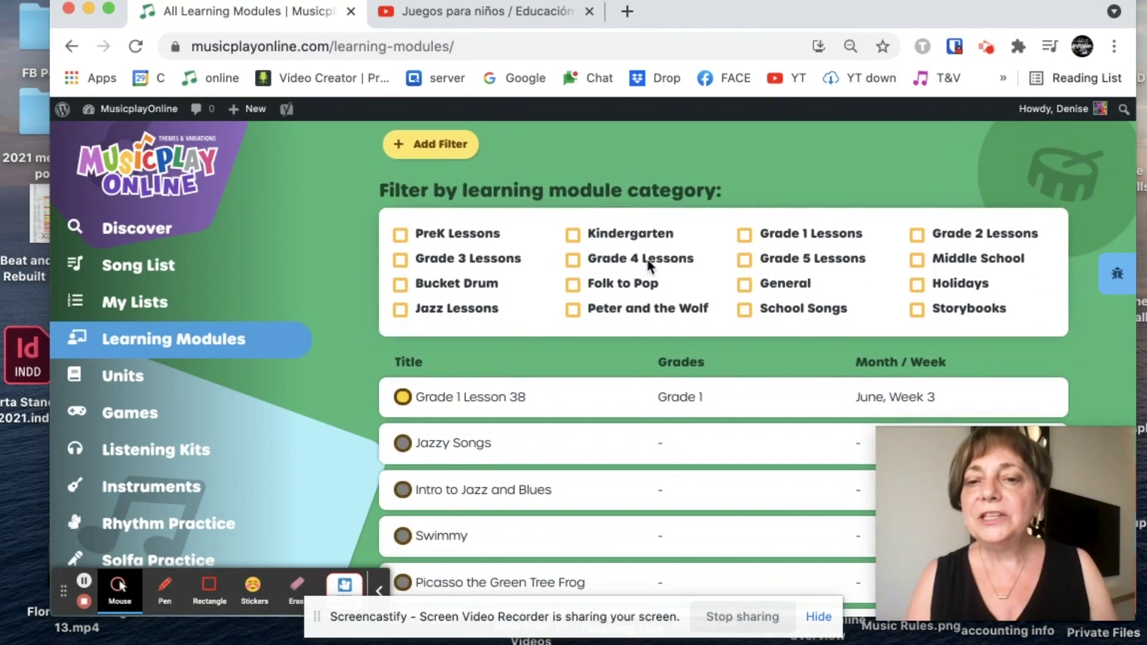
click(745, 260)
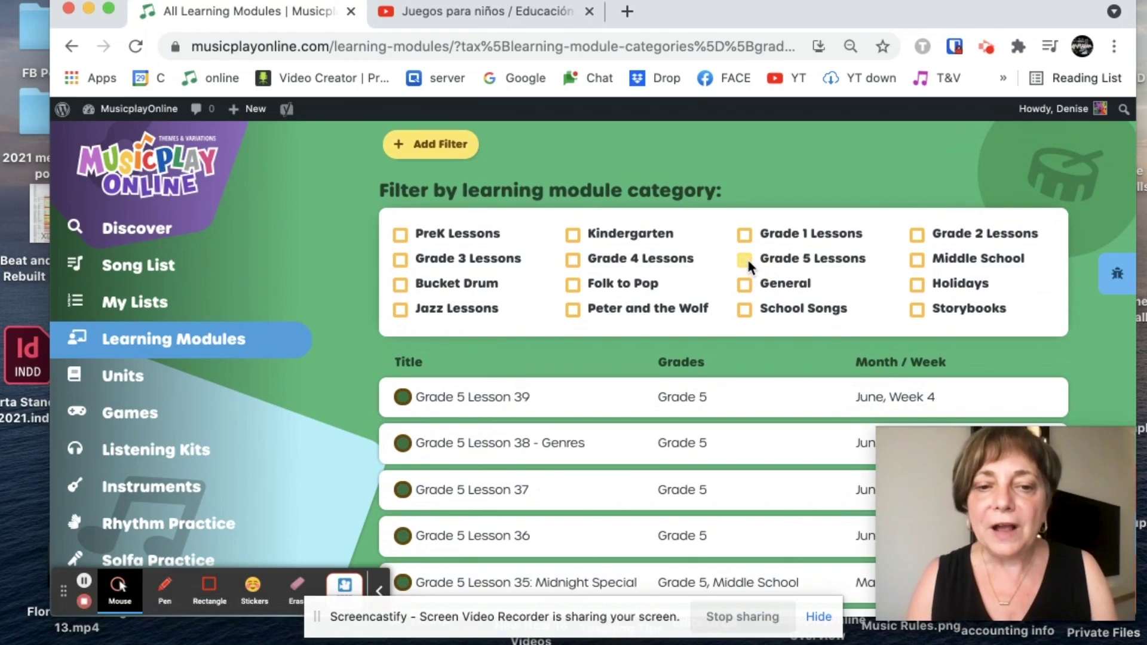
scroll(747, 263, down, 15)
scroll(750, 268, down, 12)
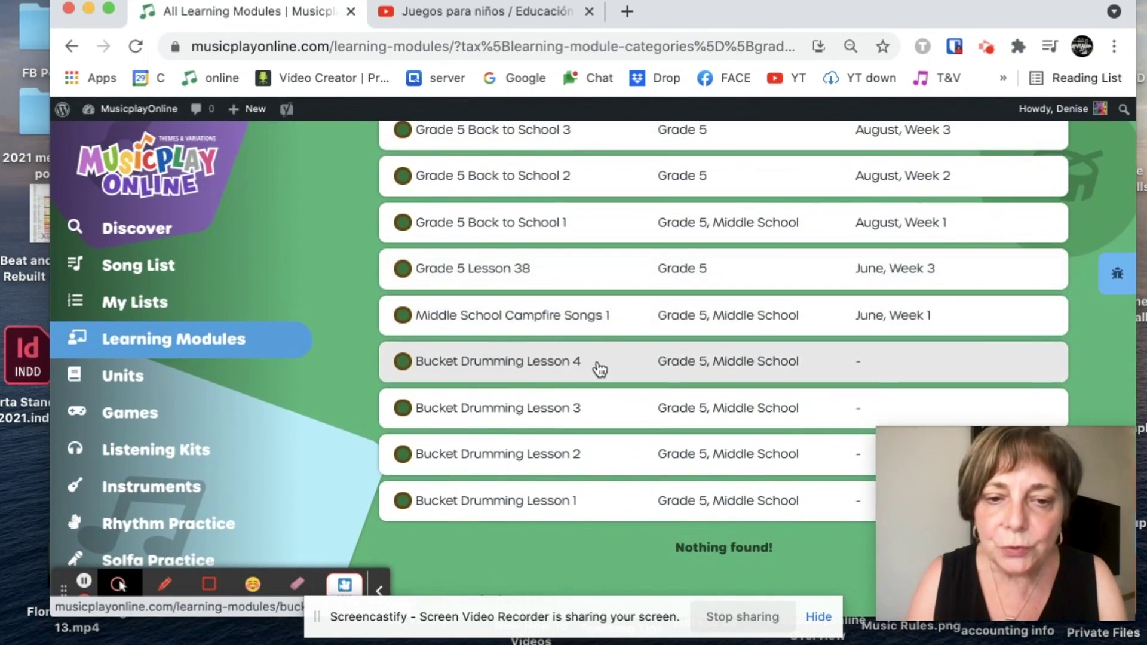
scroll(600, 371, up, 2)
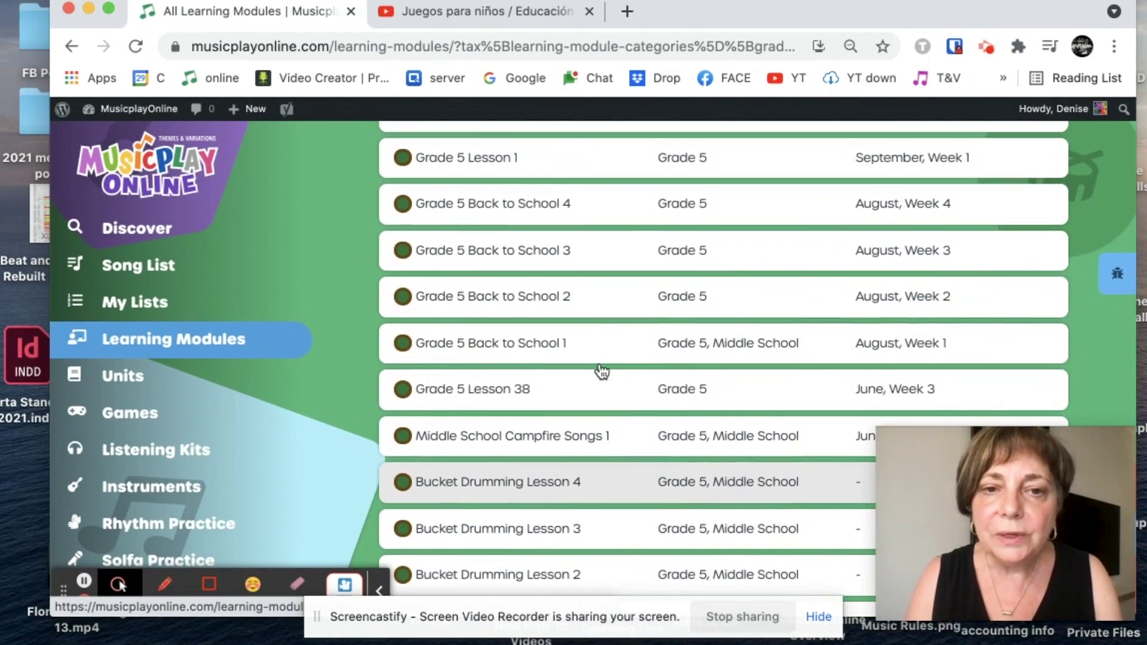
click(584, 207)
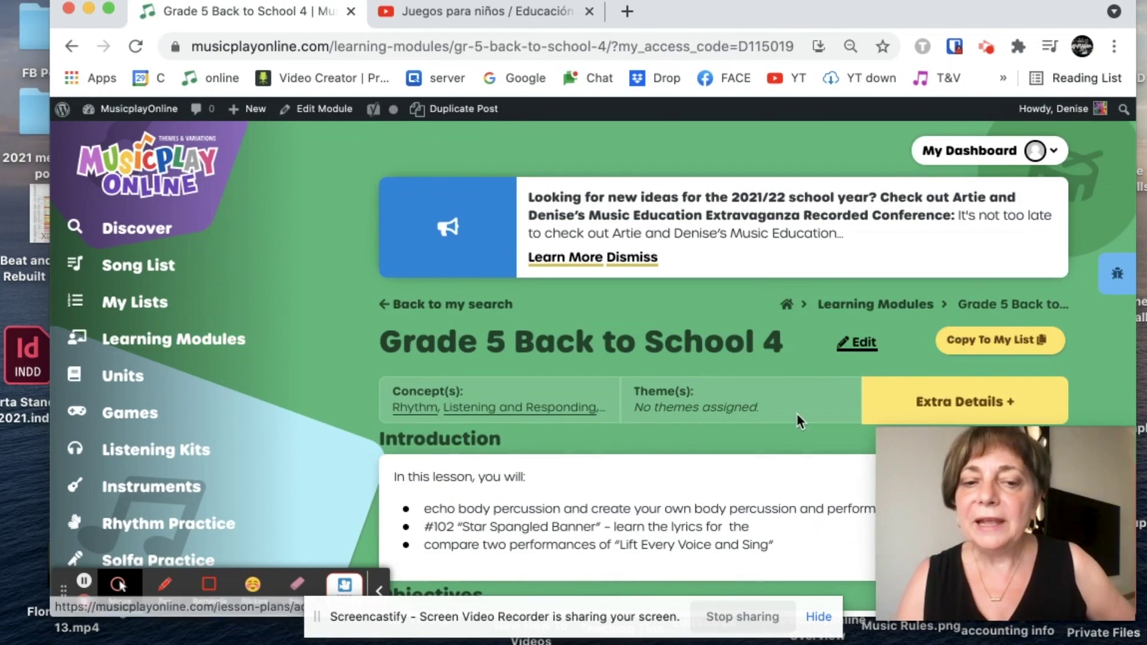
Review the module introduction and play, then stop, the body percussion backing audio
scroll(797, 413, down, 10)
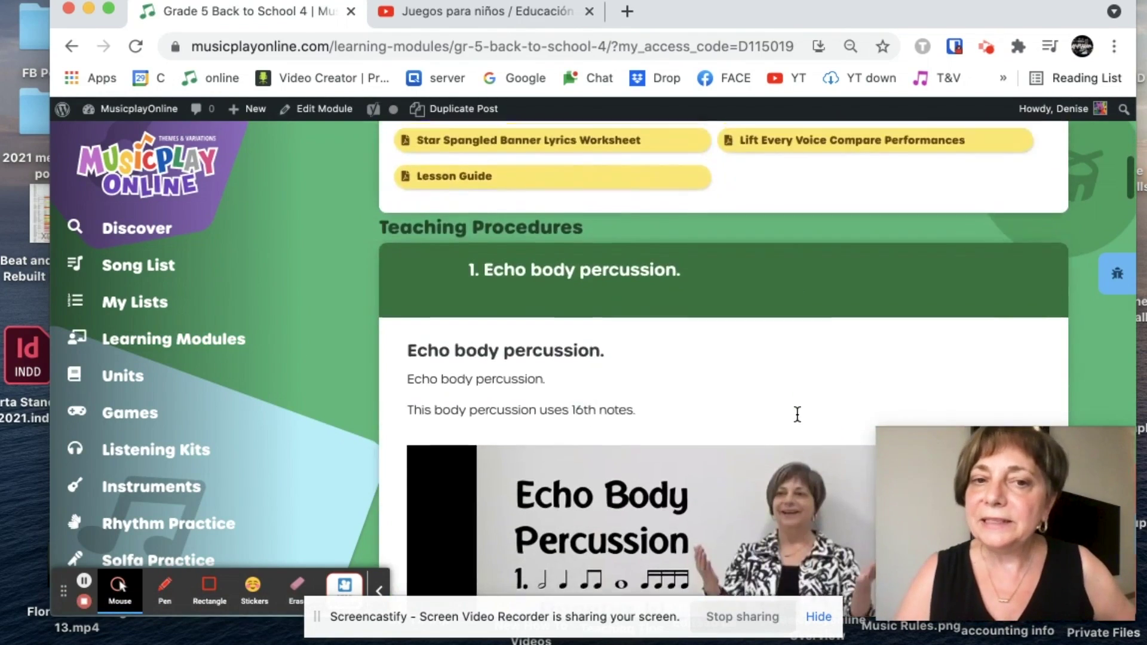
scroll(797, 414, up, 10)
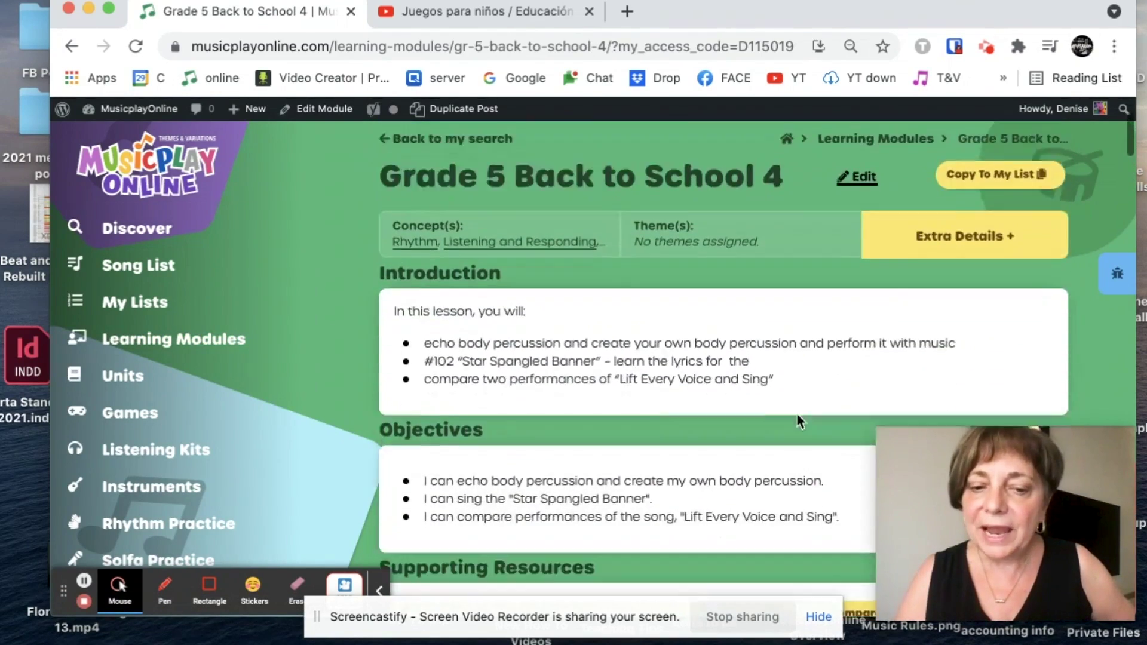
scroll(800, 421, down, 6)
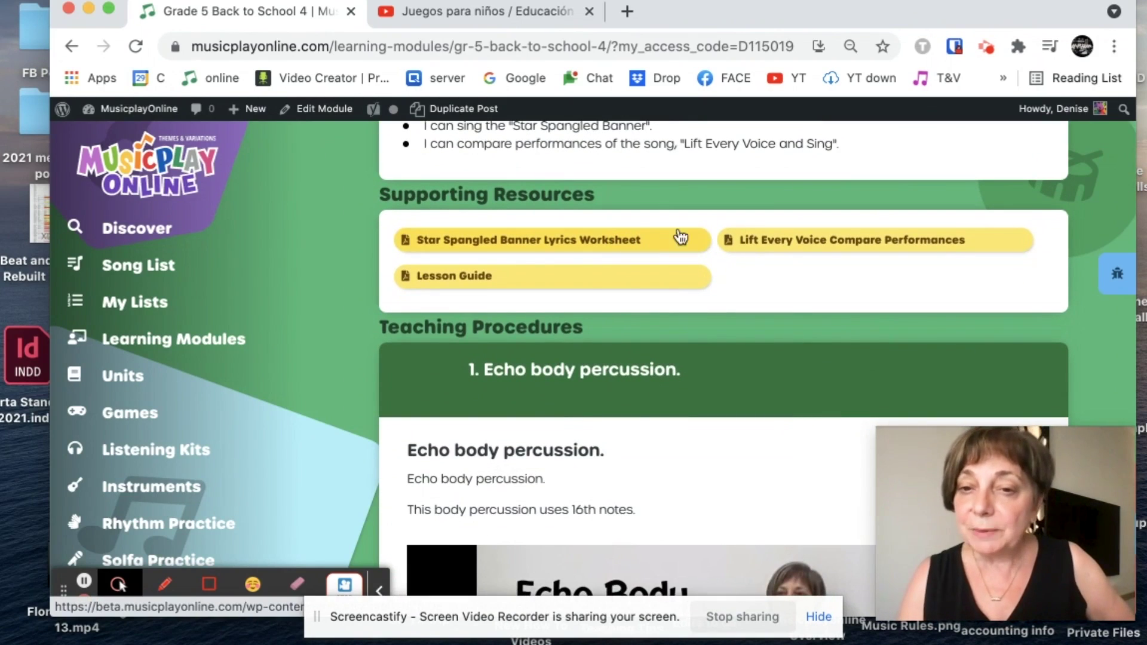
scroll(769, 246, down, 13)
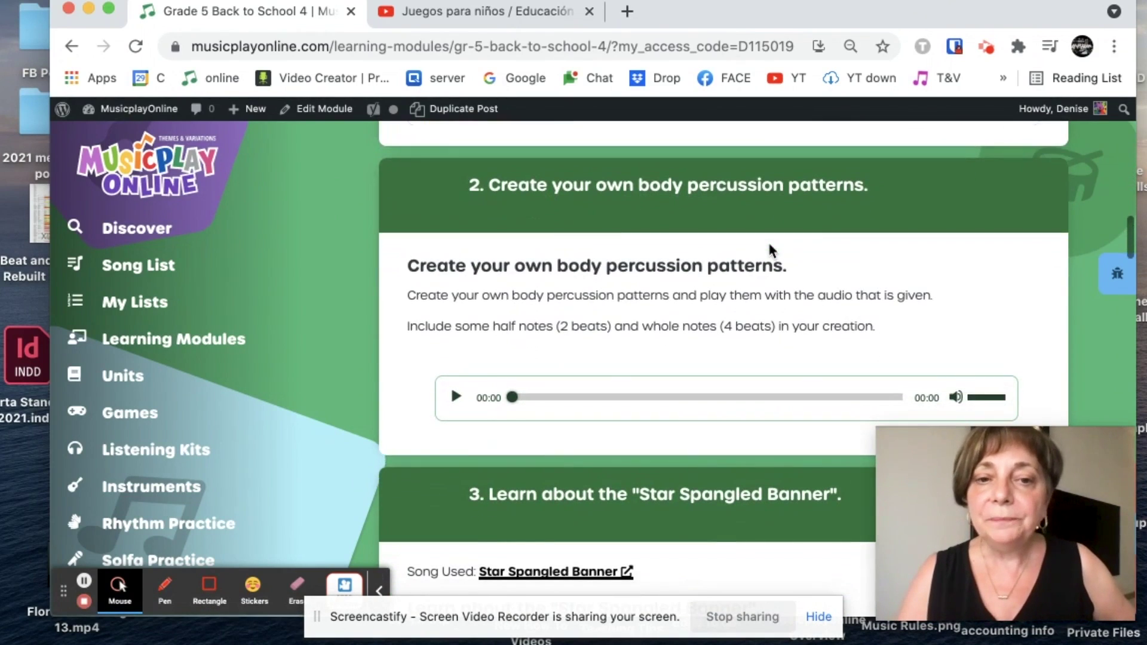
click(456, 399)
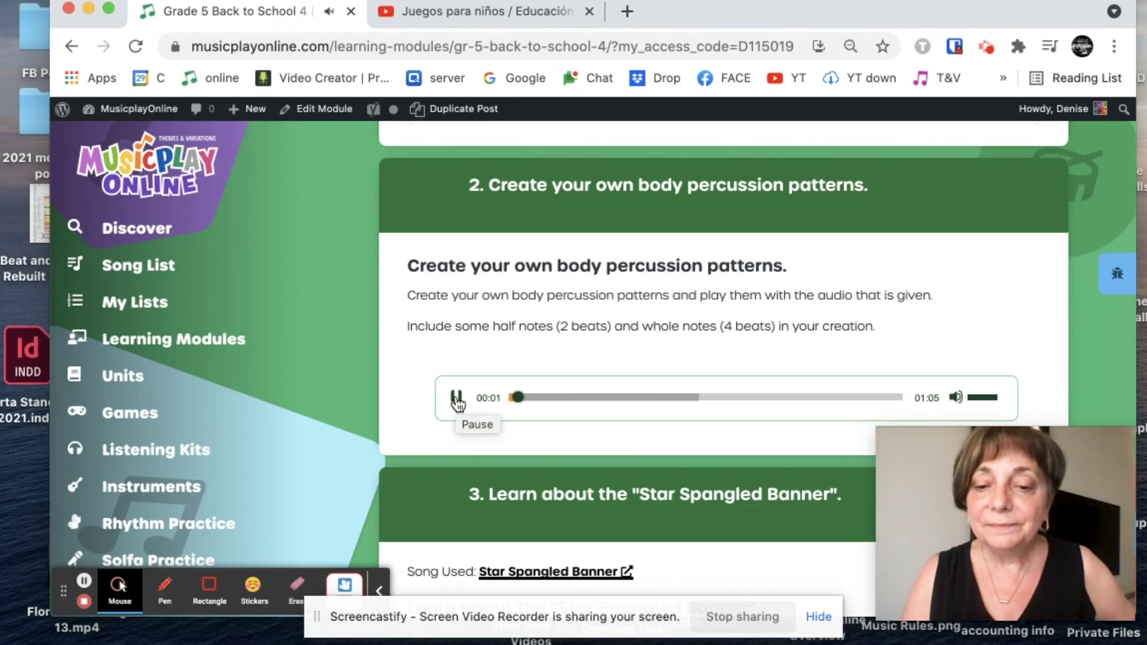
click(456, 399)
Scroll through the rest of the Grade 5 Back to School 4 module's procedure
scroll(457, 399, down, 5)
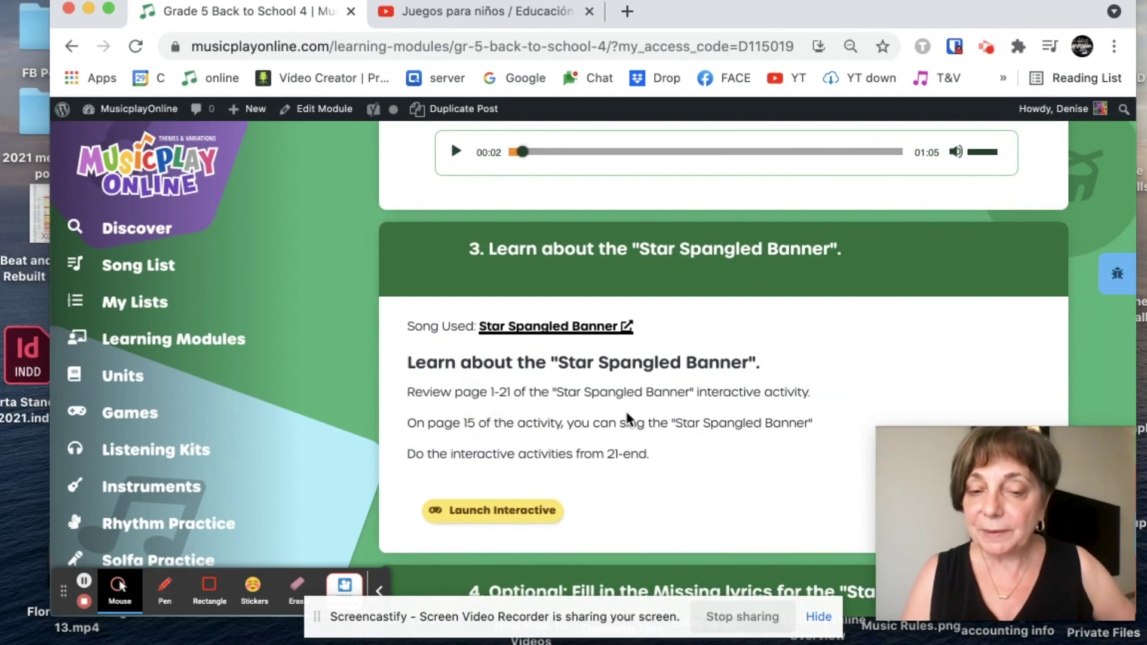
scroll(627, 418, down, 5)
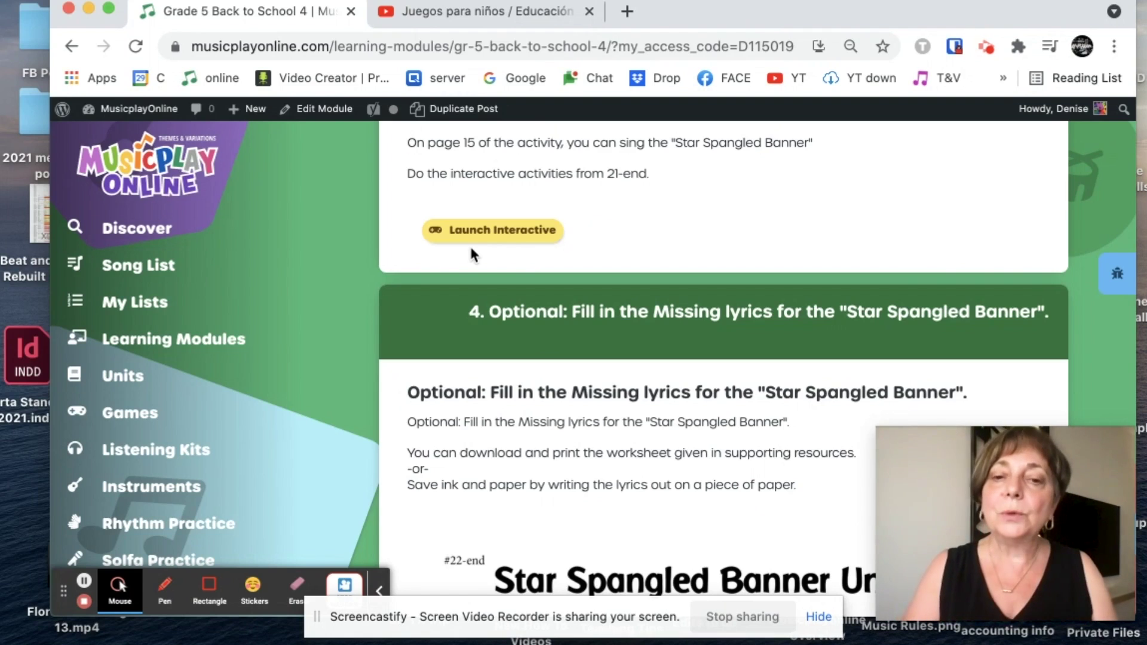
scroll(470, 249, down, 7)
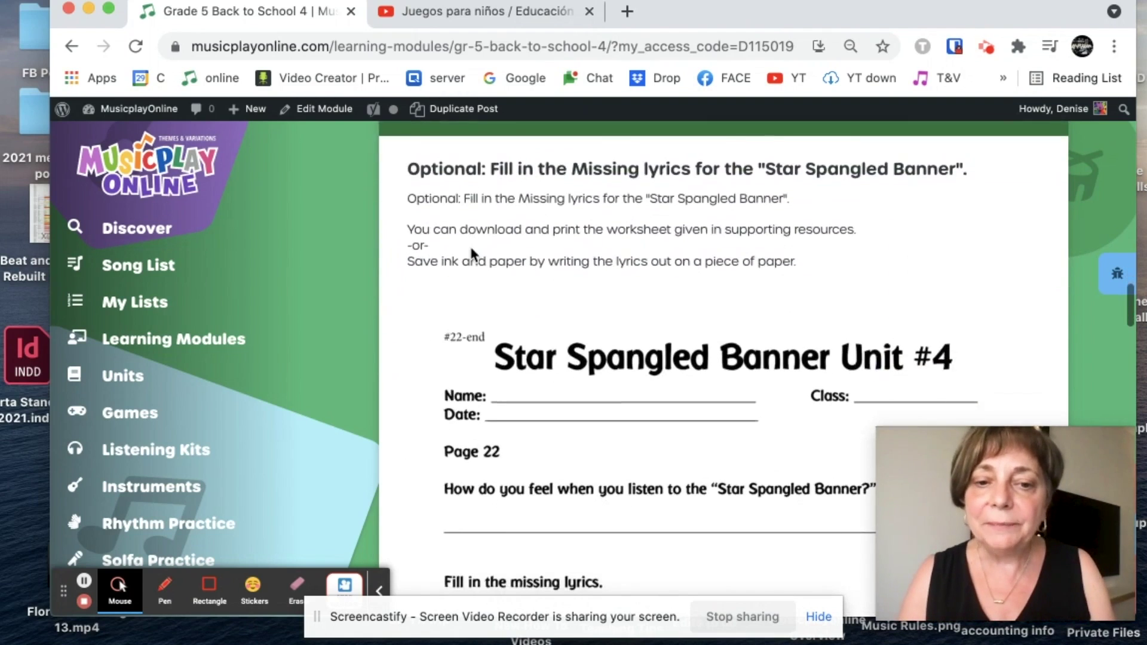
scroll(470, 253, down, 9)
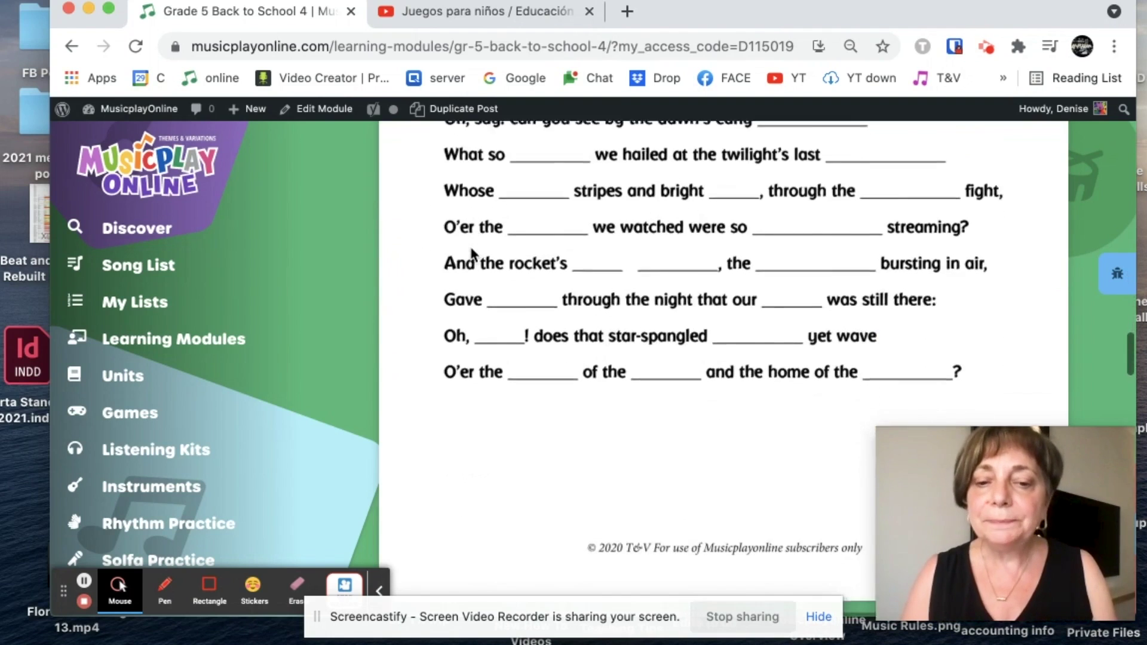
scroll(472, 255, down, 5)
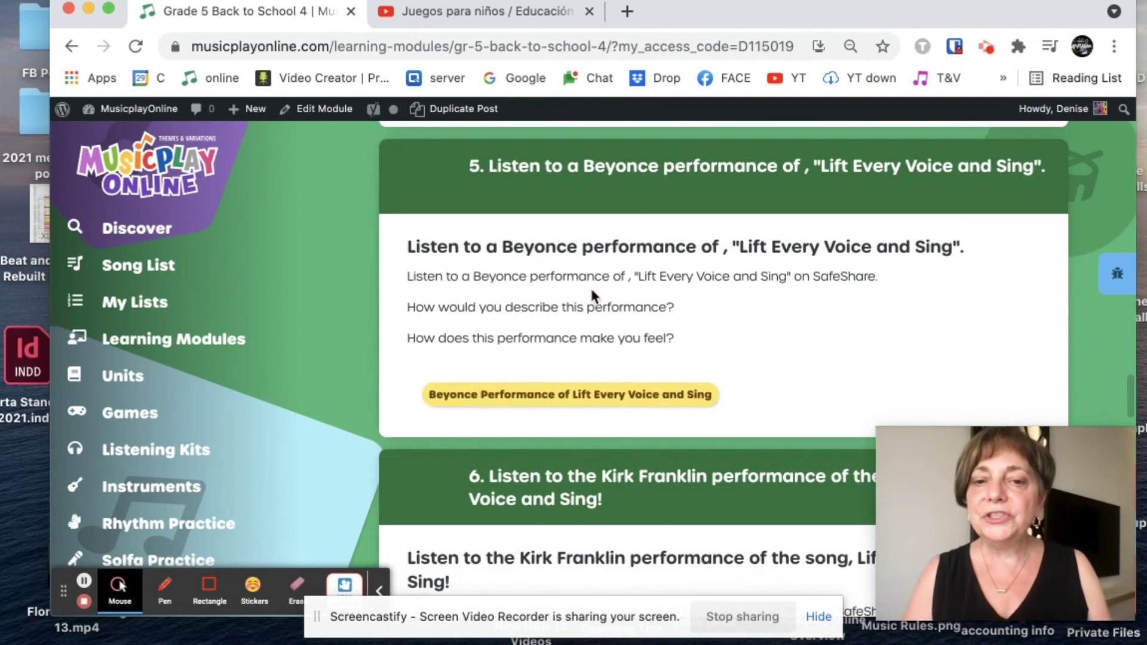
scroll(556, 308, down, 5)
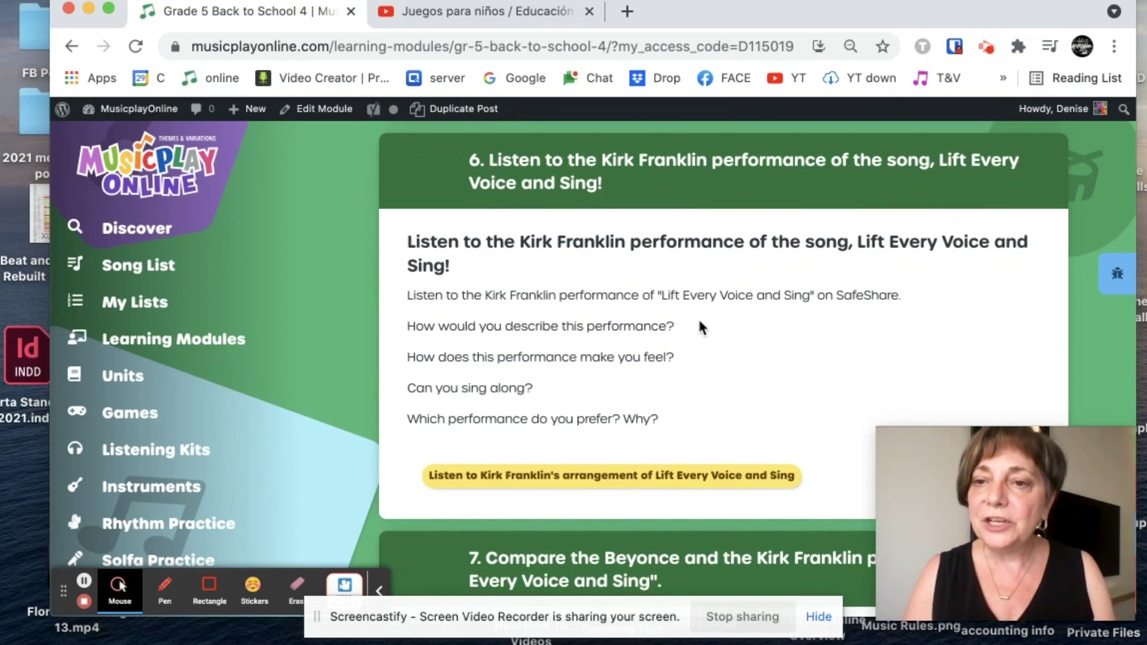
scroll(700, 326, down, 6)
scroll(743, 382, down, 18)
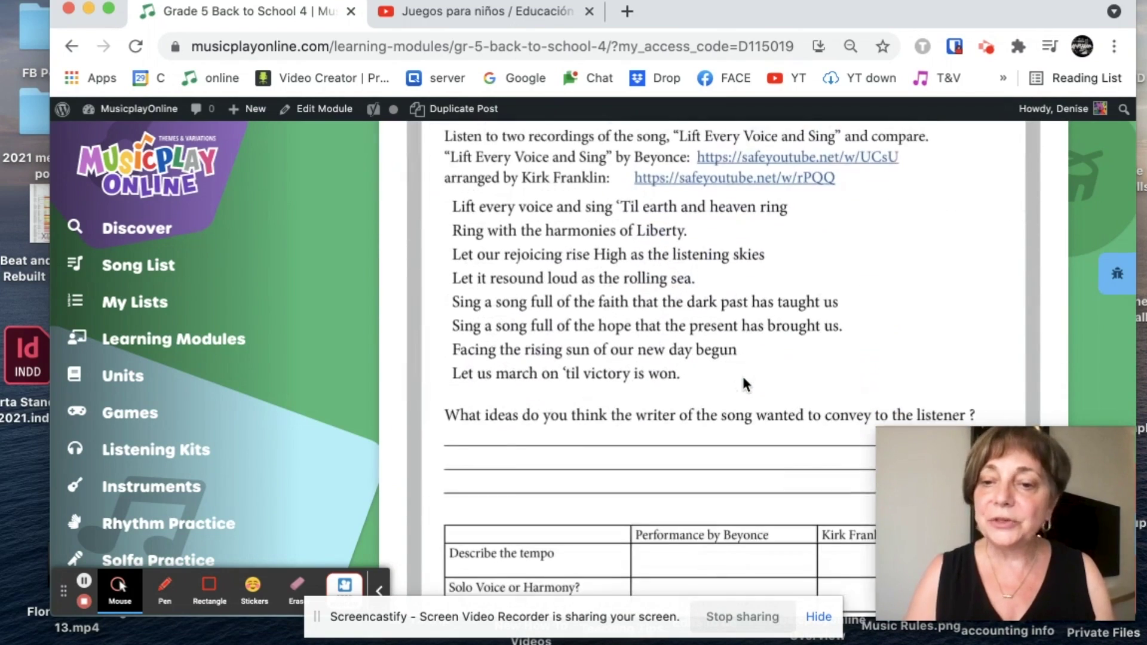
scroll(744, 382, down, 5)
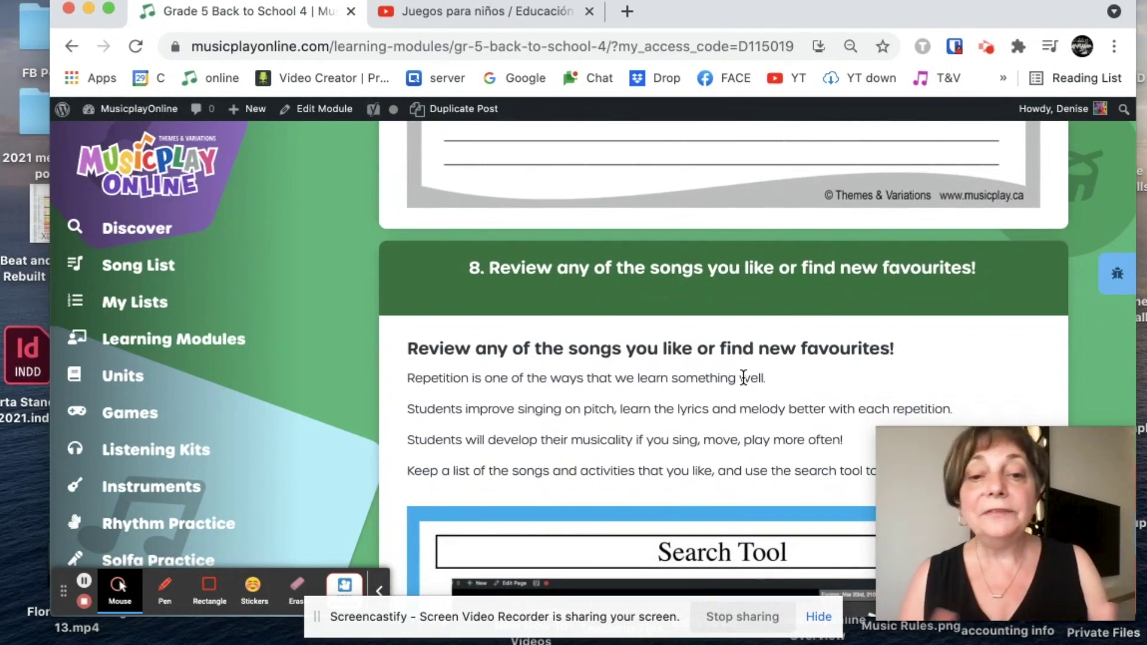
scroll(744, 377, down, 5)
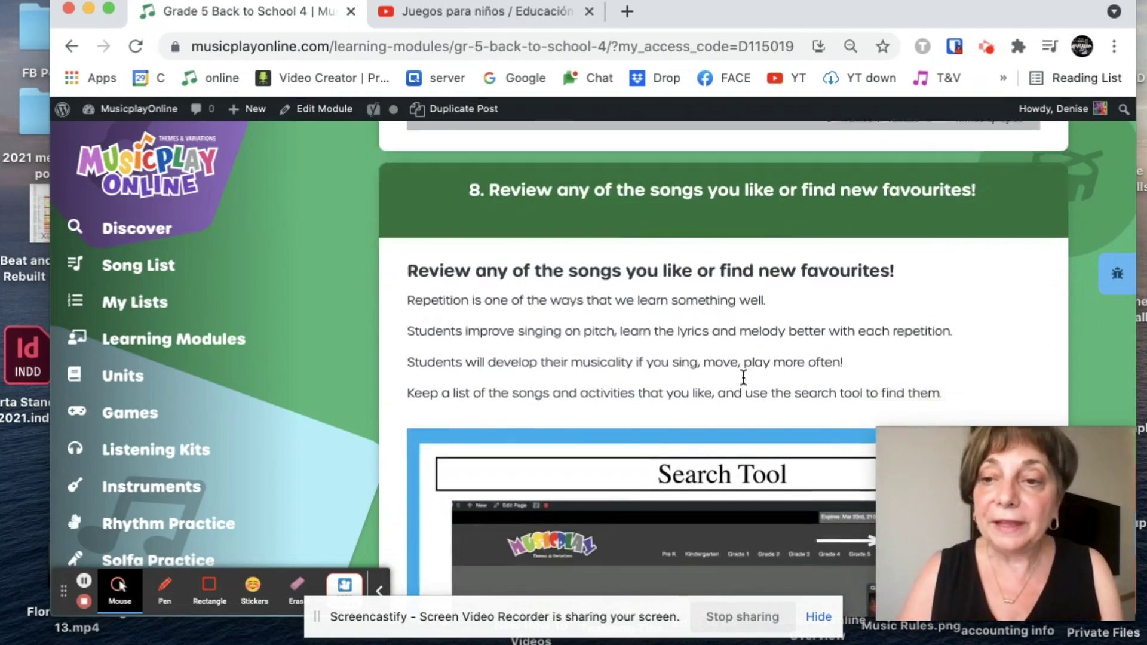
scroll(743, 376, up, 3)
scroll(744, 370, down, 1)
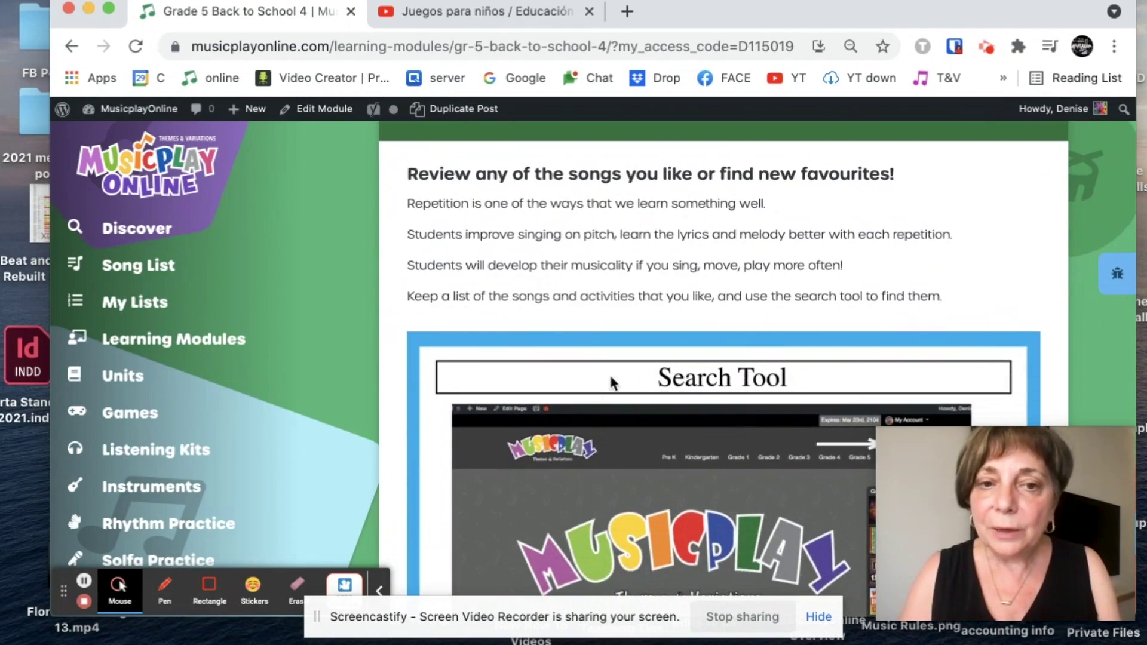
scroll(610, 380, down, 4)
scroll(610, 377, up, 15)
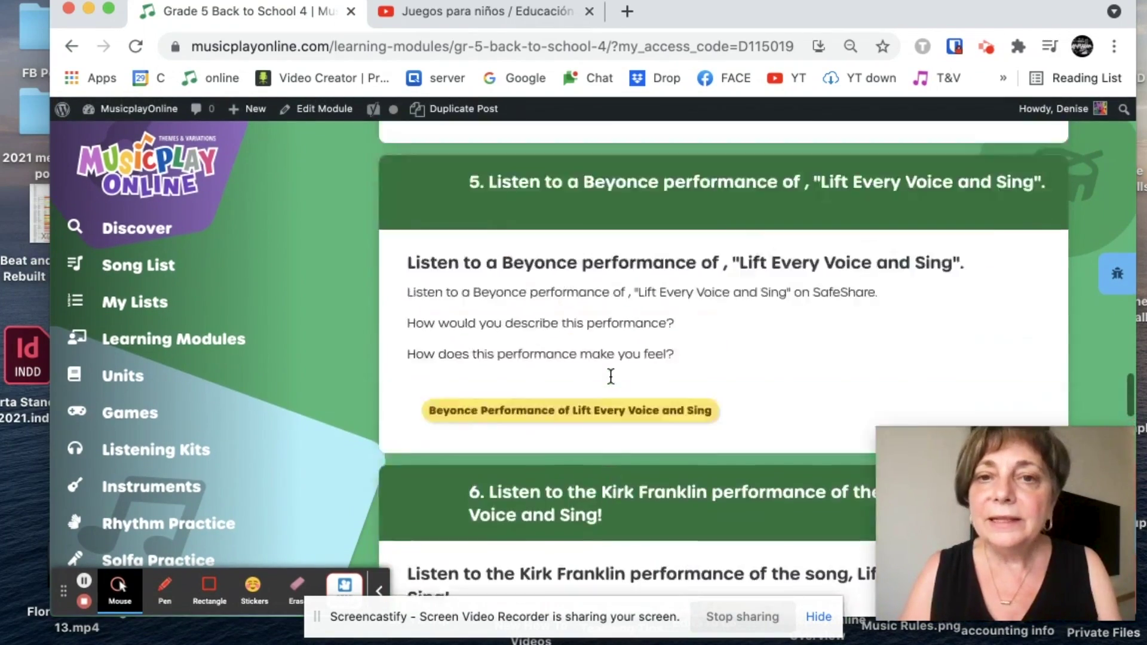
scroll(610, 376, up, 20)
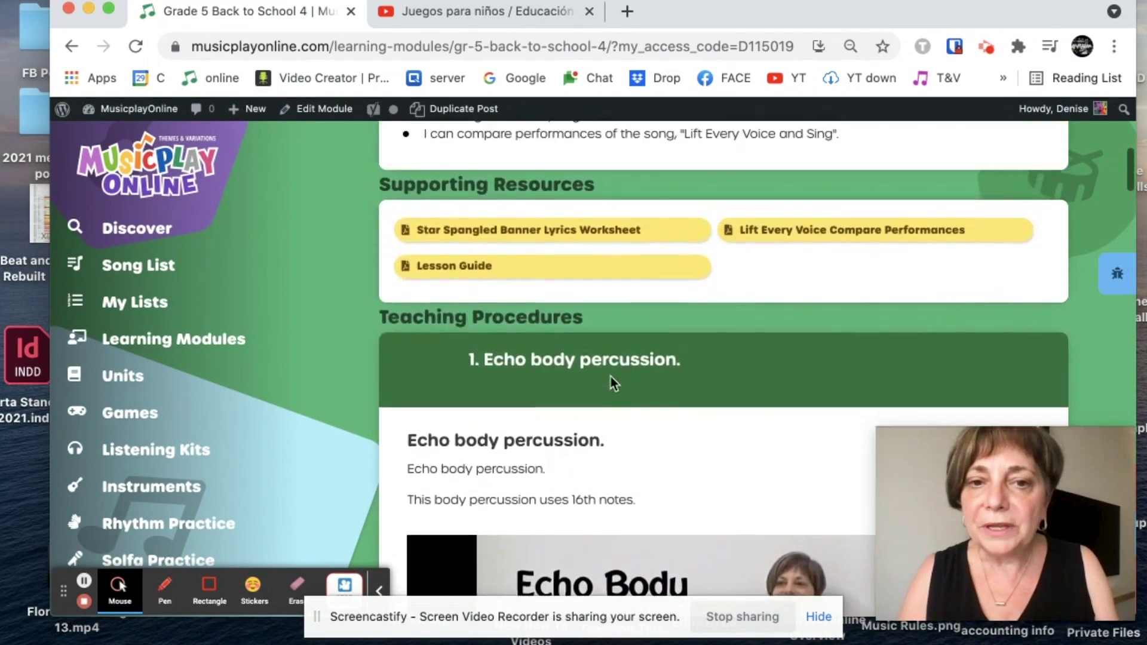
scroll(610, 376, up, 8)
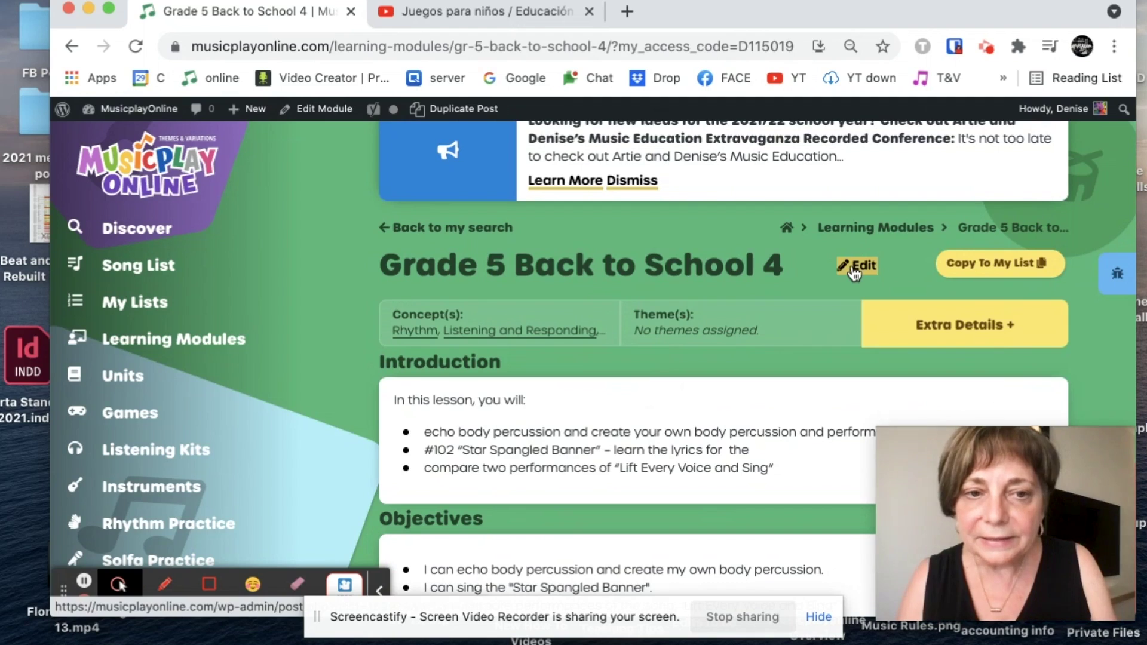
Copy the module to My List and retitle it 'Grade 5 Back to School Lesson 1'
click(982, 269)
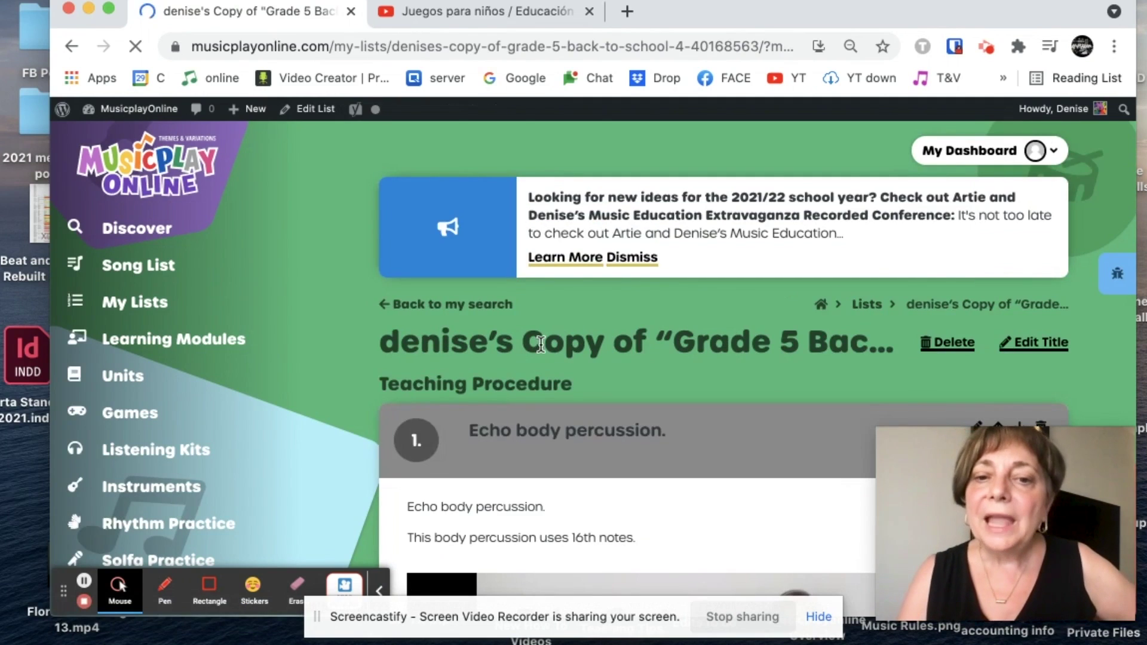
click(1033, 343)
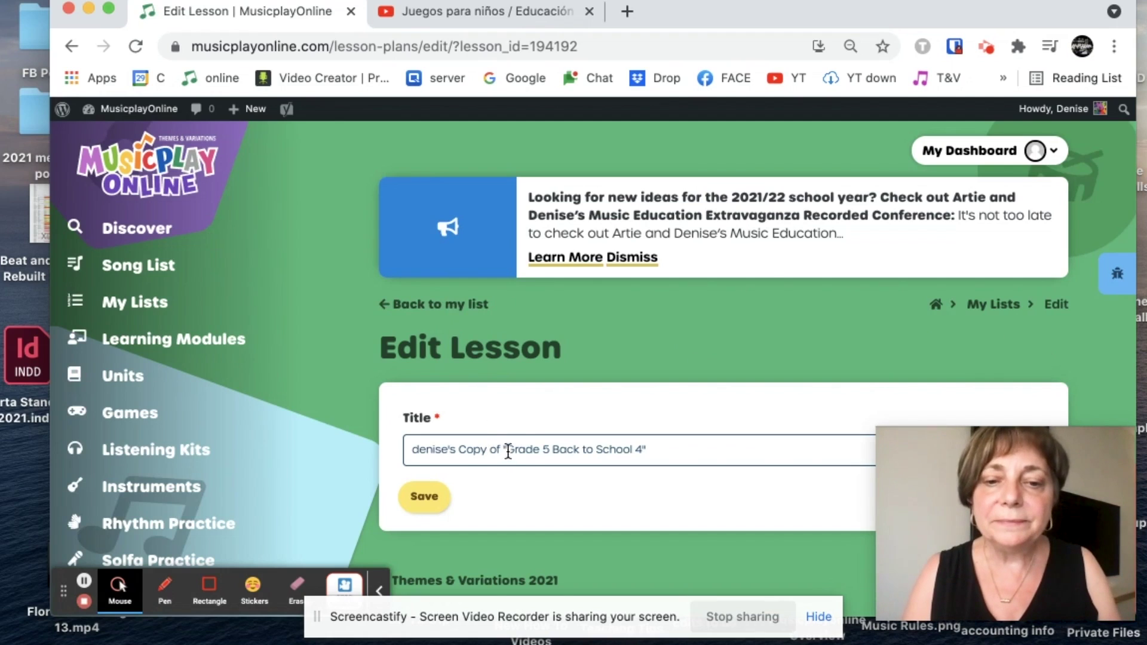
drag(508, 451, 332, 443)
key(BackSpace)
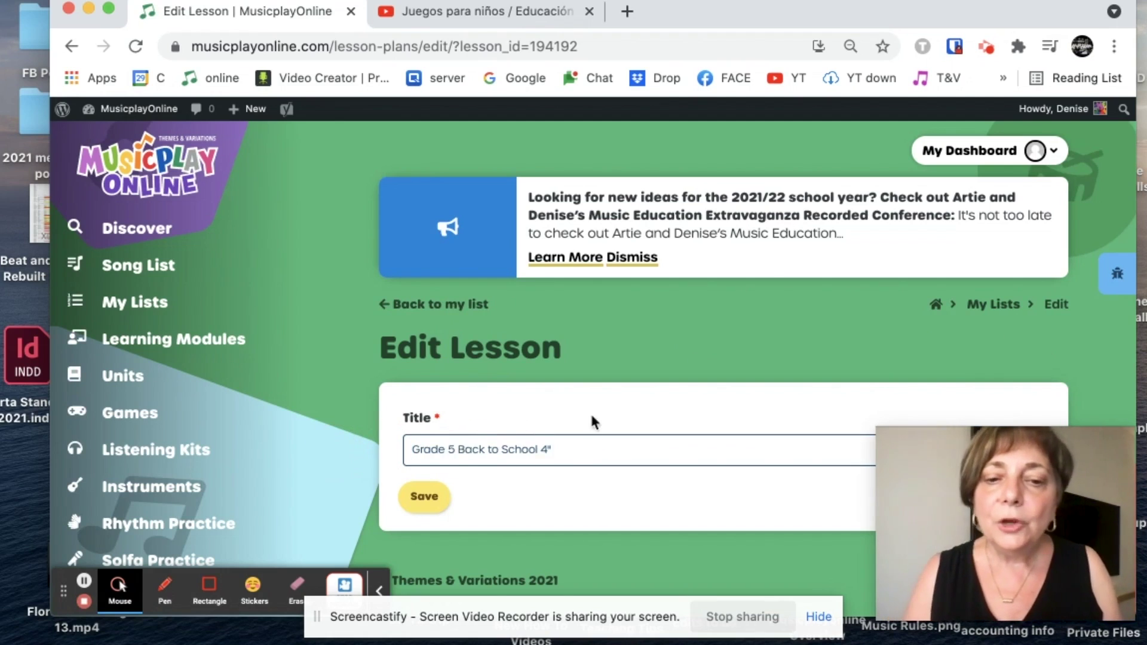
click(572, 457)
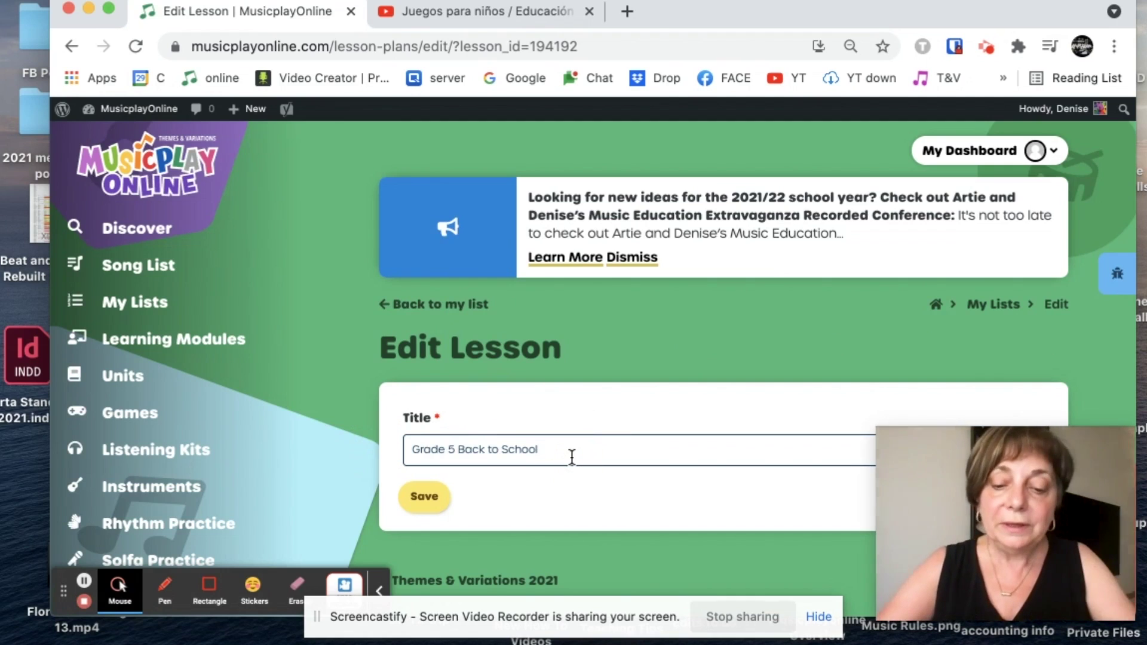
text(Lesson 1)
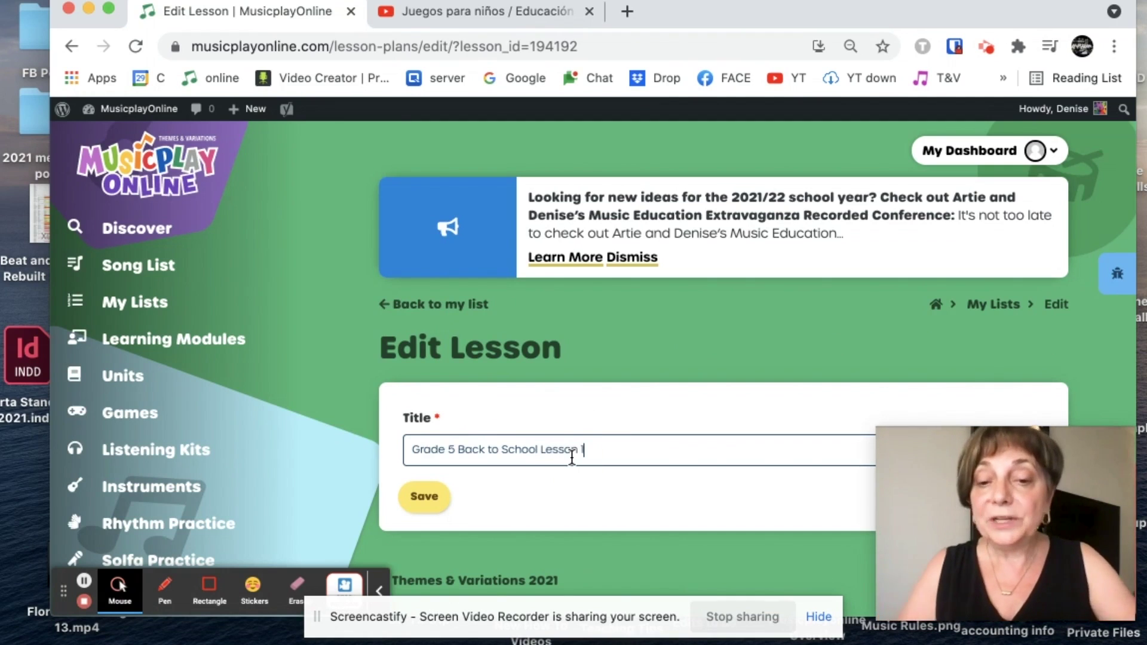
click(424, 502)
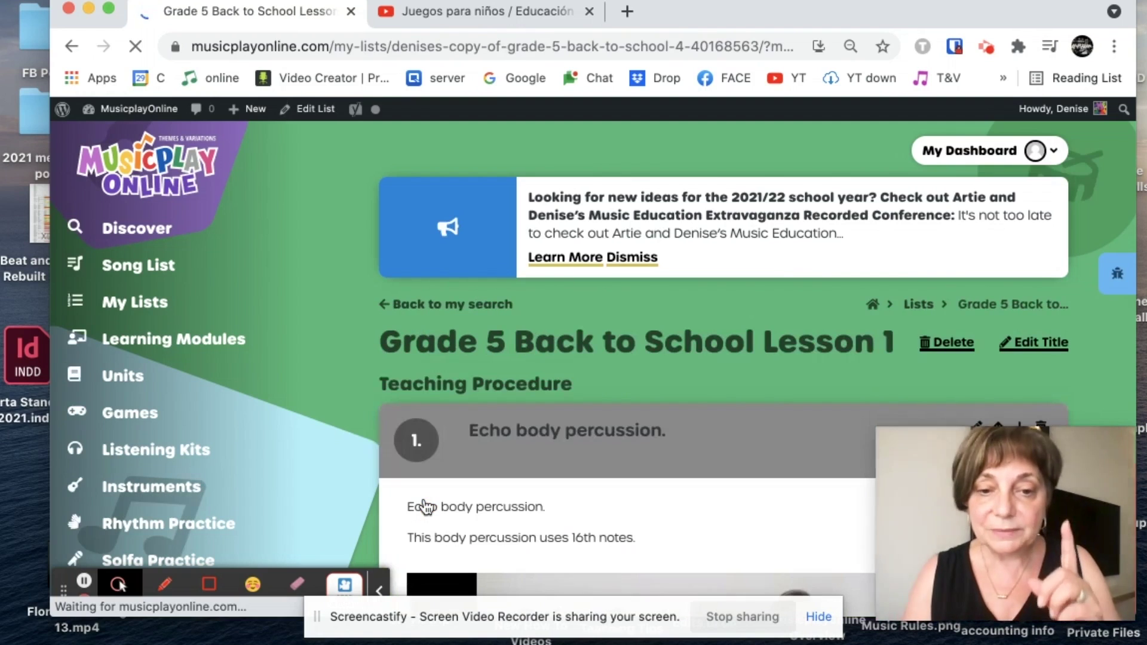
Delete step 8, 'Review any of the songs you like or find new favourites!'
scroll(425, 506, down, 10)
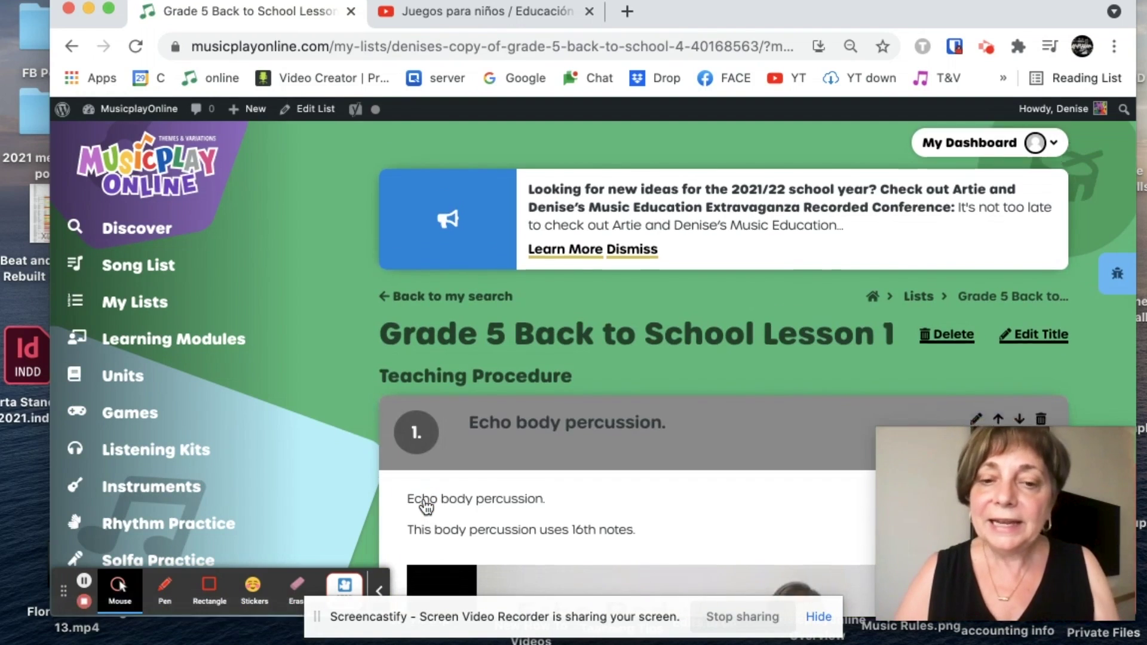
scroll(424, 506, down, 20)
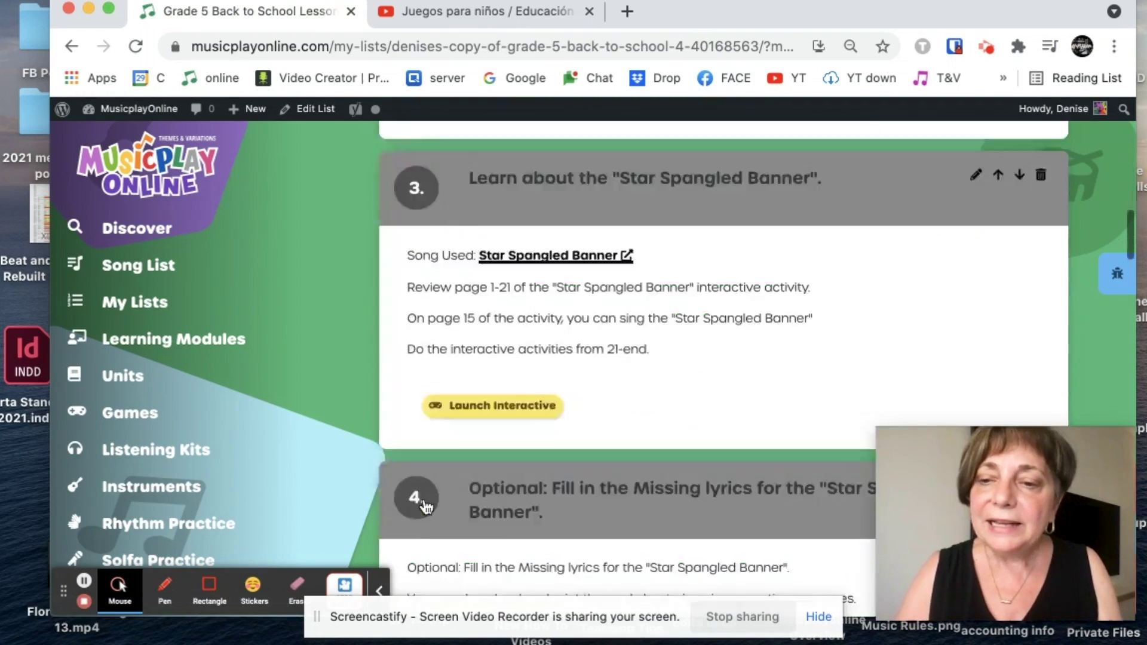
scroll(426, 507, down, 7)
scroll(426, 507, up, 5)
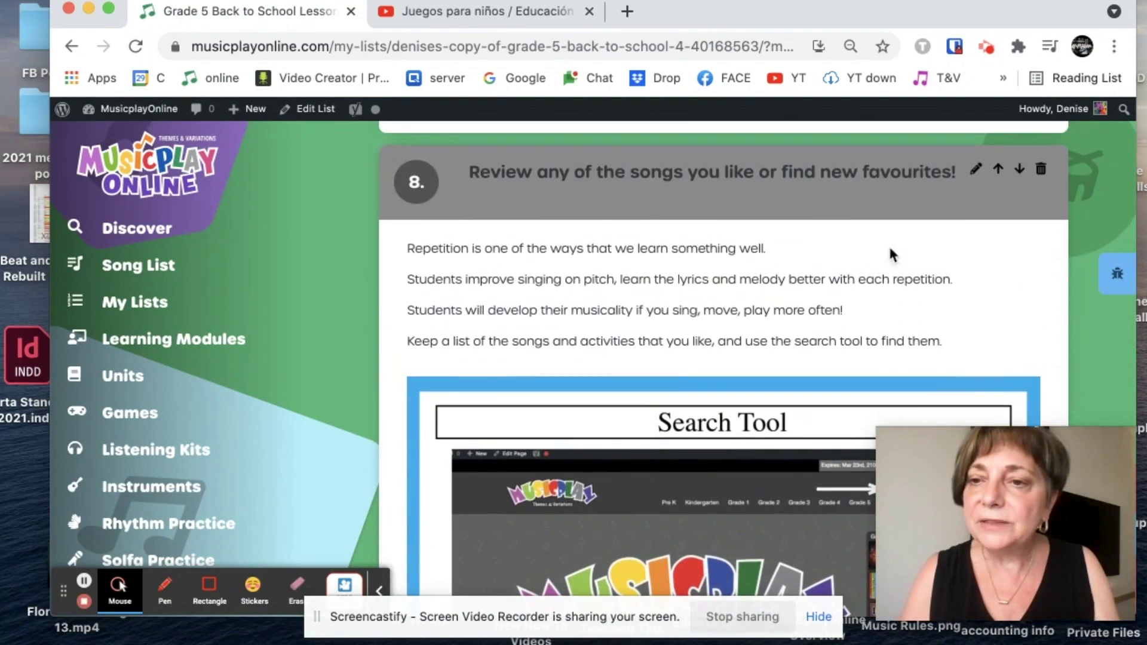
click(1043, 172)
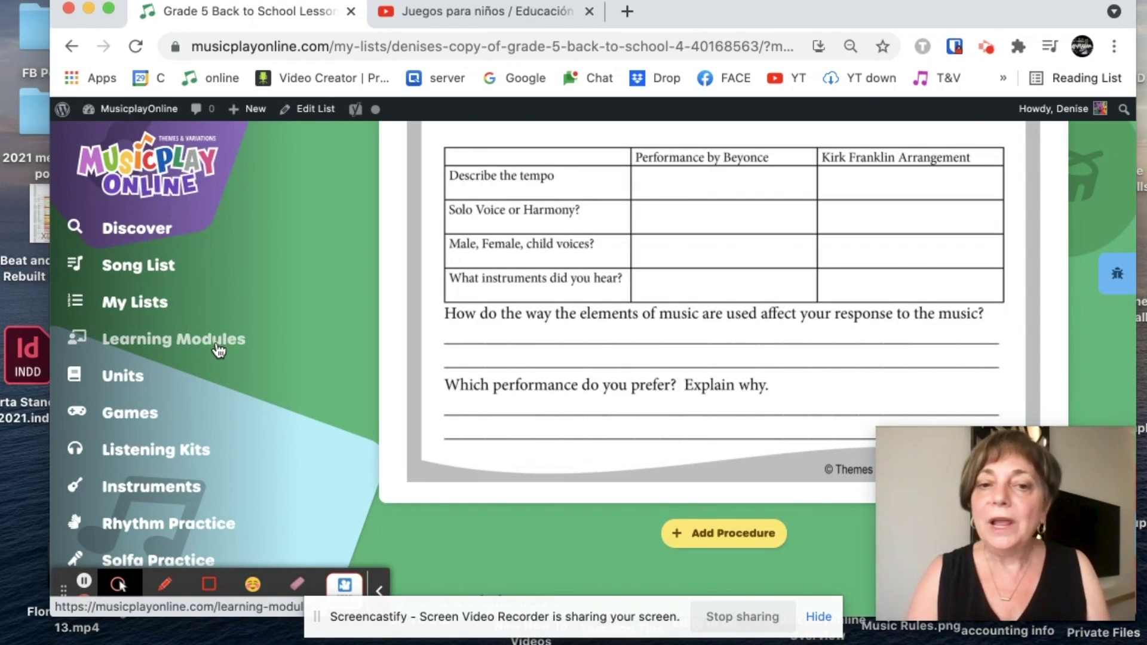
Open a blank new-procedure form at the end of the copied lesson
scroll(220, 351, up, 15)
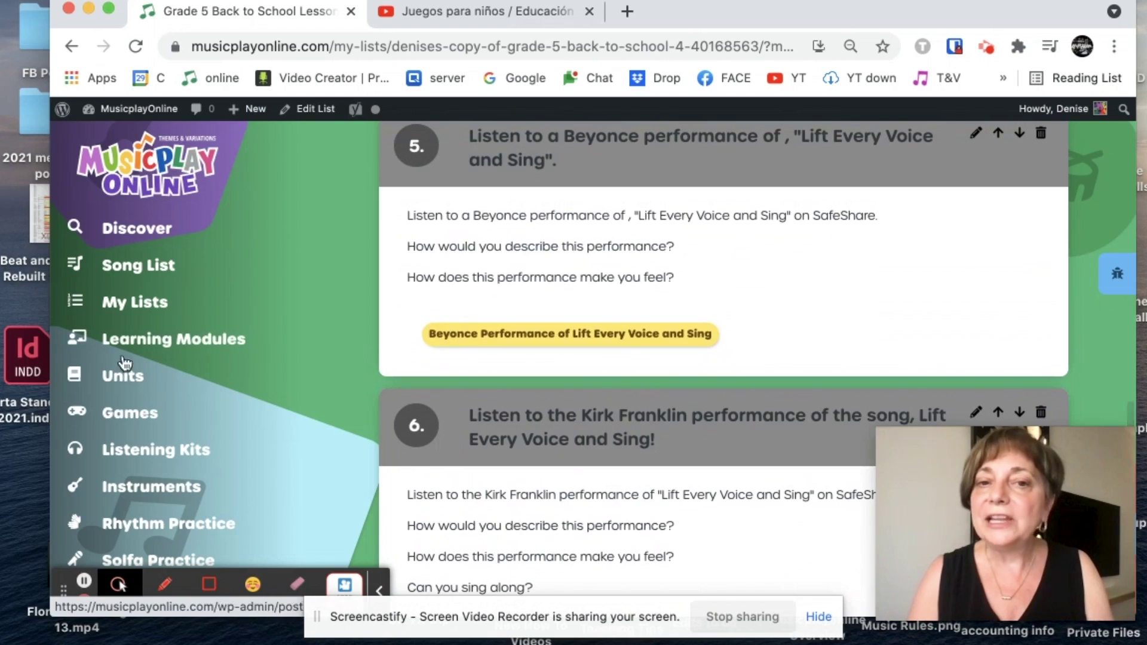
scroll(466, 206, down, 5)
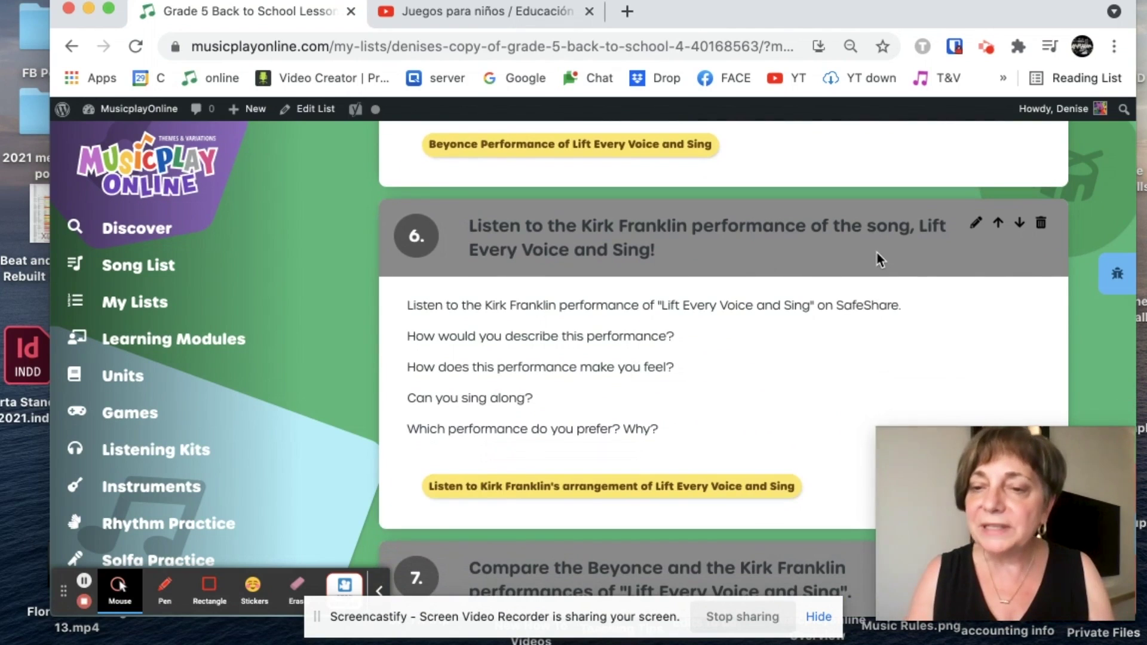
scroll(878, 257, down, 15)
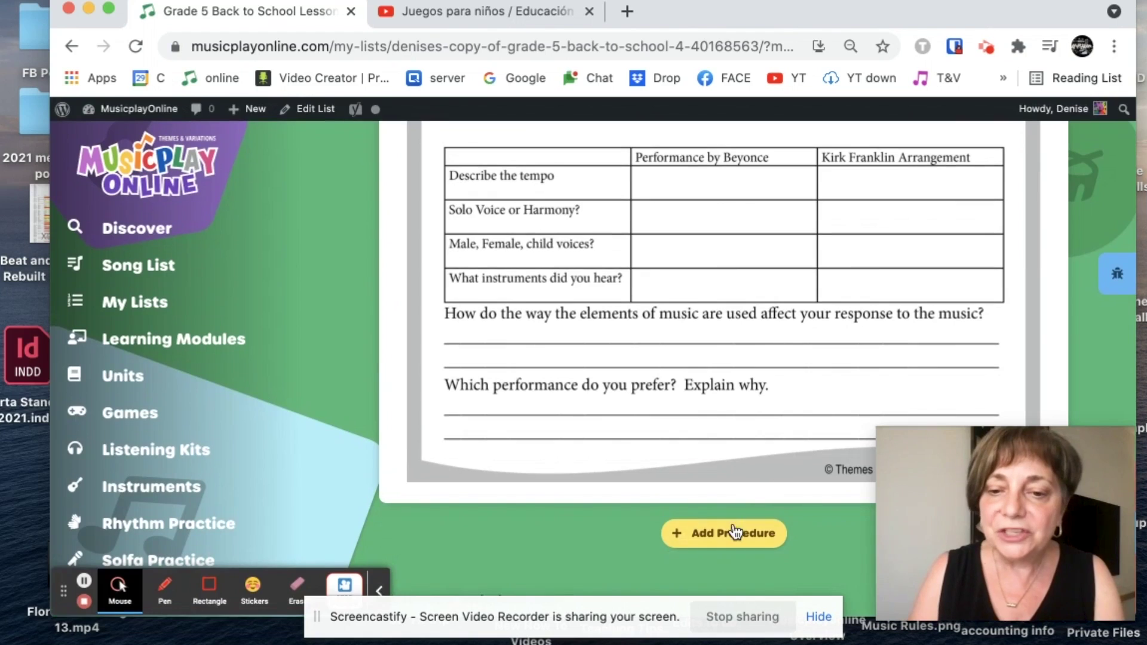
click(734, 531)
scroll(732, 520, down, 5)
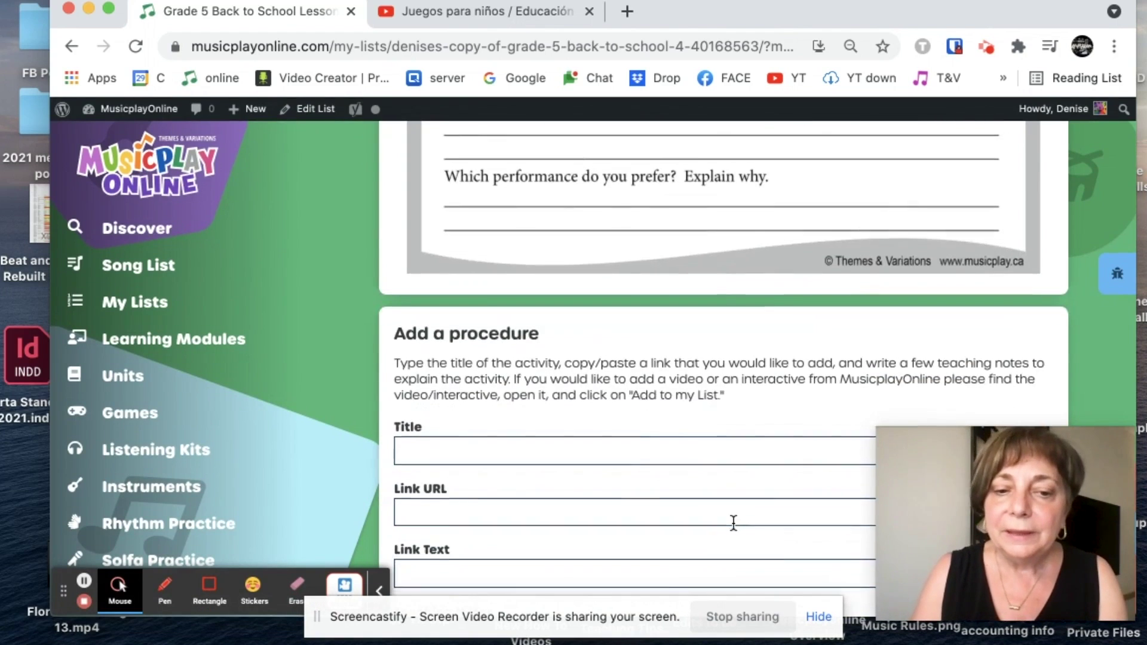
scroll(732, 522, down, 5)
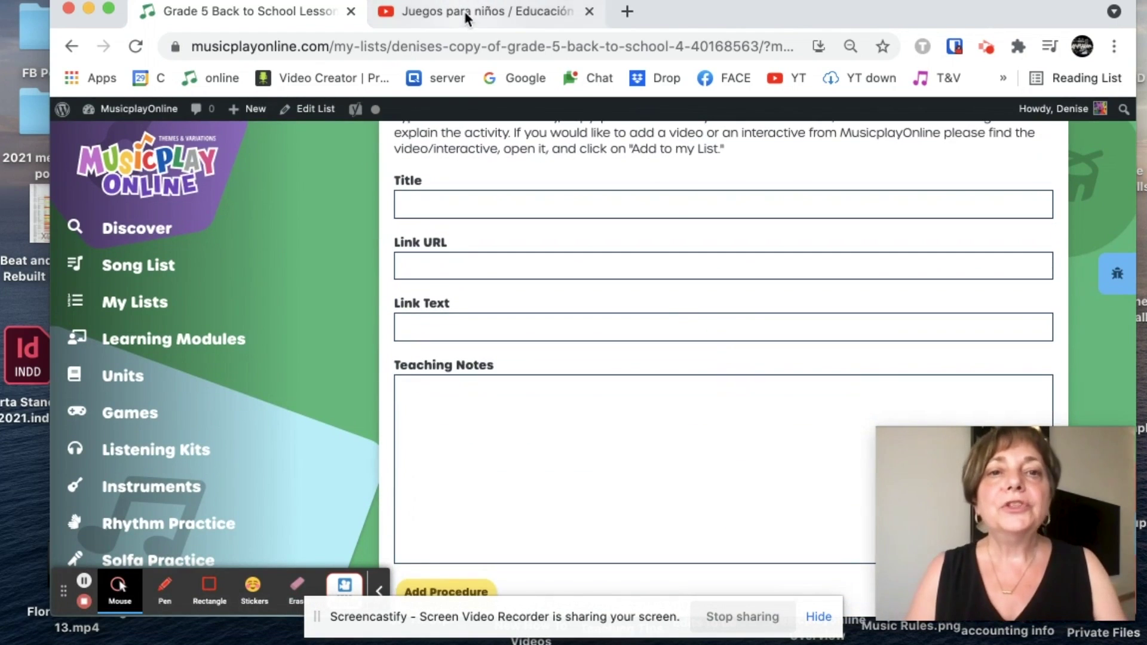
click(467, 17)
Search YouTube for 'kirk franklin lift every voice'
click(442, 125)
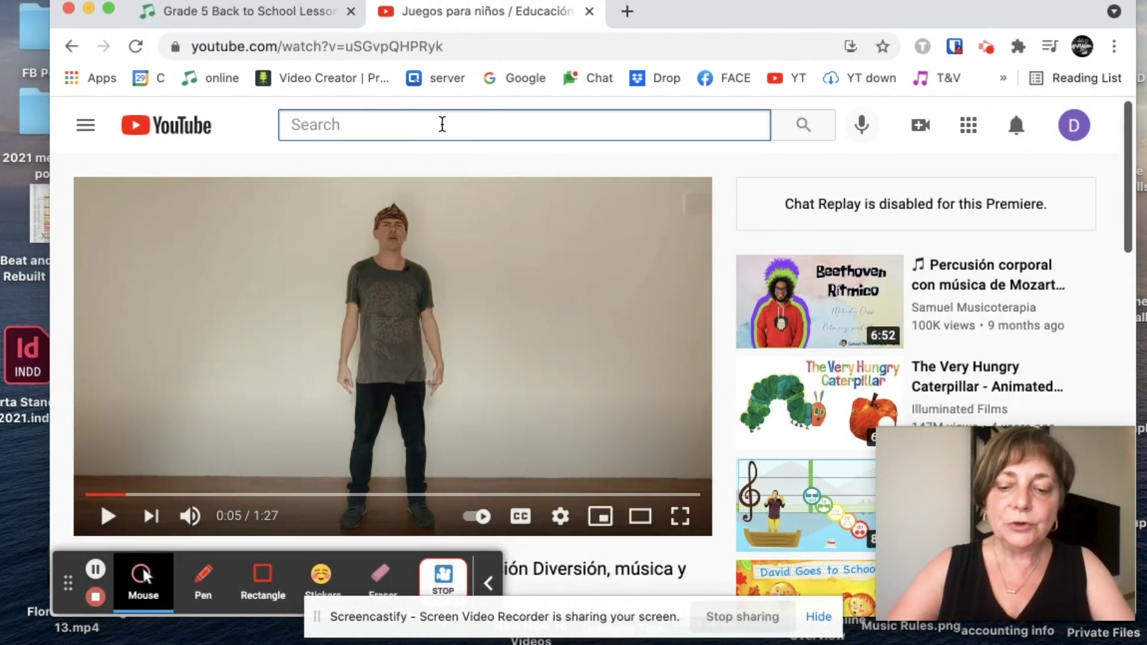
text(kirk fa)
key(BackSpace)
text(r)
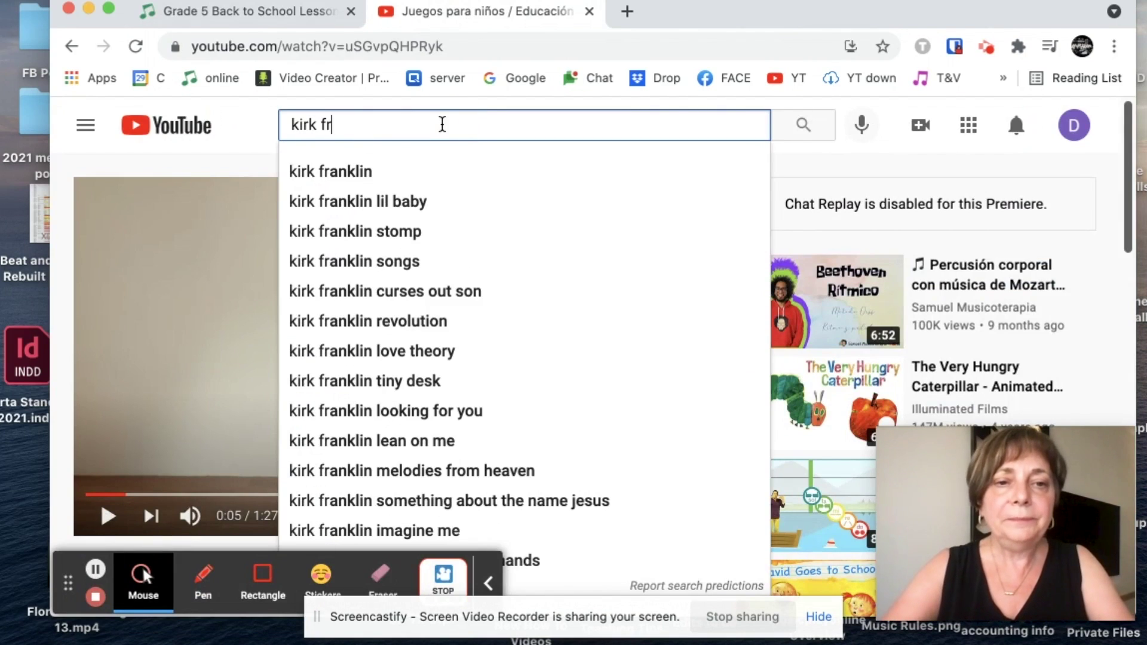
text(ankiln)
key(Return)
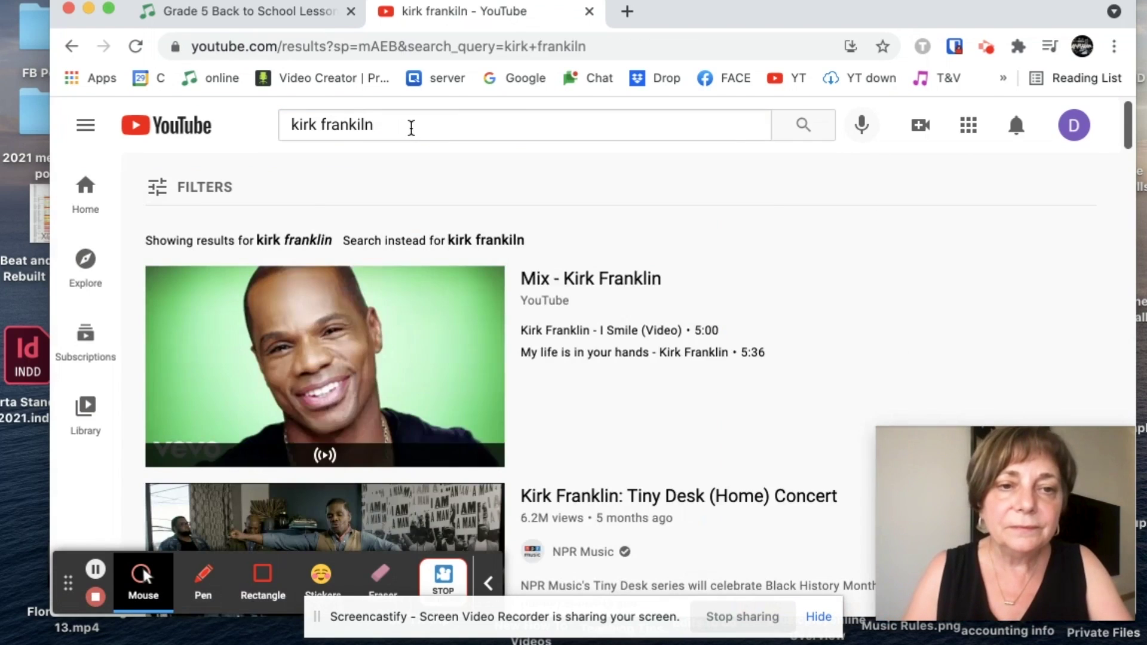
click(411, 128)
key(BackSpace)
key(BackSpace)
key(BackSpace)
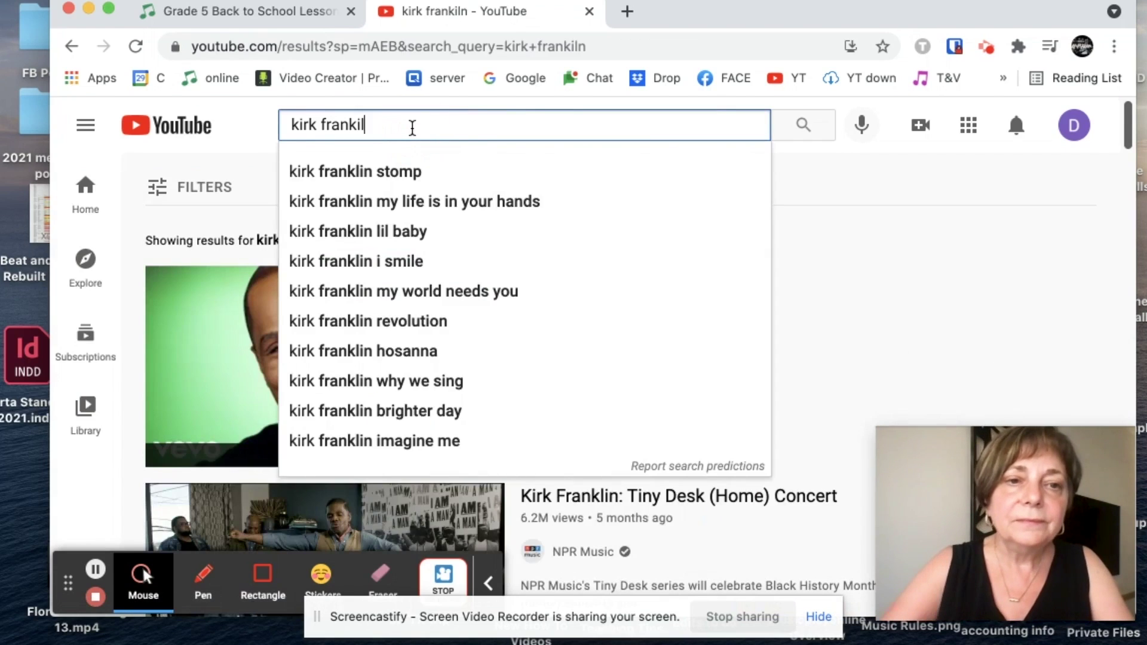
text(lin li)
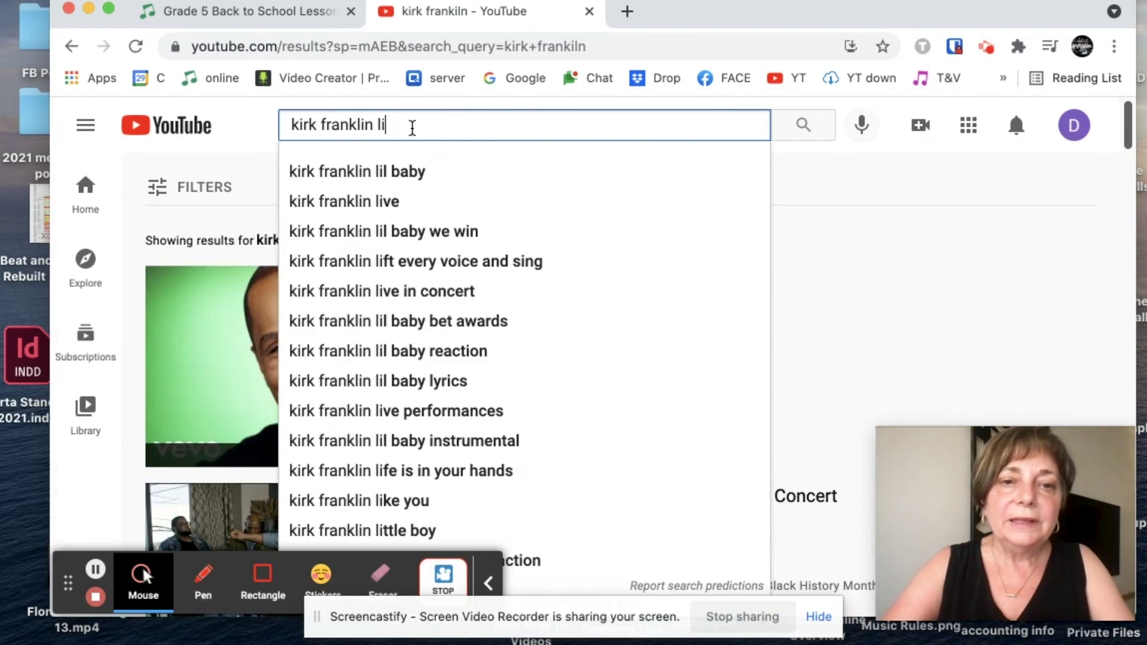
text(ft every voice)
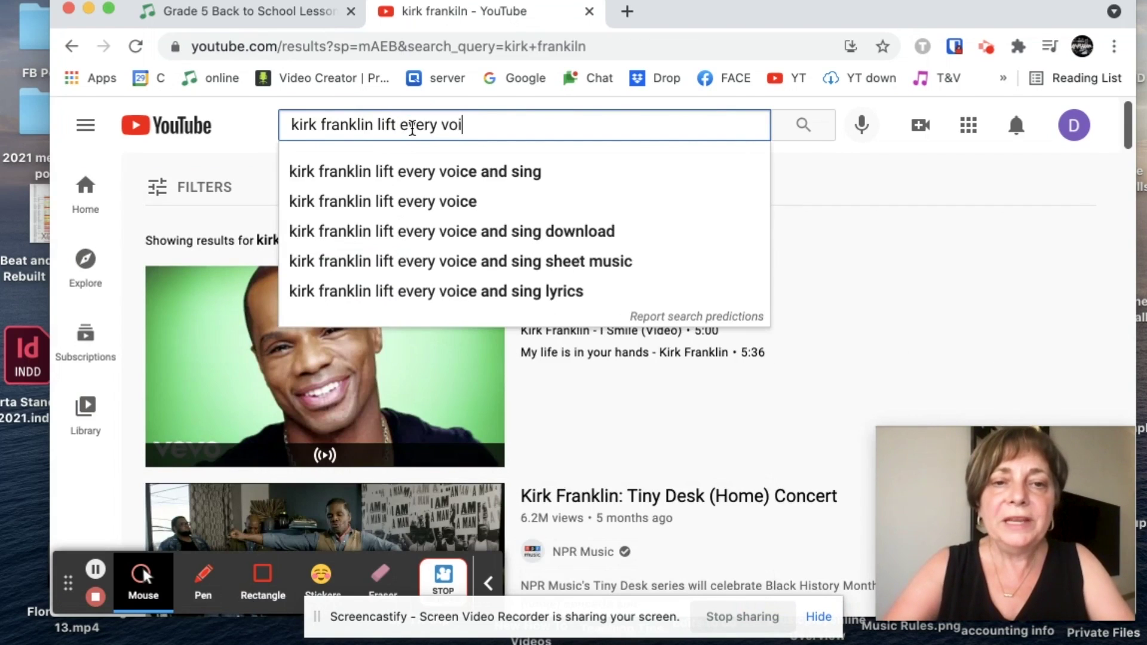
key(Return)
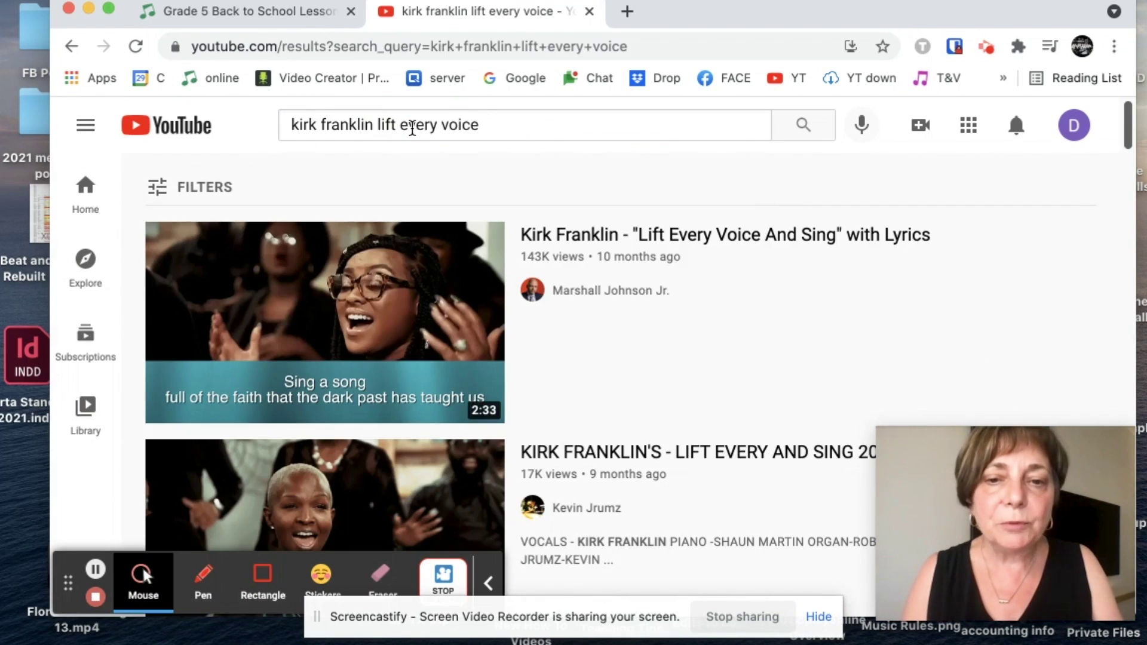
Open Kirk Franklin's Lift Every Voice And Sing video, copy its URL, and pause the ad
mouse_move(369, 225)
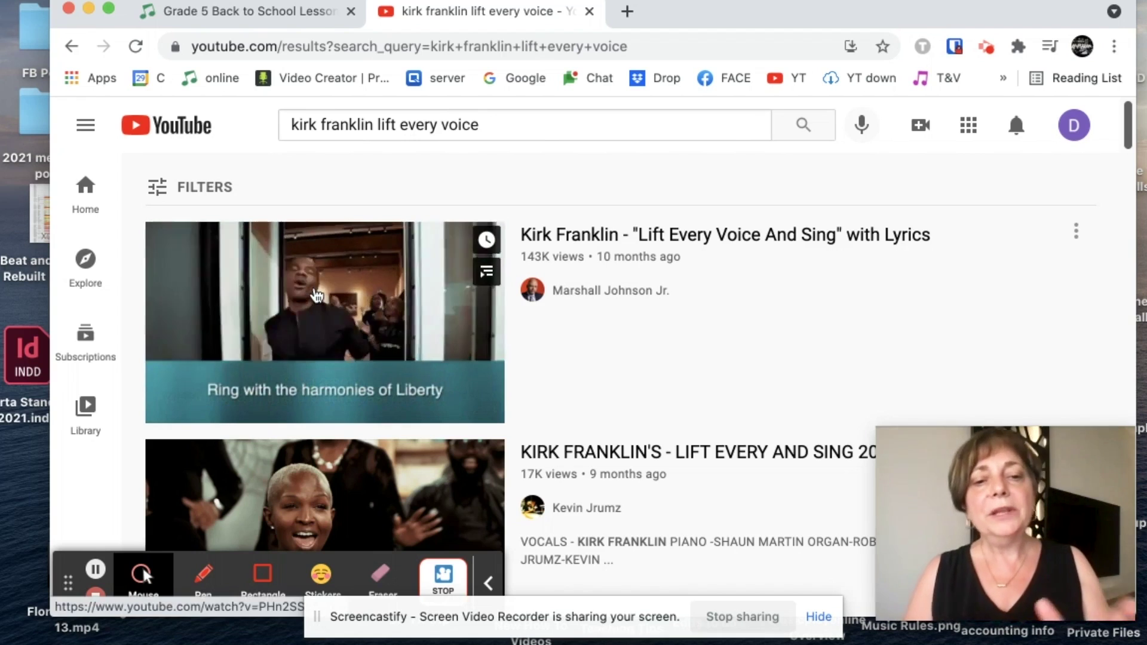
click(316, 296)
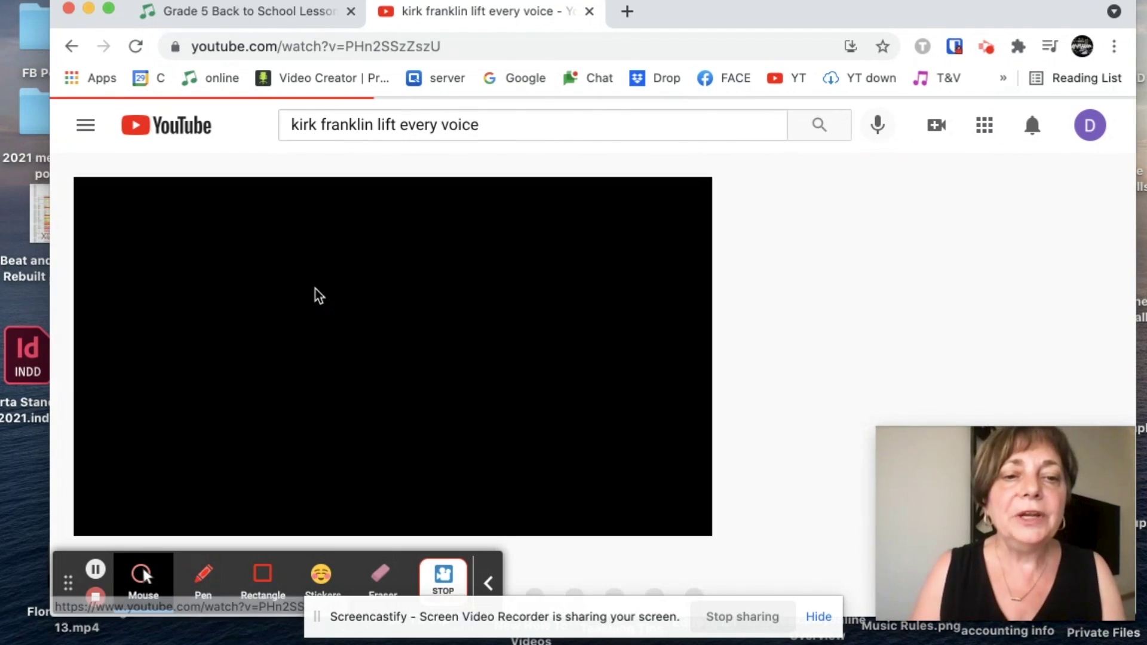
click(507, 47)
key(super+c)
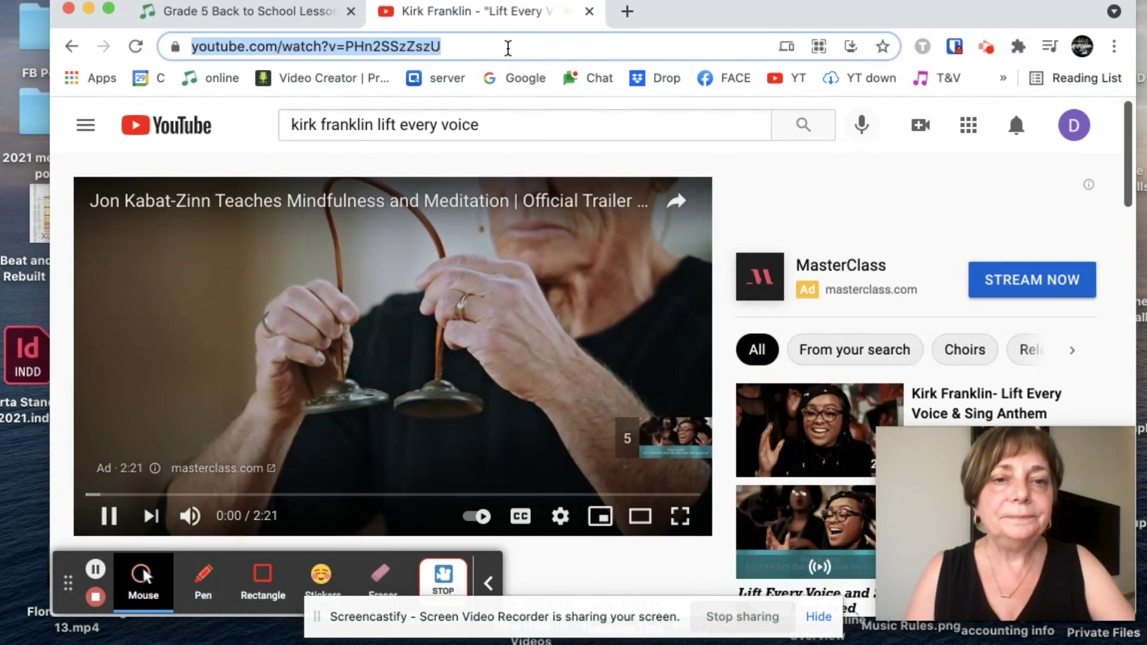
click(108, 516)
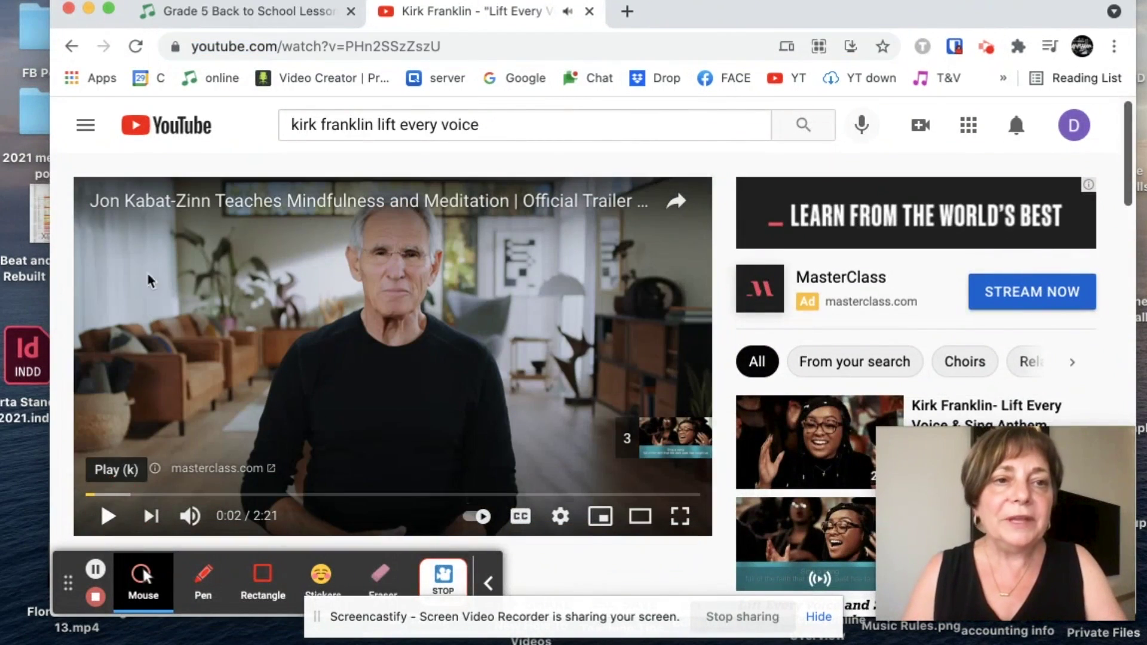
click(230, 13)
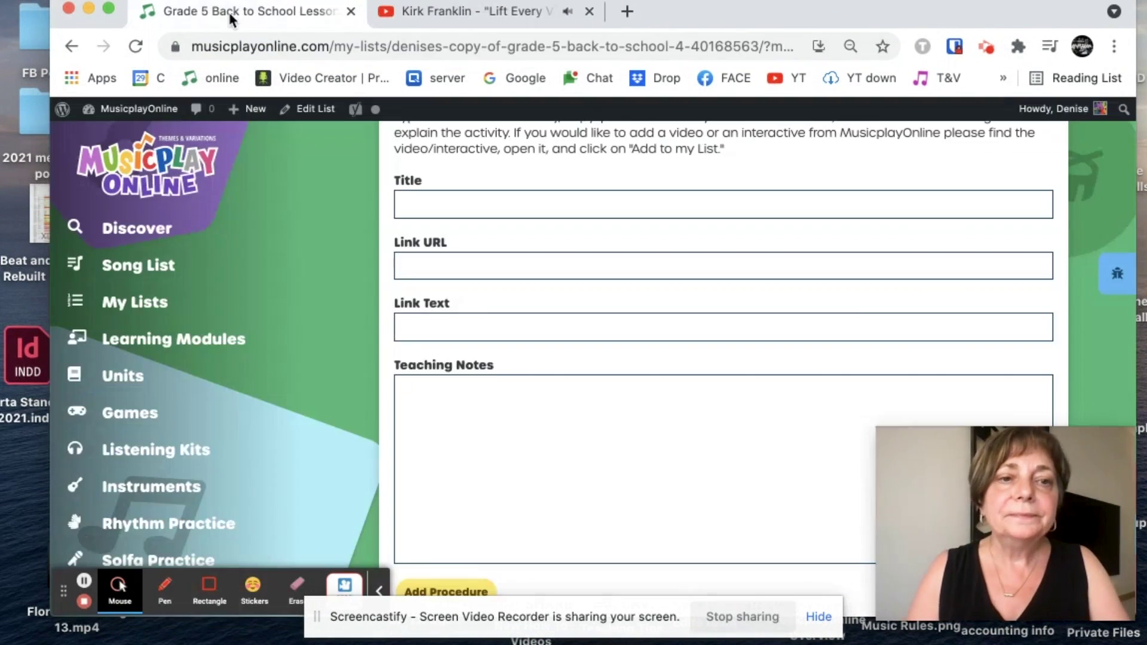
Add procedure 'Kirk Franklin Lift Every Voice' linking the pasted YouTube URL with matching link text
click(460, 210)
text(Kirk F)
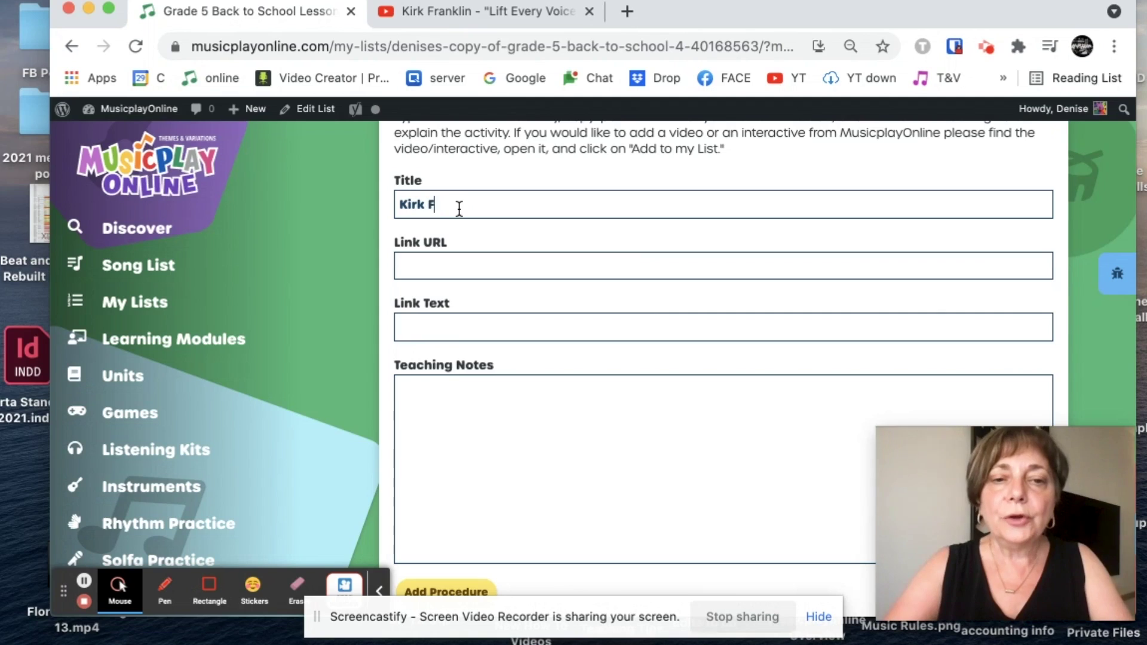
text(ranklin Le)
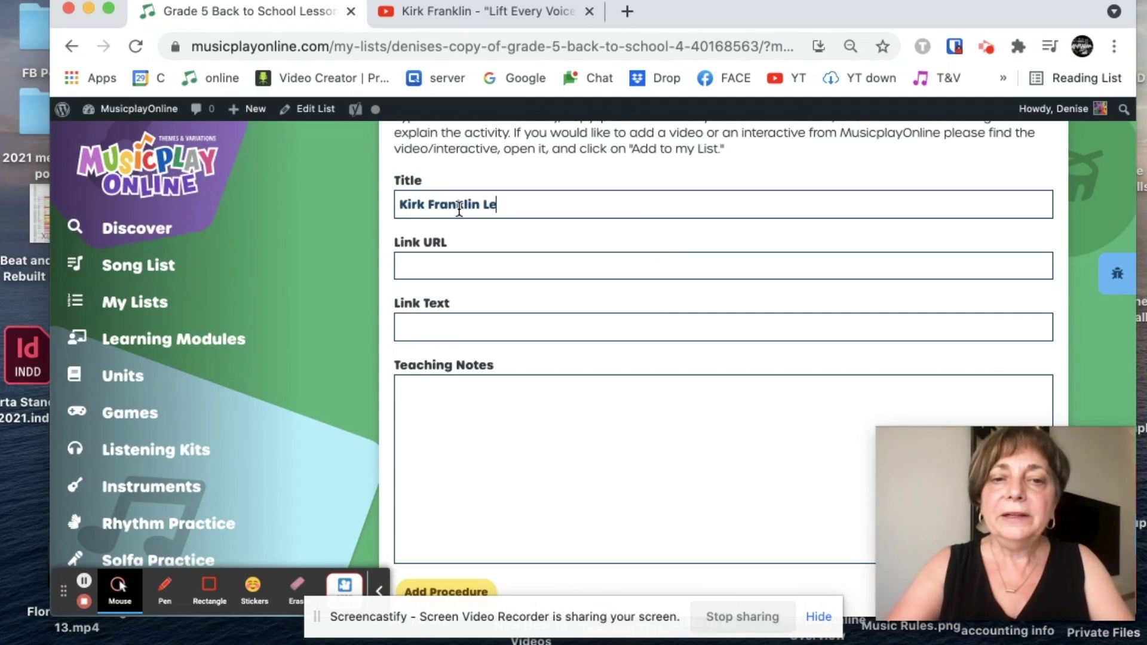
key(BackSpace)
text(ift Every)
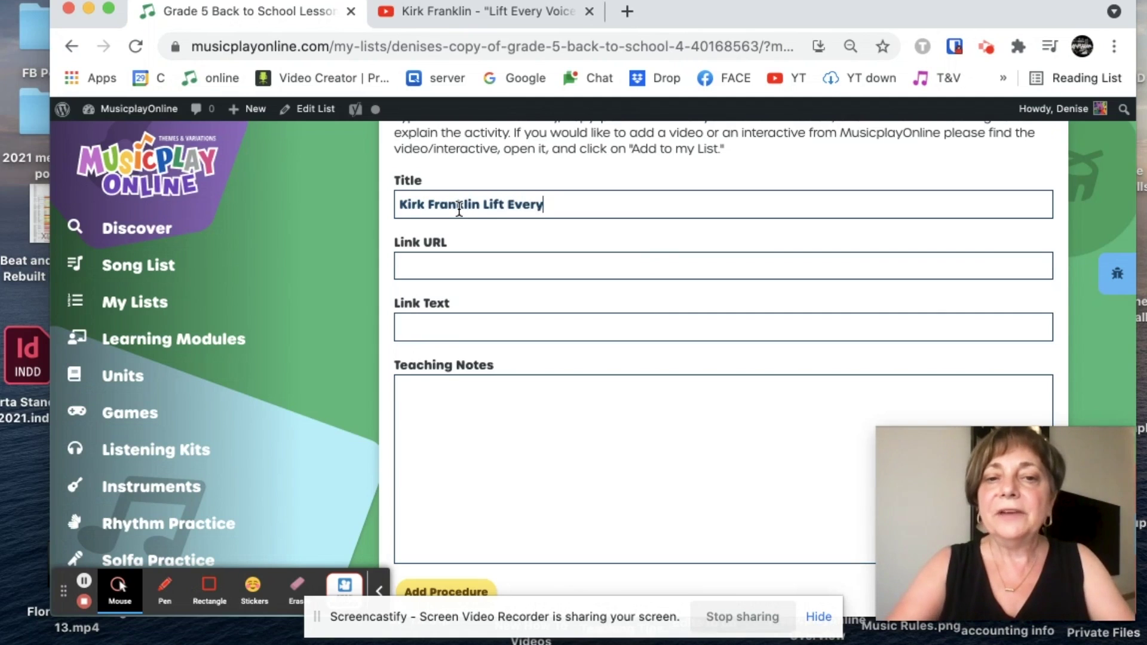
text( Voice)
click(458, 260)
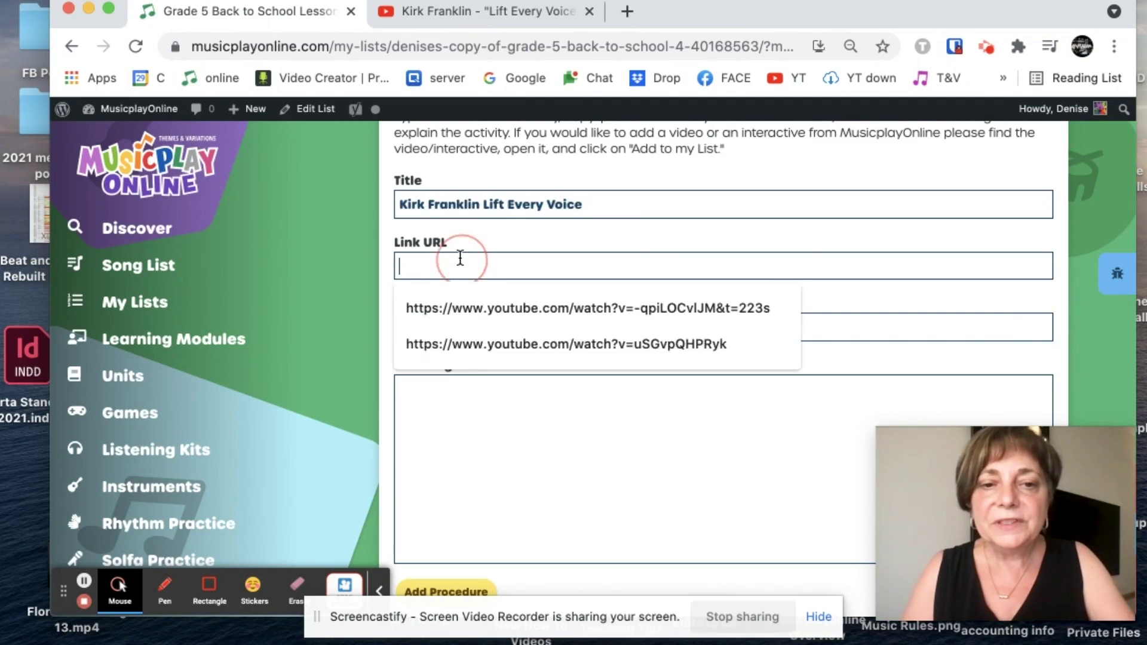
key(super+v)
click(458, 321)
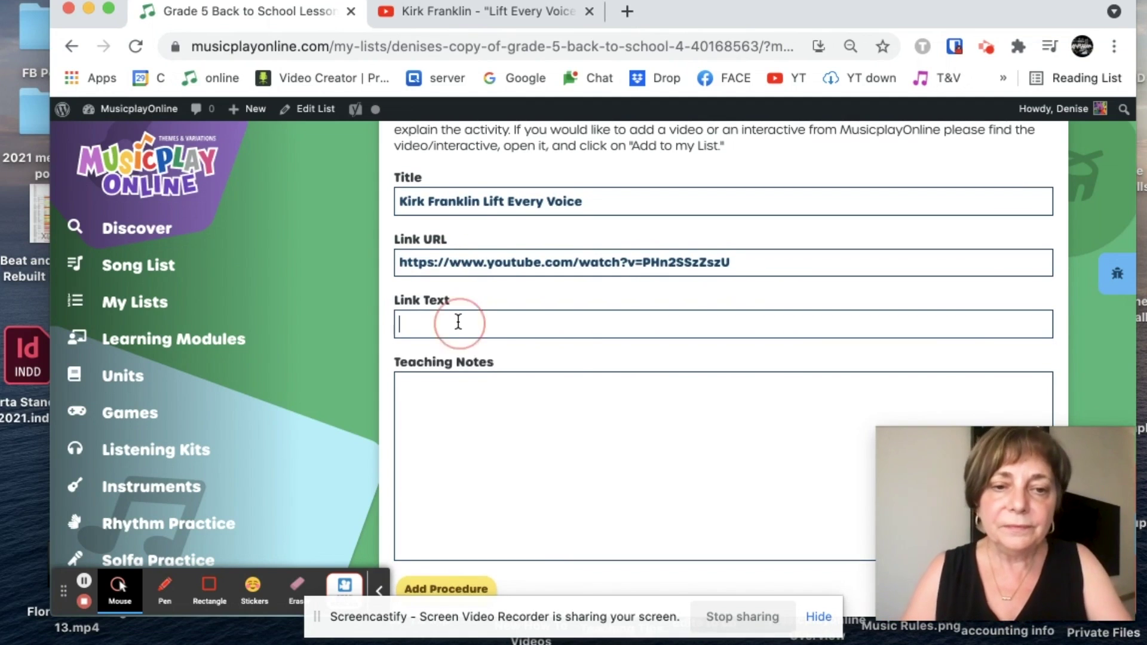
text(Kirk Franklin L)
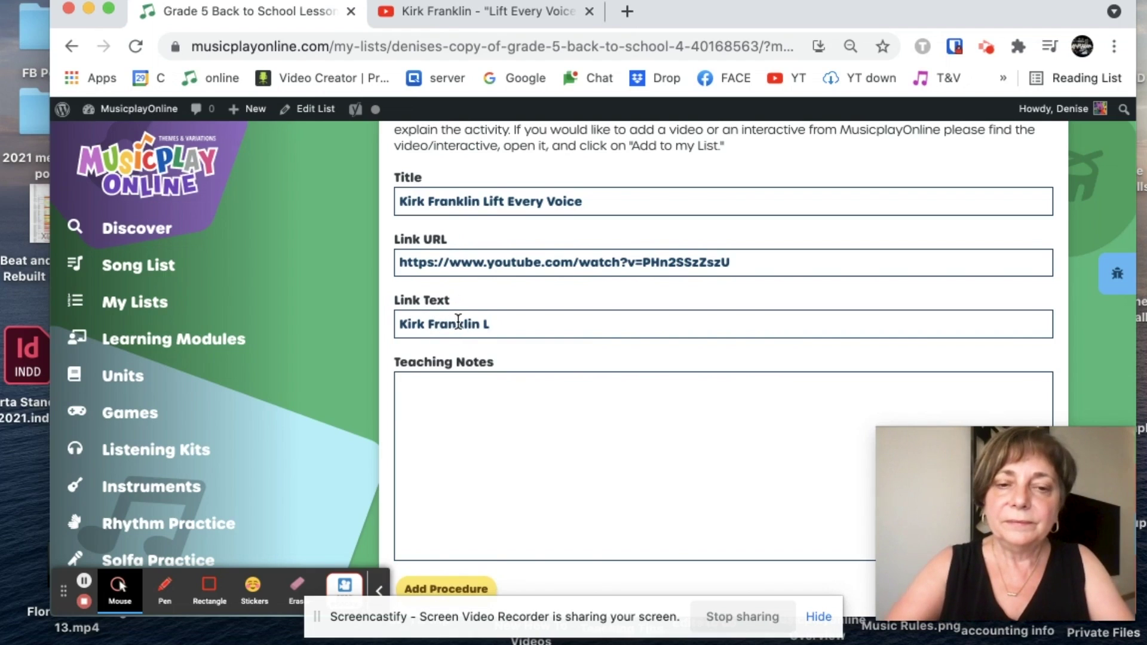
text(ift Every Vo)
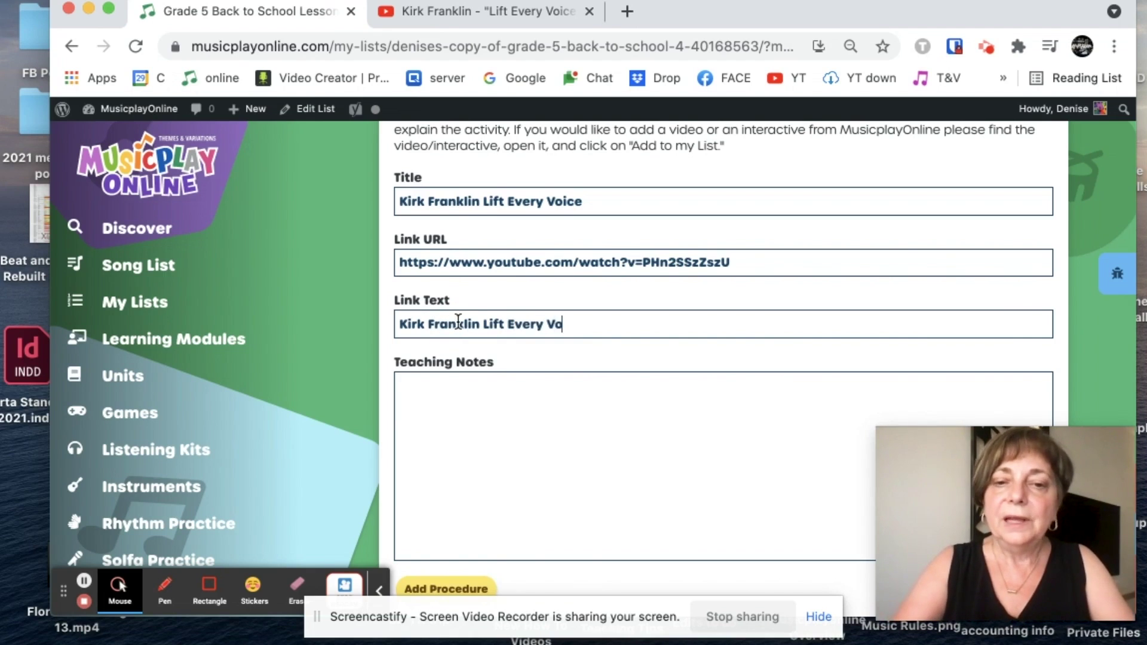
text(ice)
scroll(457, 335, down, 2)
click(435, 521)
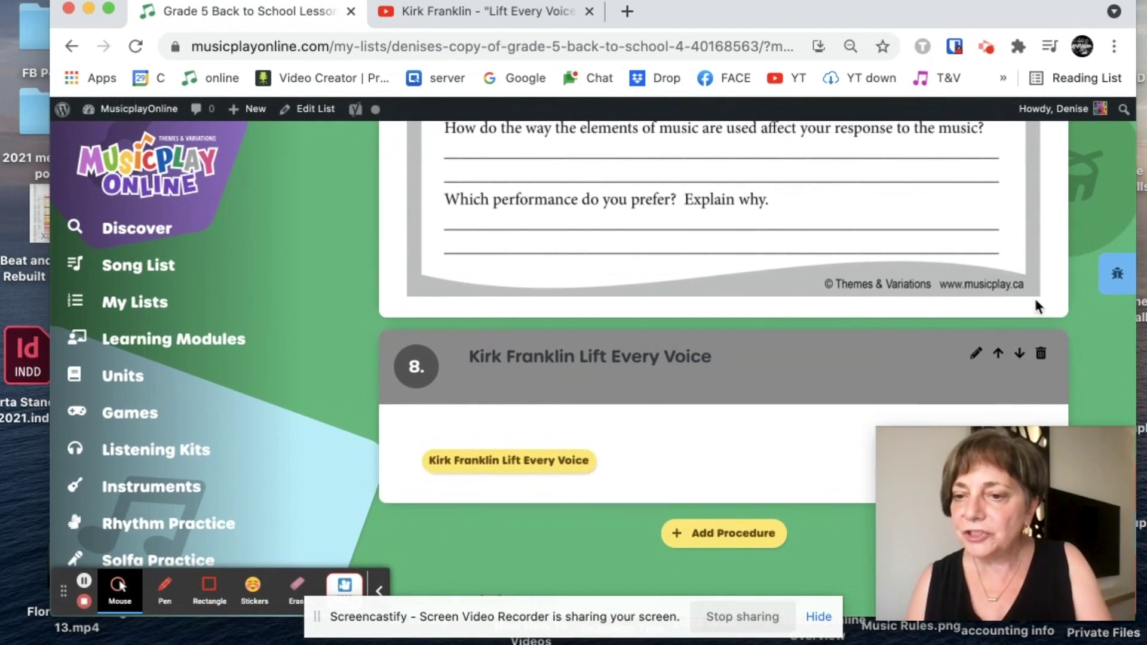
Move the Kirk Franklin Lift Every Voice step up two places and delete the old listening step
click(999, 354)
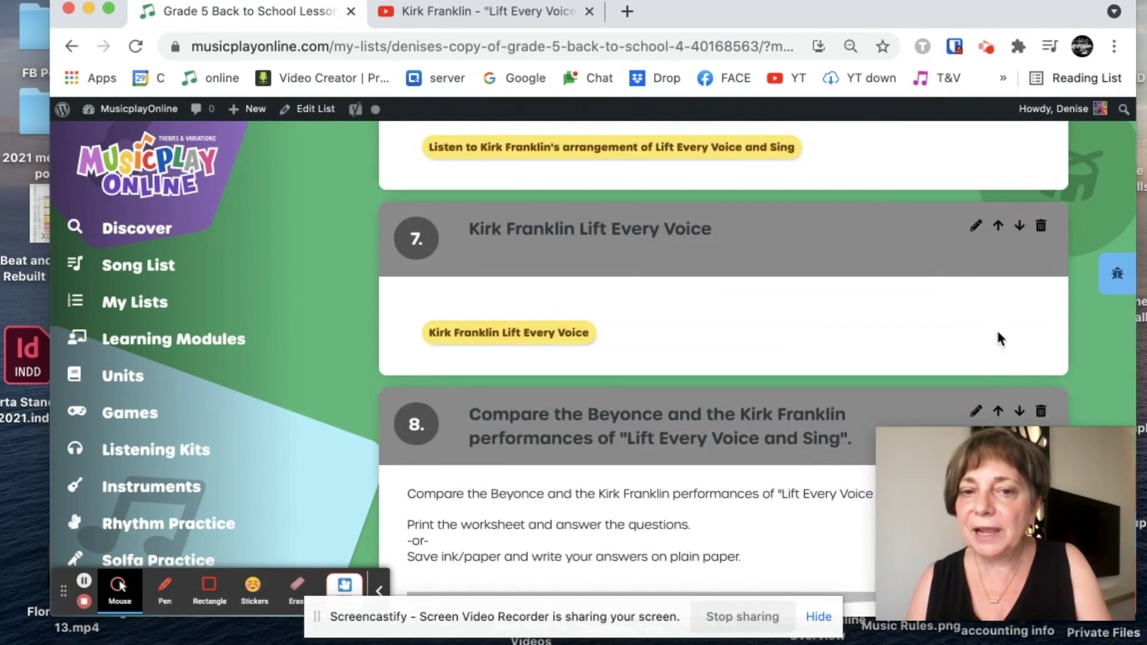
click(999, 234)
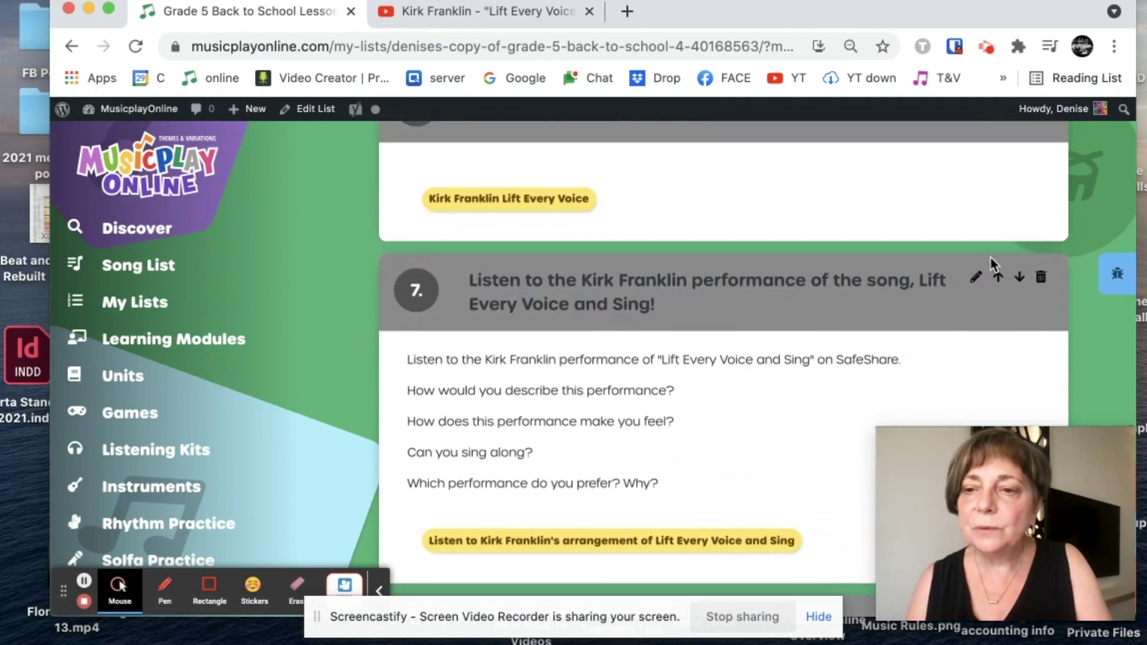
click(1041, 266)
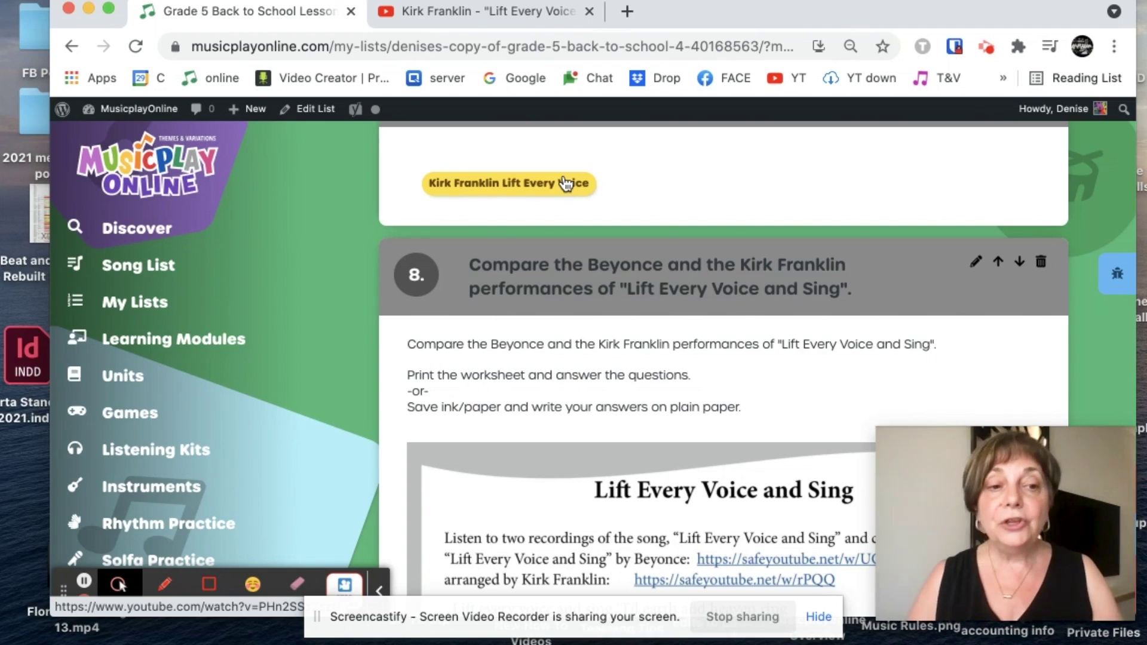
click(159, 339)
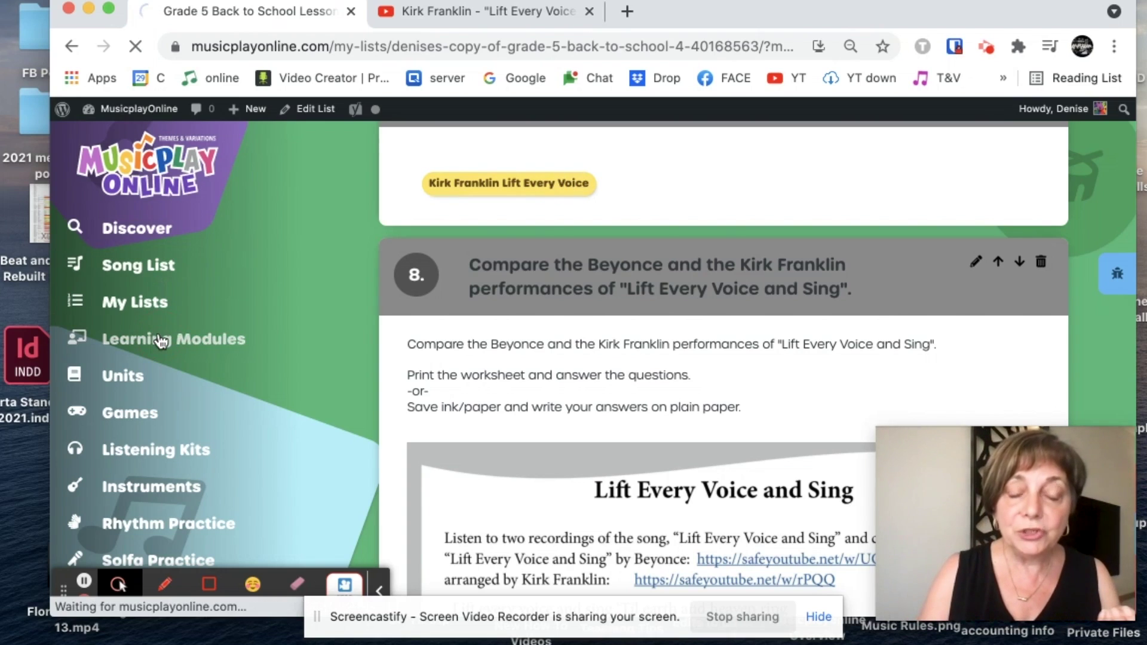
Filter modules to General, open Movement Fun Favorites PK-K-1-2-3, and copy it to My List
scroll(358, 402, down, 3)
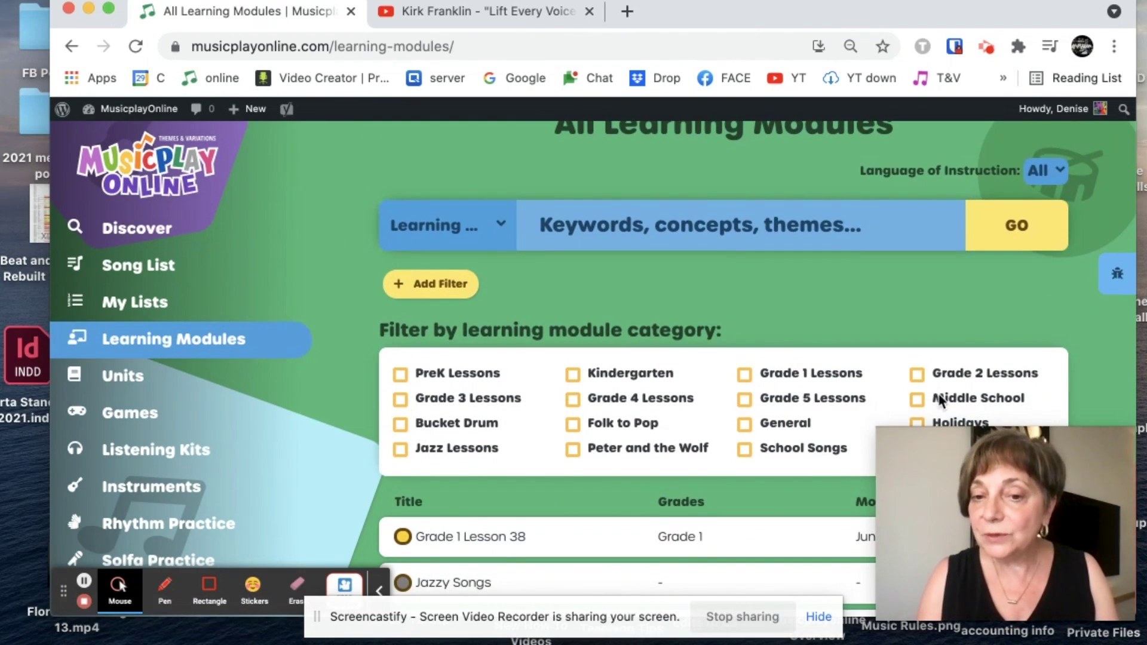
scroll(940, 400, down, 2)
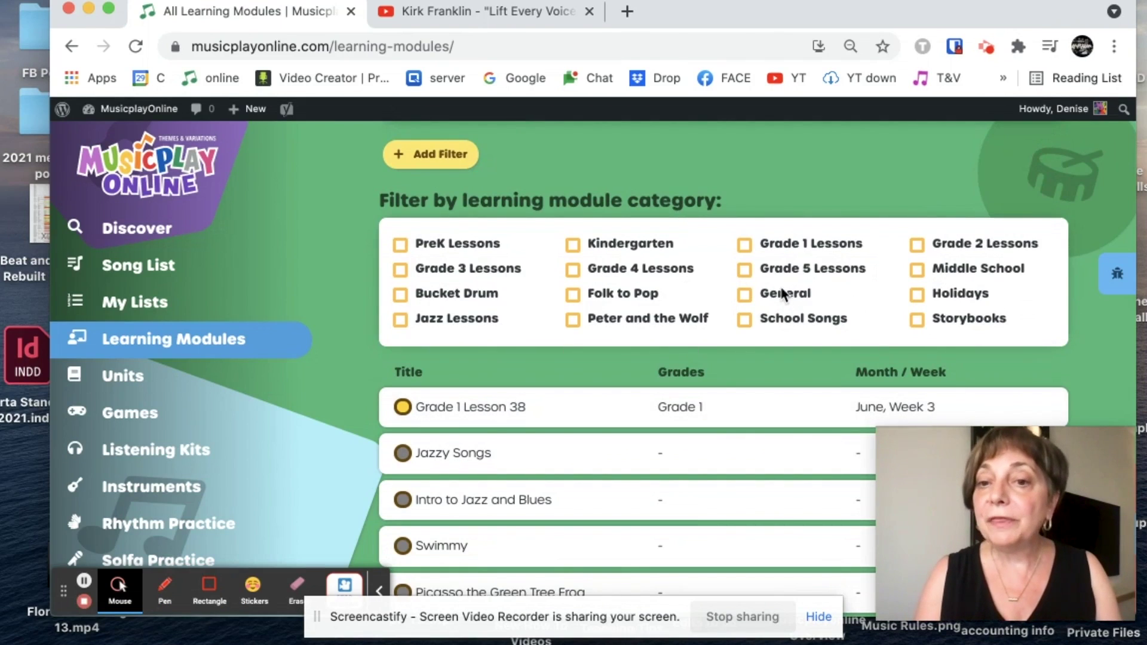
click(745, 292)
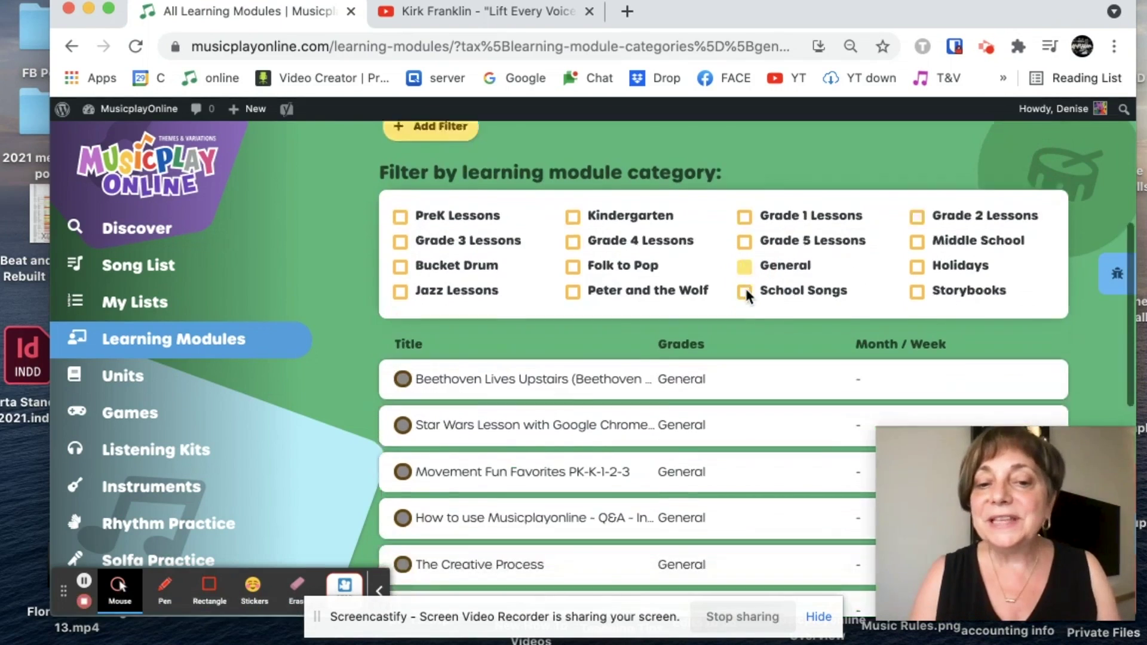
scroll(745, 292, down, 3)
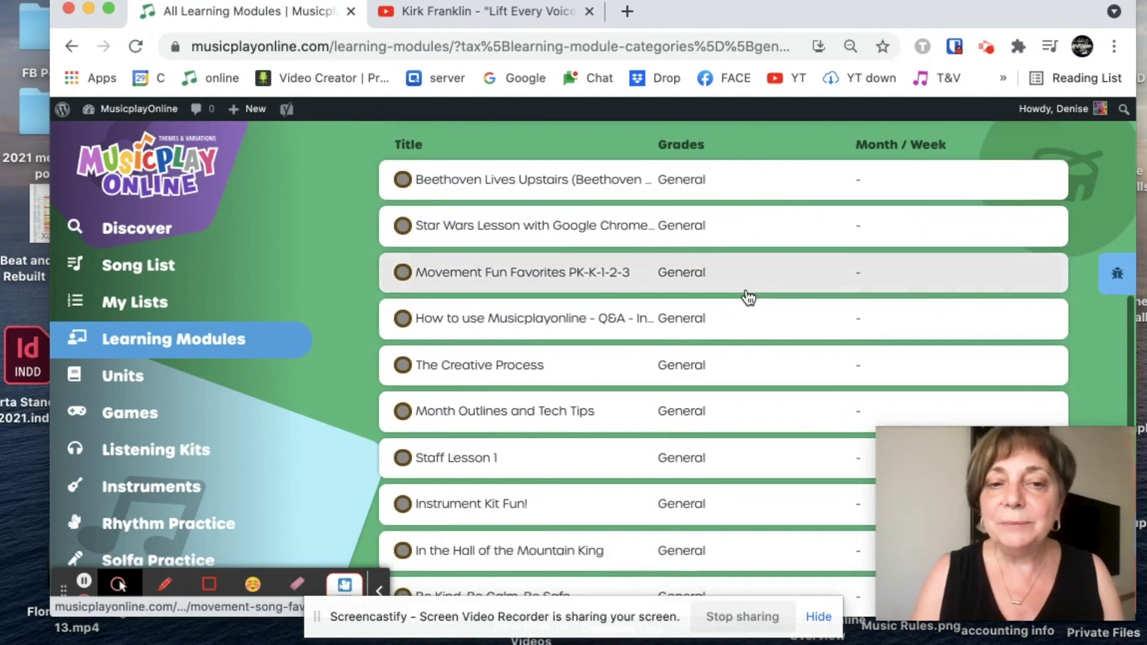
click(608, 273)
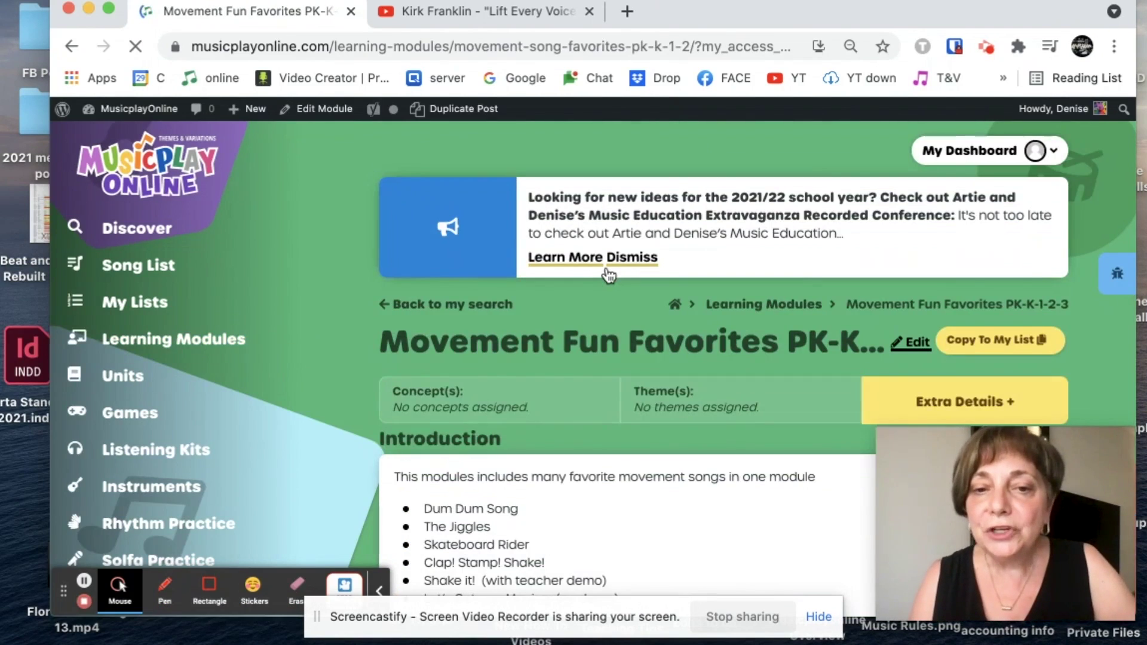
click(608, 273)
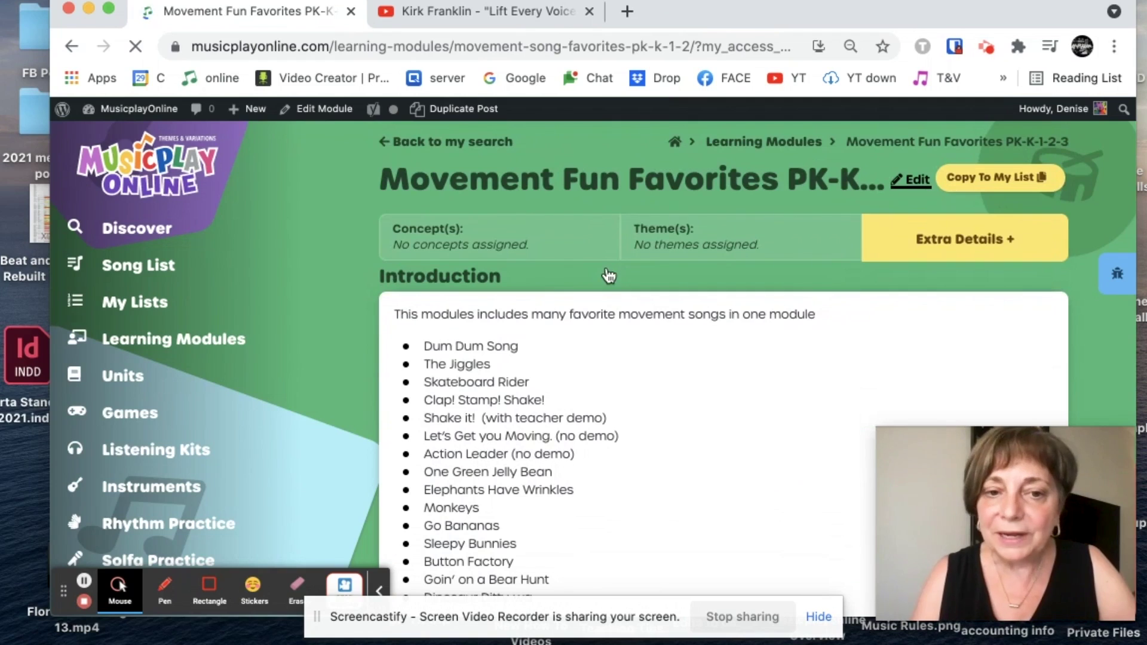
click(997, 181)
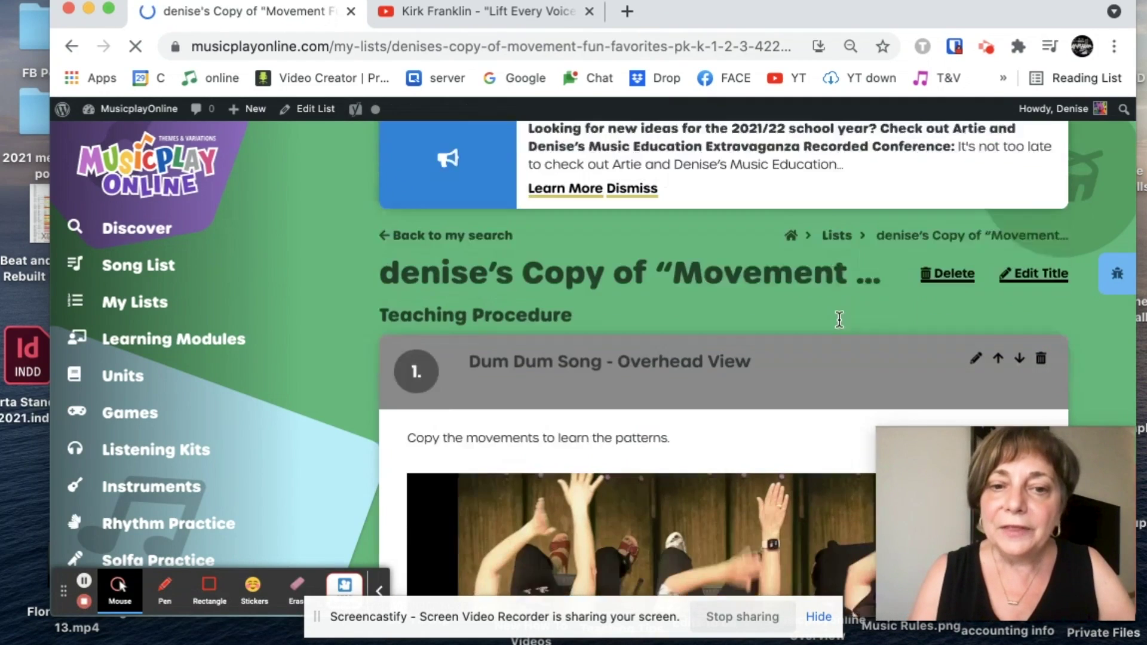
Retitle the copy 'Movement Fun Favorites PK-K-1-2-3', removing the 'Copy of' prefix and trailing quote
scroll(839, 323, down, 3)
scroll(840, 325, down, 1)
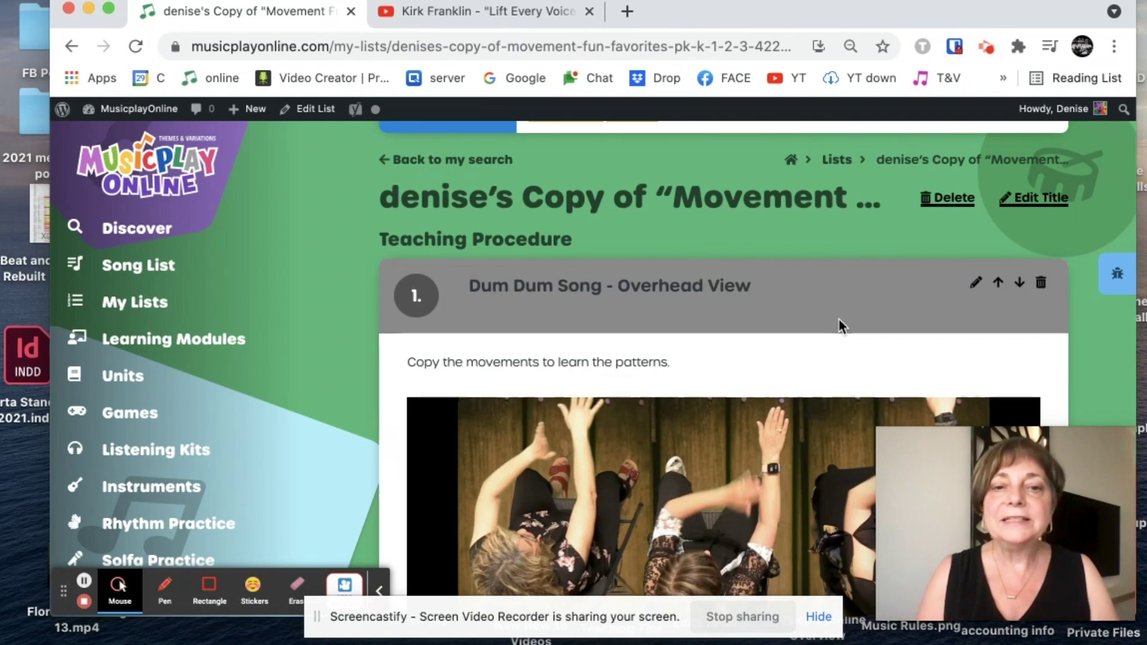
click(1045, 198)
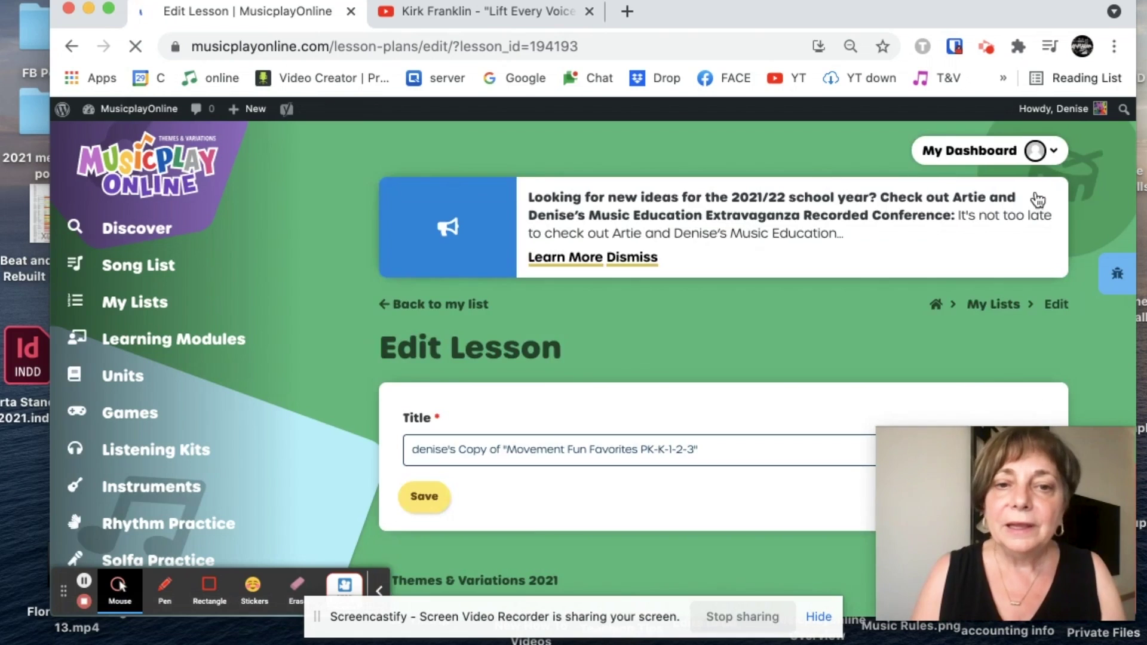
drag(506, 445, 379, 440)
key(BackSpace)
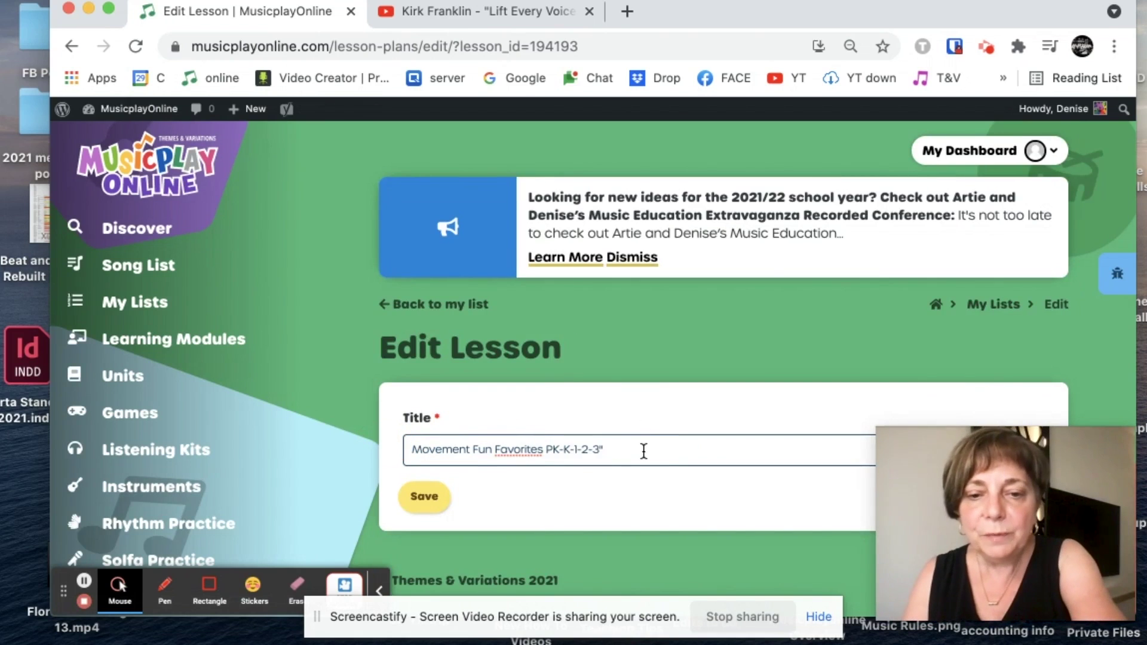
click(643, 451)
key(BackSpace)
click(425, 505)
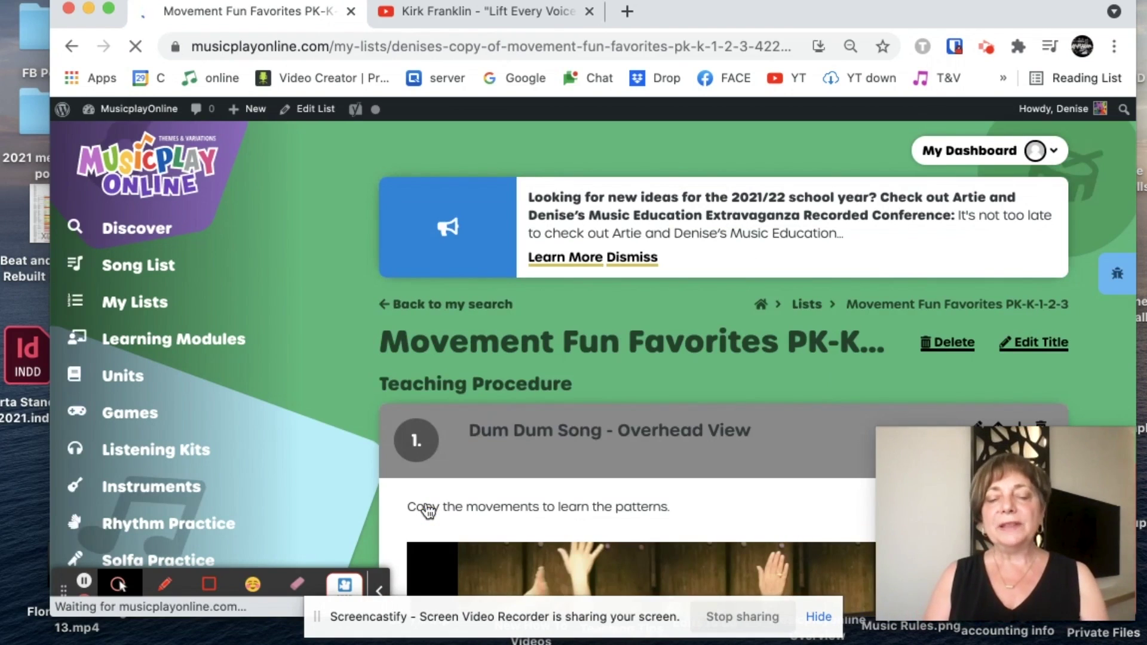
Open the Grade 5 Back to School Lesson 1 list from My Lists
click(147, 303)
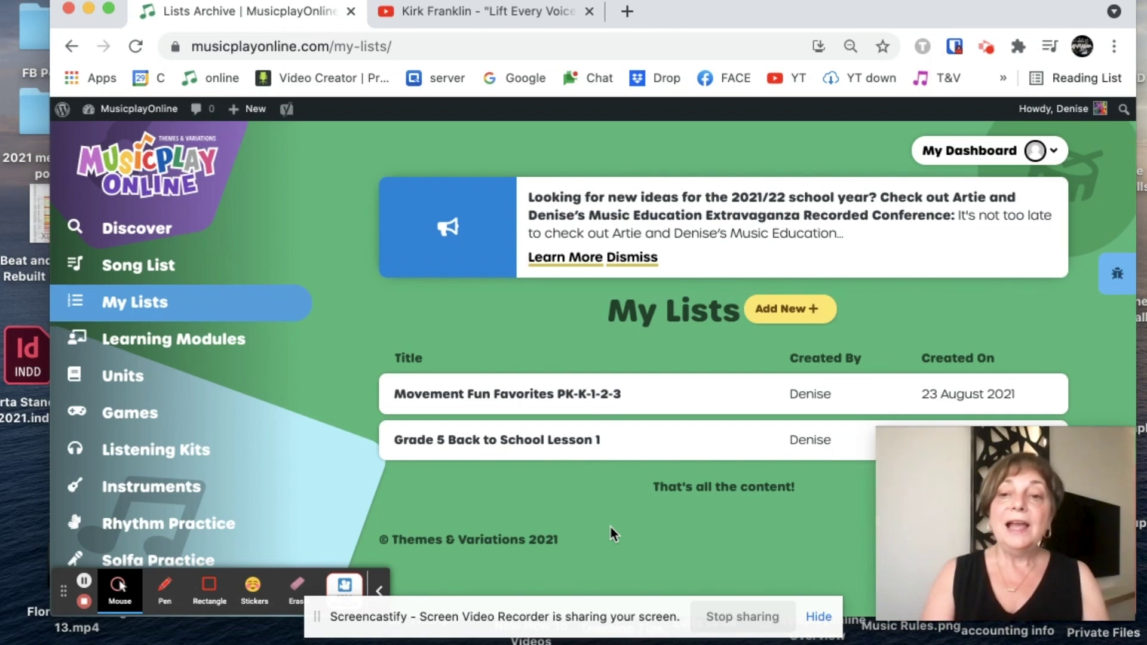
click(591, 441)
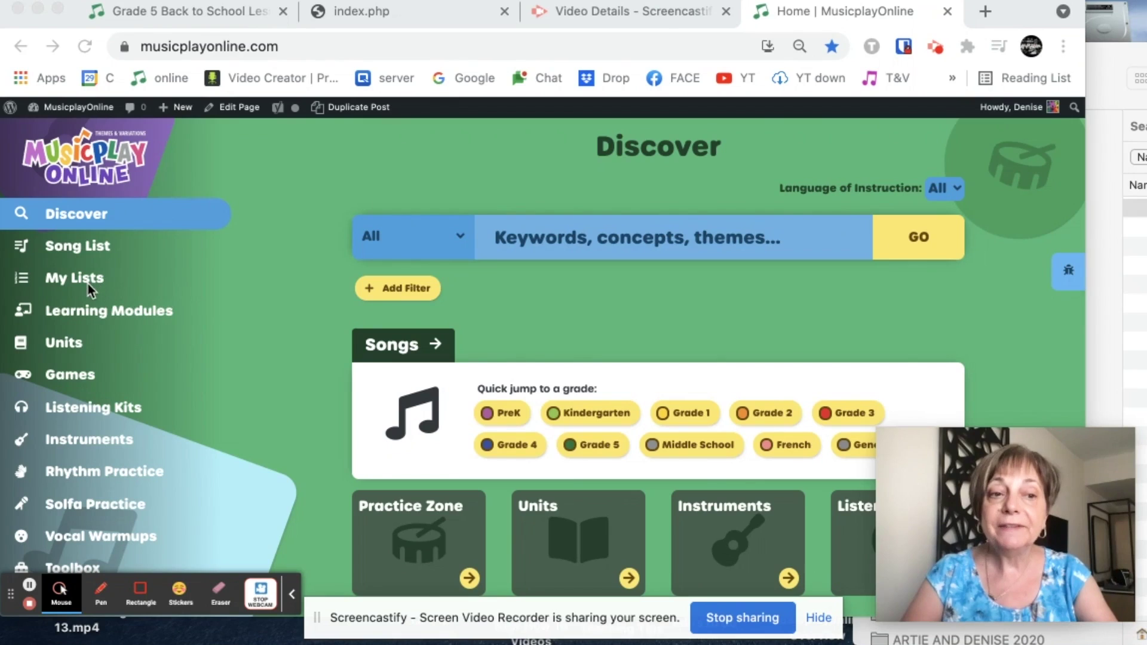
Open a blank new-procedure form at the bottom of Grade 5 Back to School Lesson 1
click(114, 287)
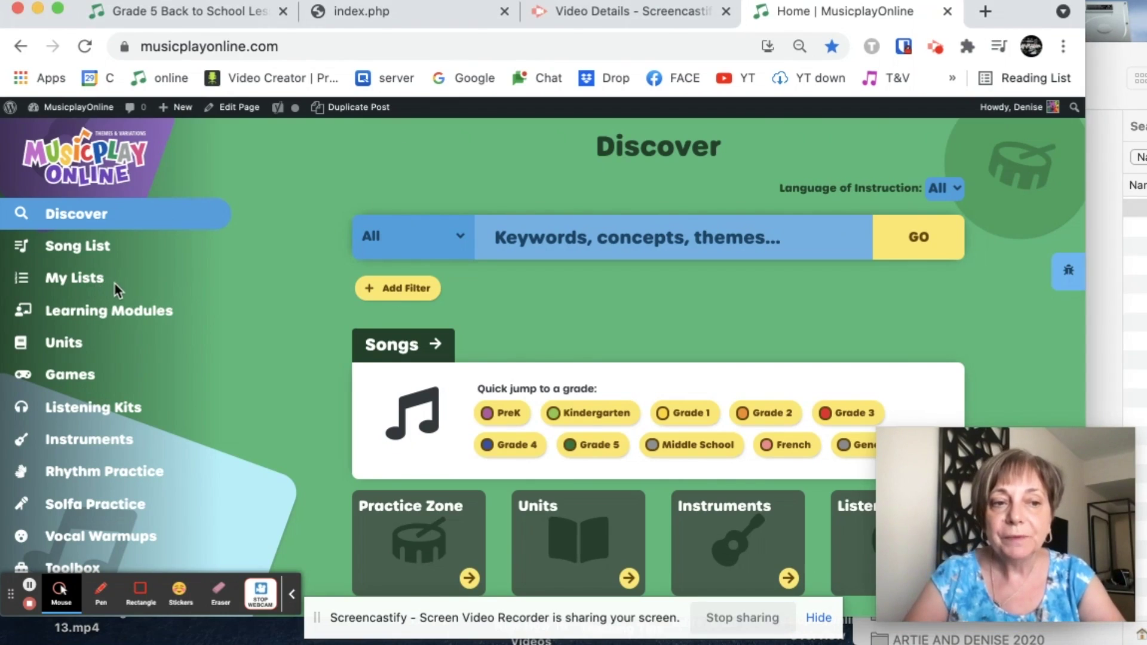
click(87, 283)
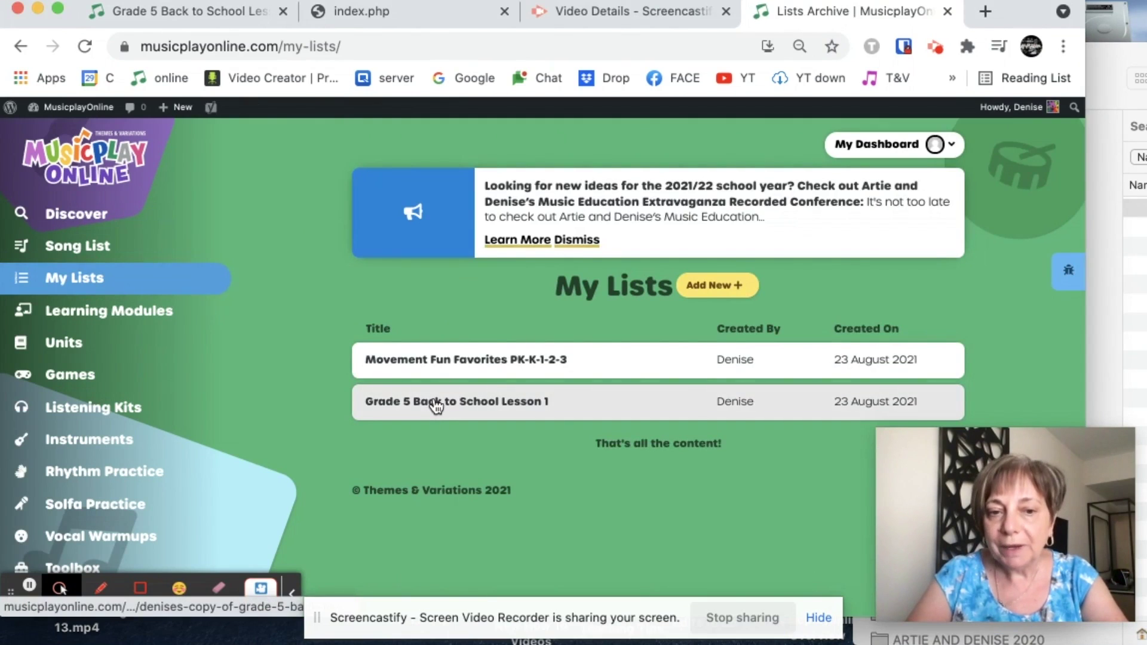
click(435, 405)
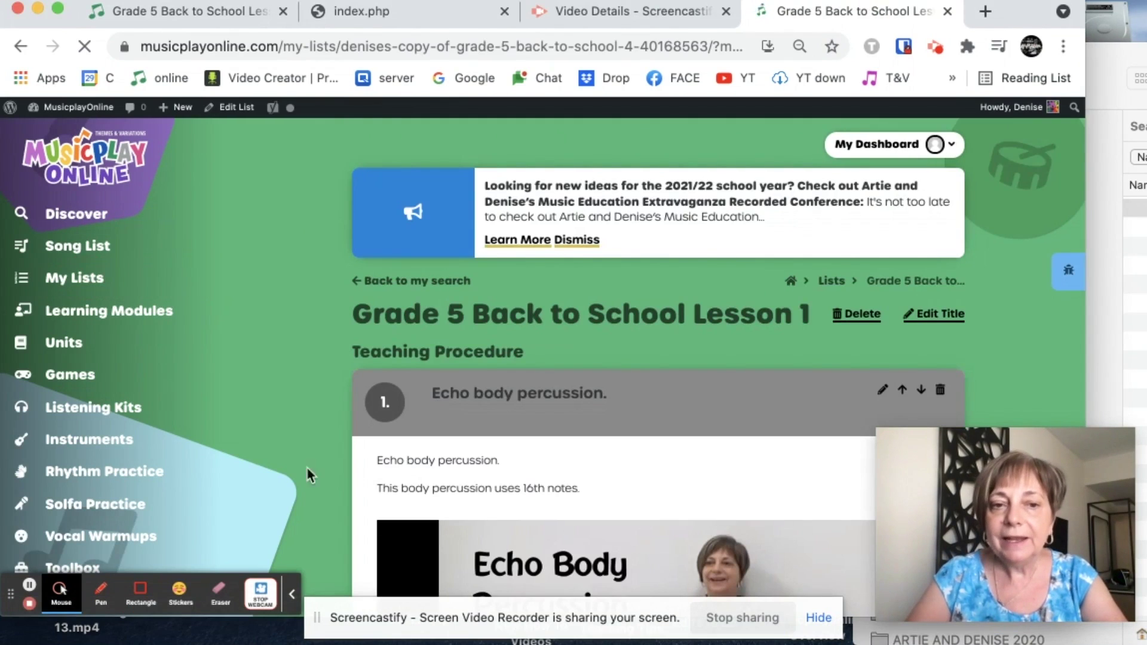
scroll(284, 485, down, 20)
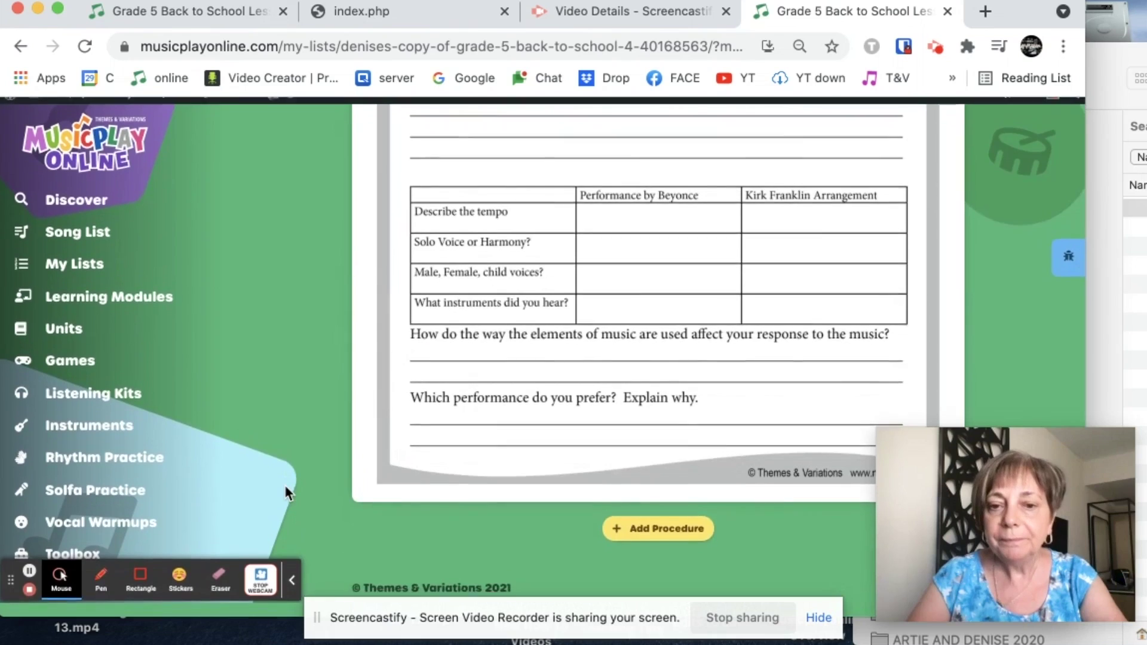
click(648, 543)
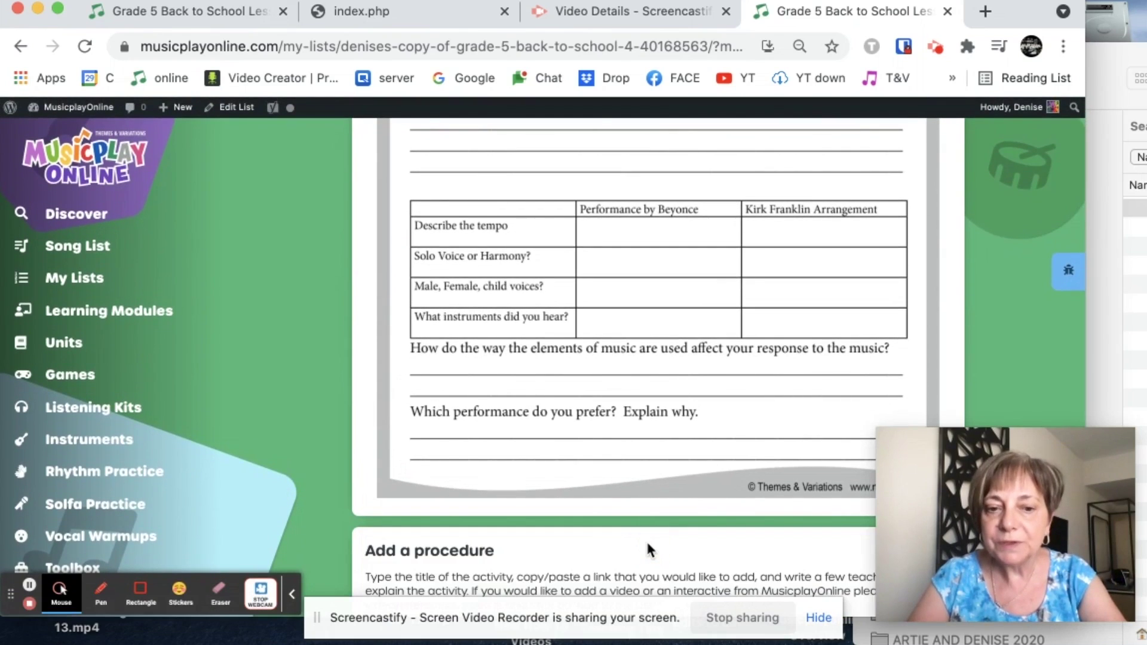
scroll(646, 540, down, 5)
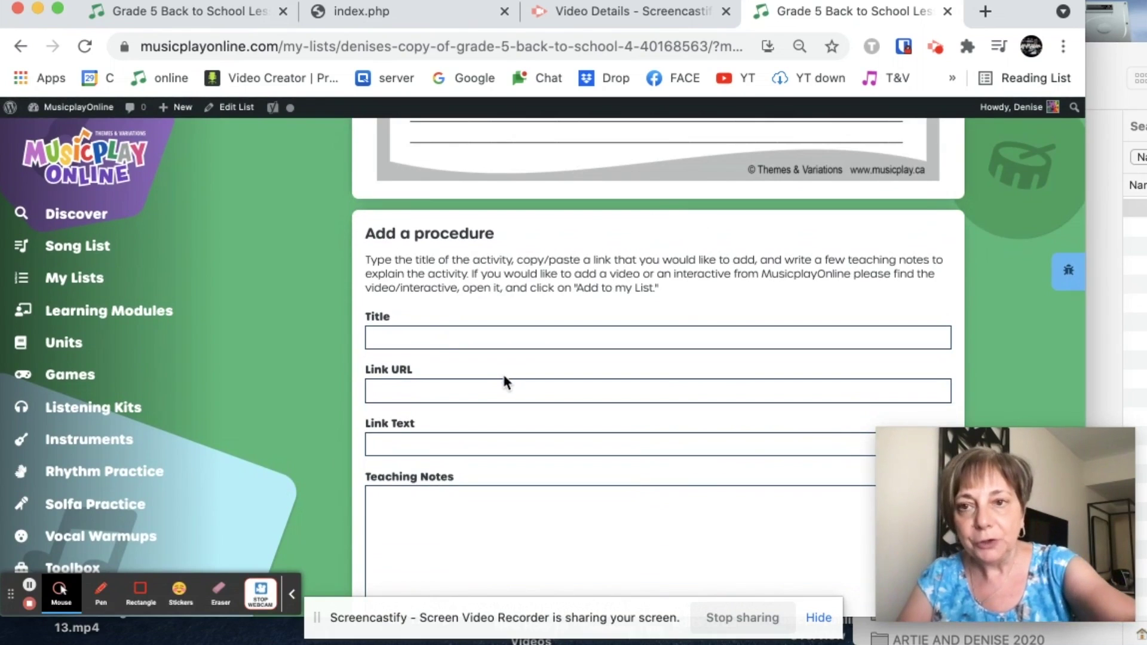
click(998, 8)
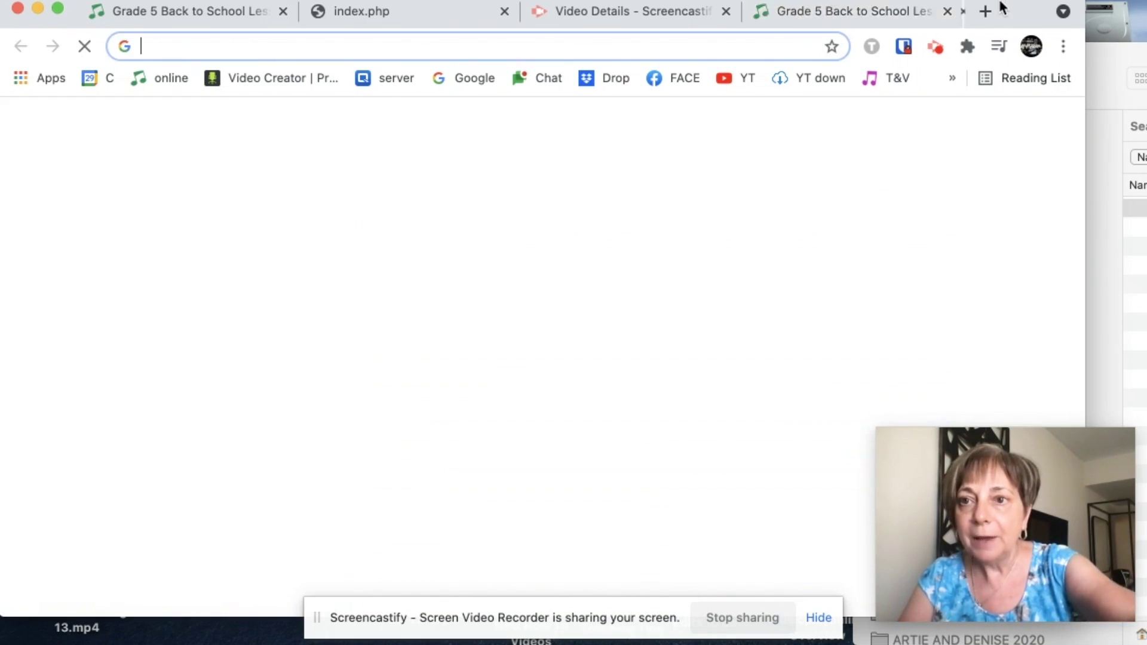
Open the Back to School unit's Music Room Rules Poster PDF and select its web address
click(175, 77)
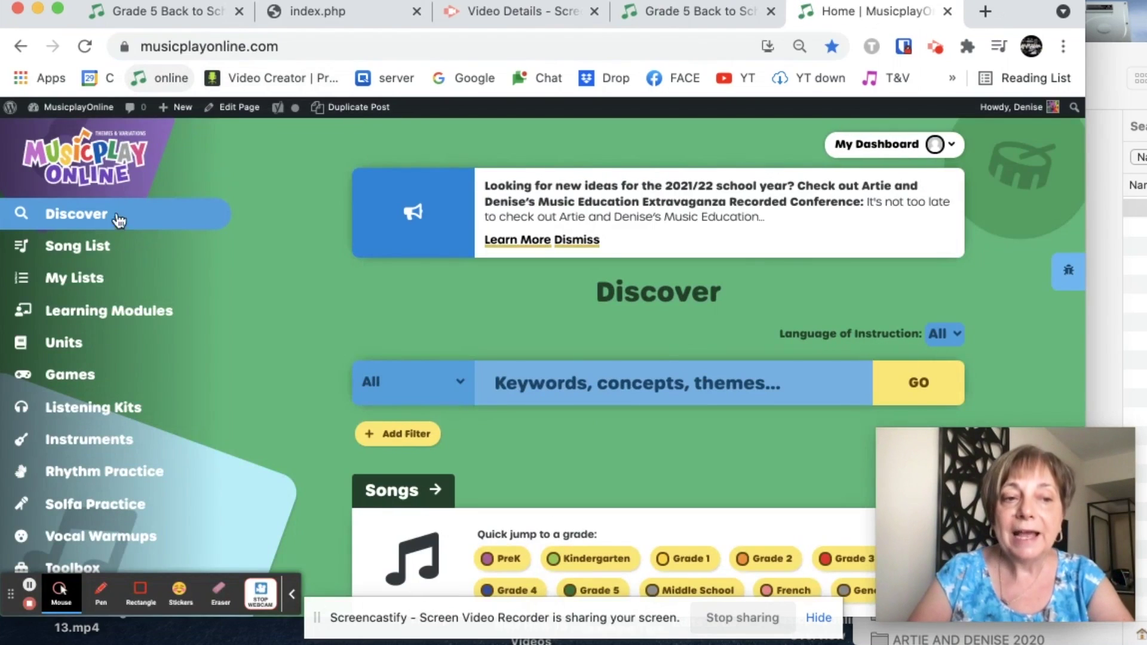
click(64, 343)
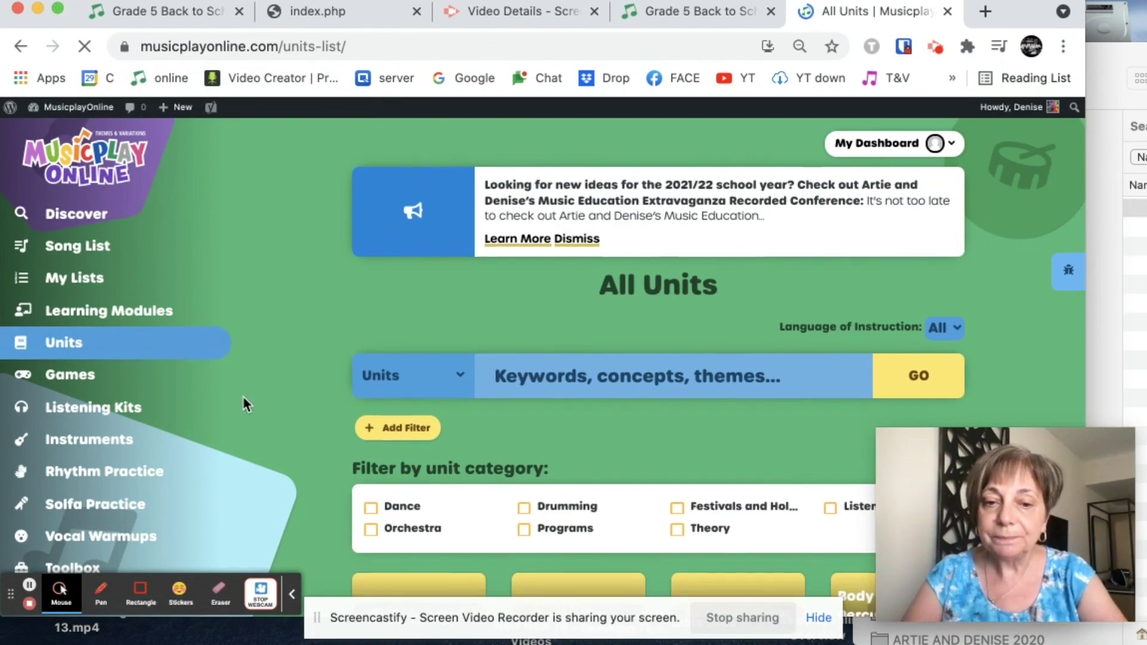
scroll(247, 402, down, 3)
click(575, 471)
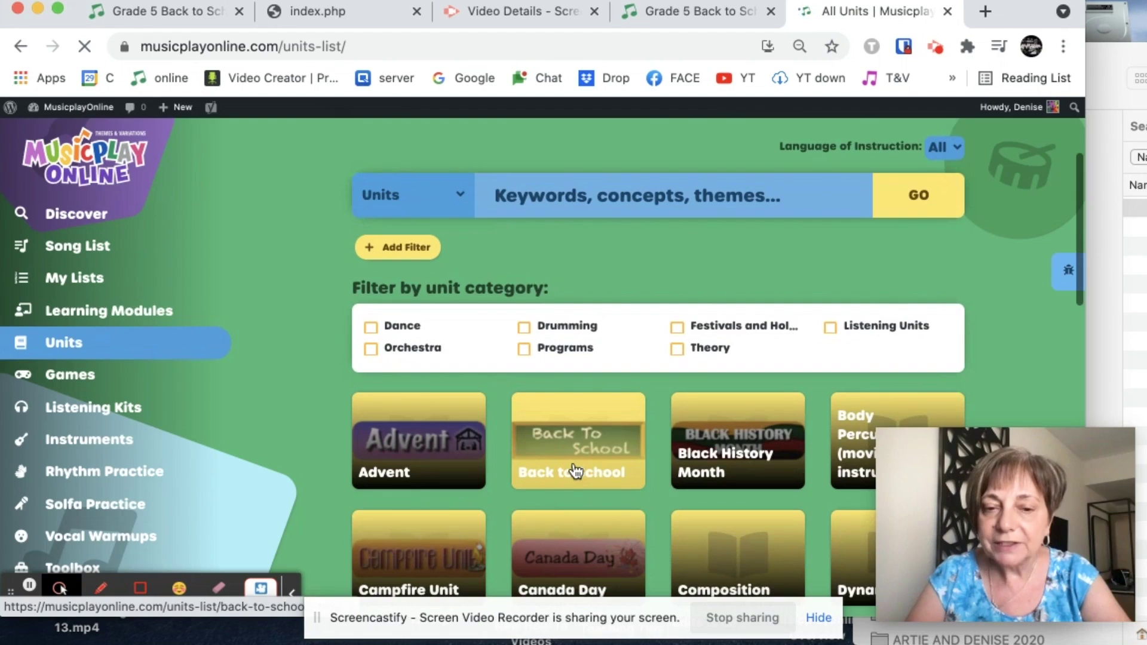
scroll(576, 471, down, 10)
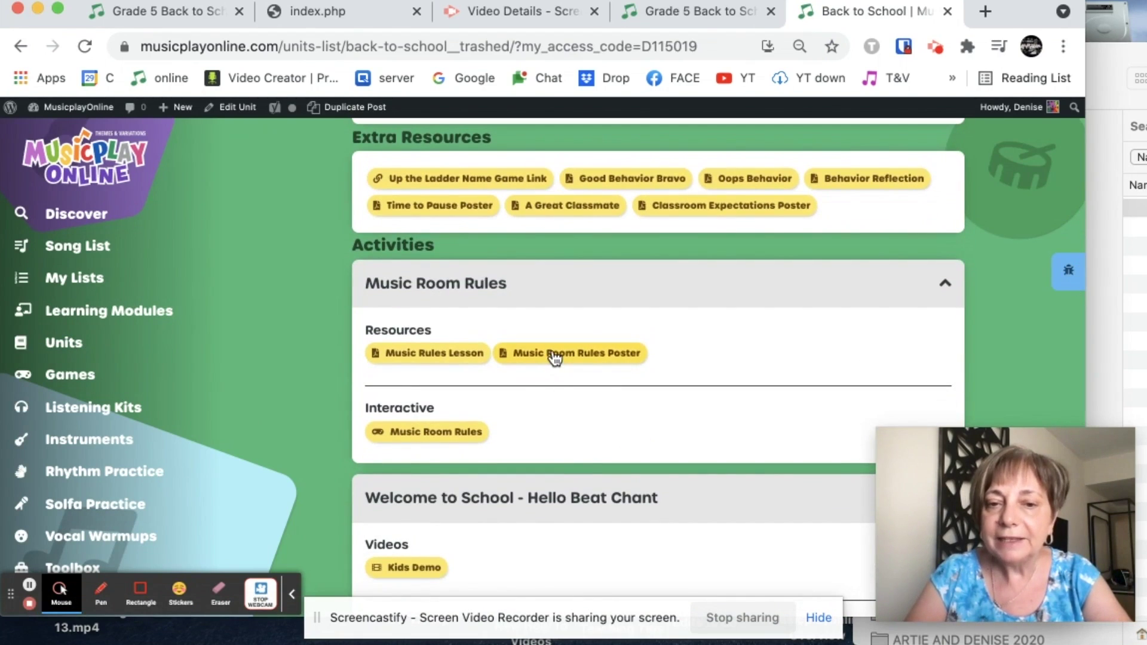
click(554, 356)
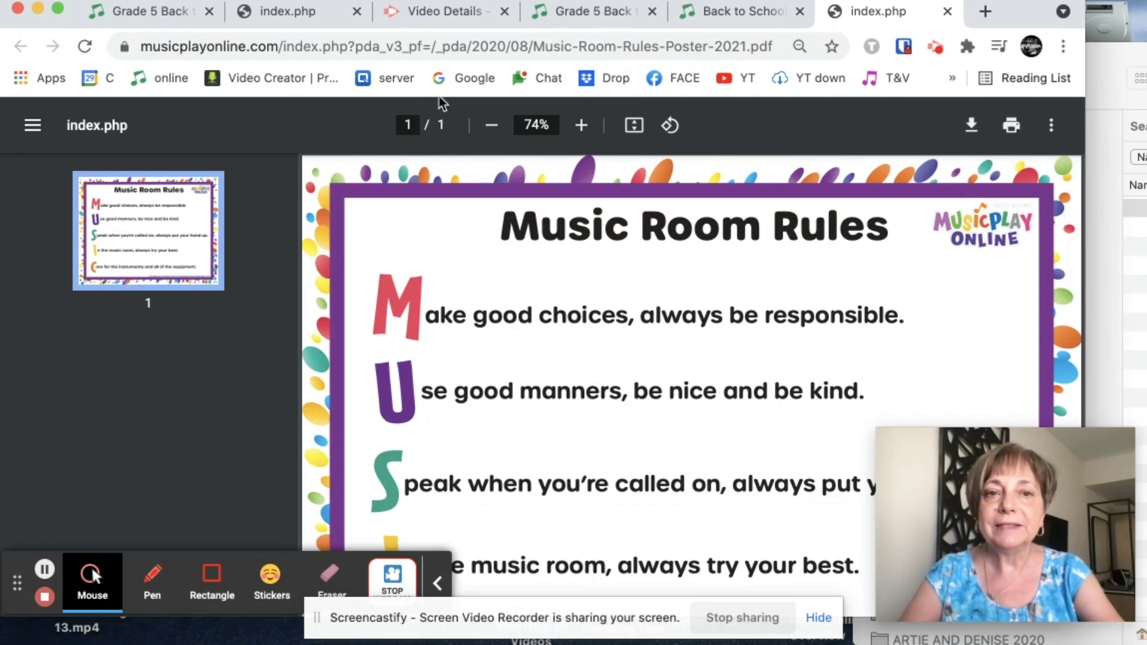
click(441, 48)
key(super+c)
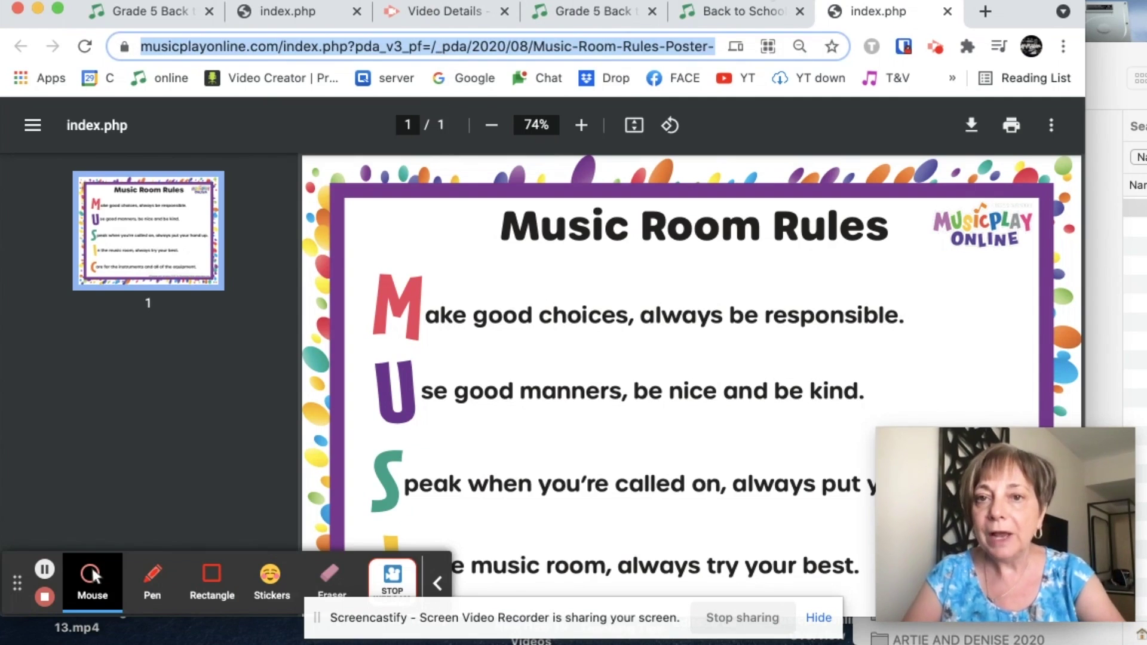
Paste the poster PDF address as the link, title it 'Music Rules Poster', and save
click(745, 13)
scroll(621, 431, down, 5)
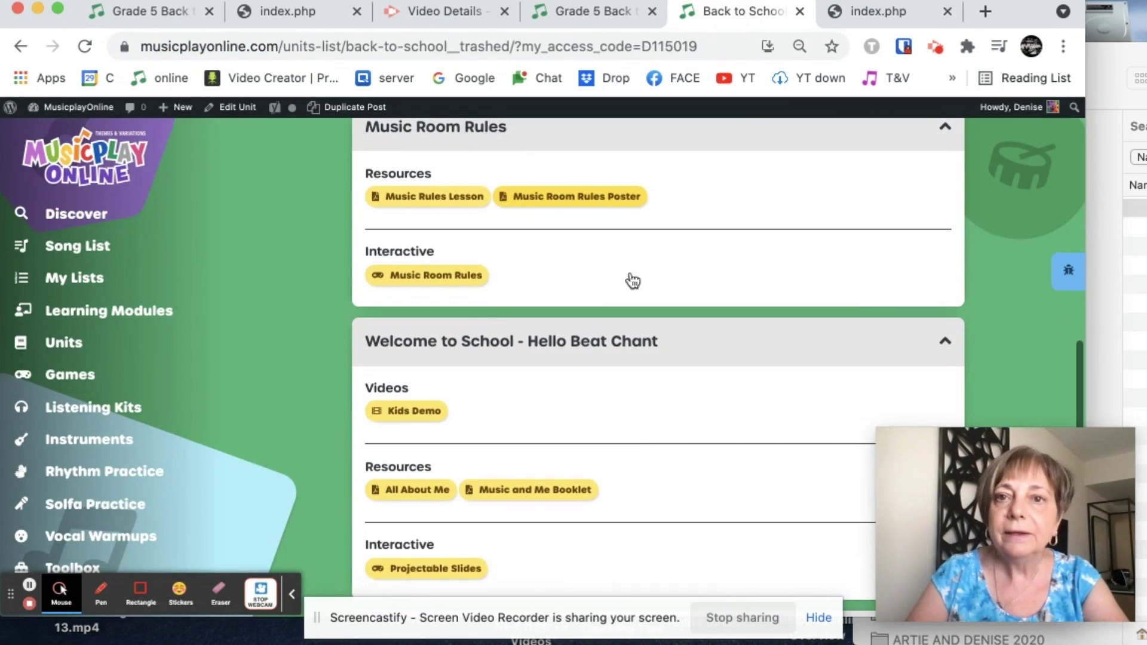
click(568, 12)
click(525, 391)
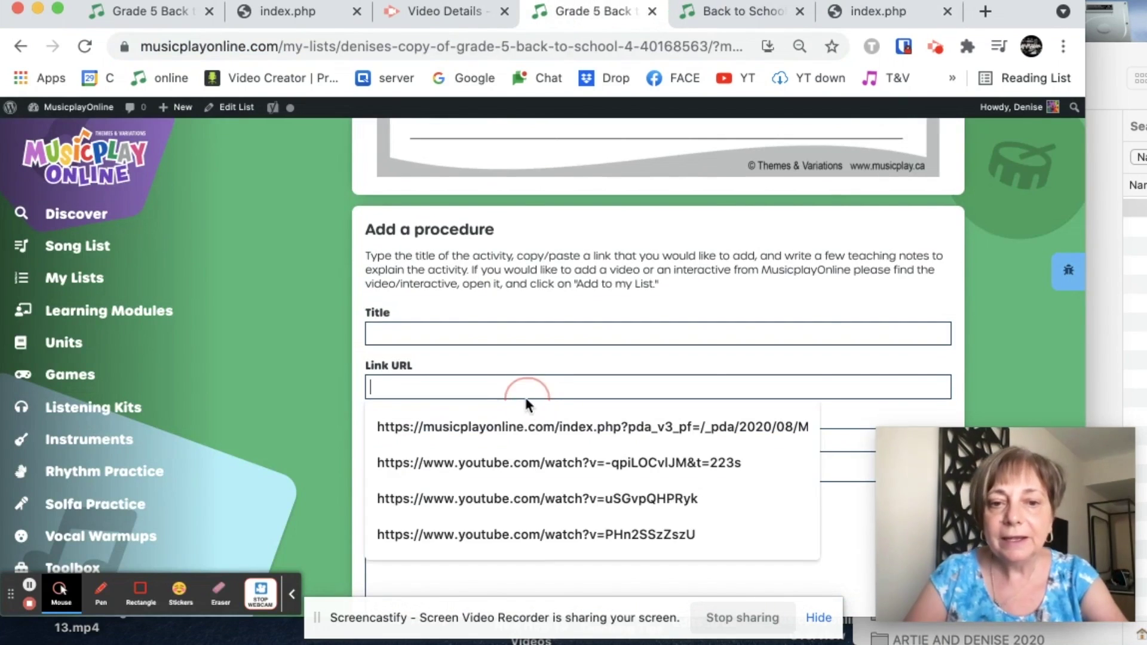
key(super+v)
click(498, 334)
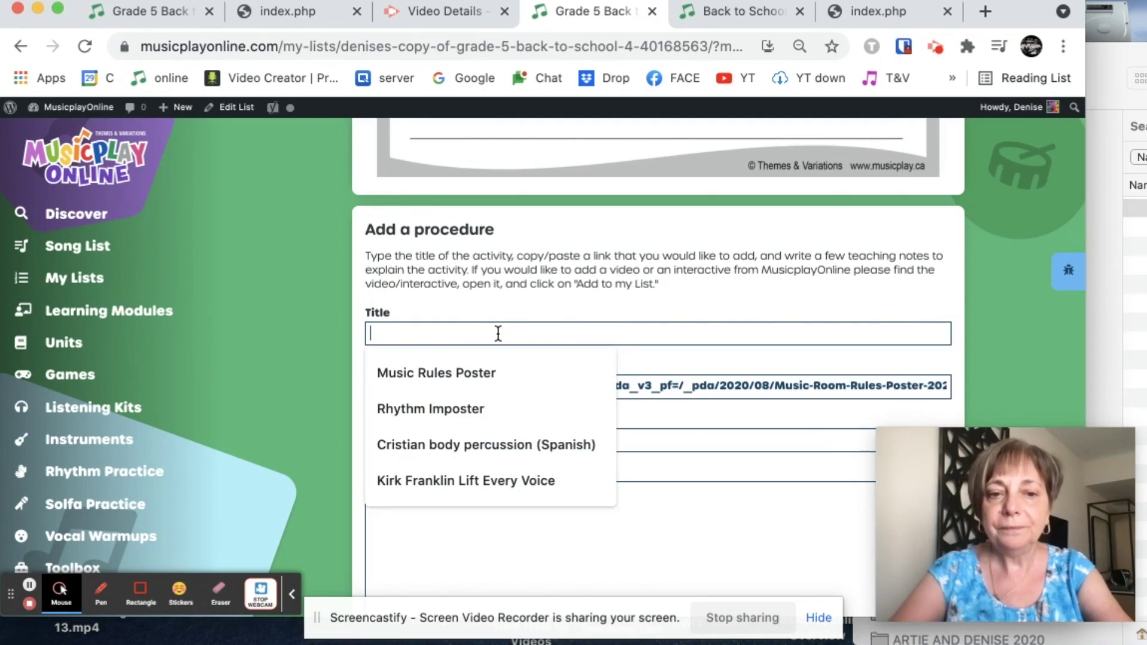
text(Music Rules Poster)
click(478, 365)
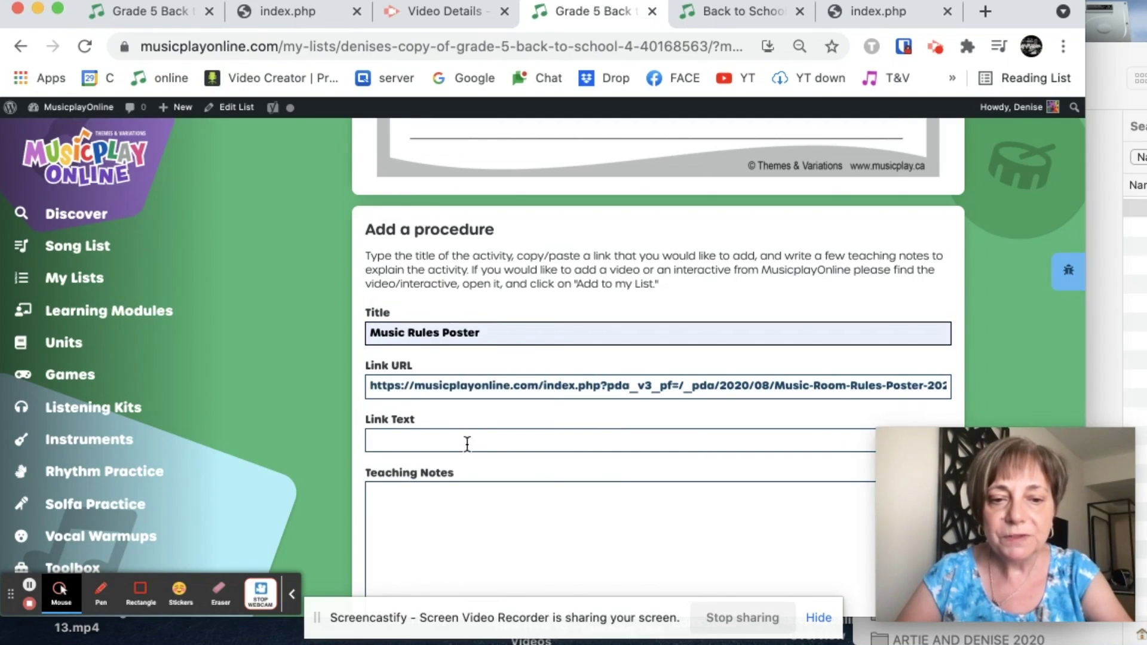
scroll(463, 454, down, 2)
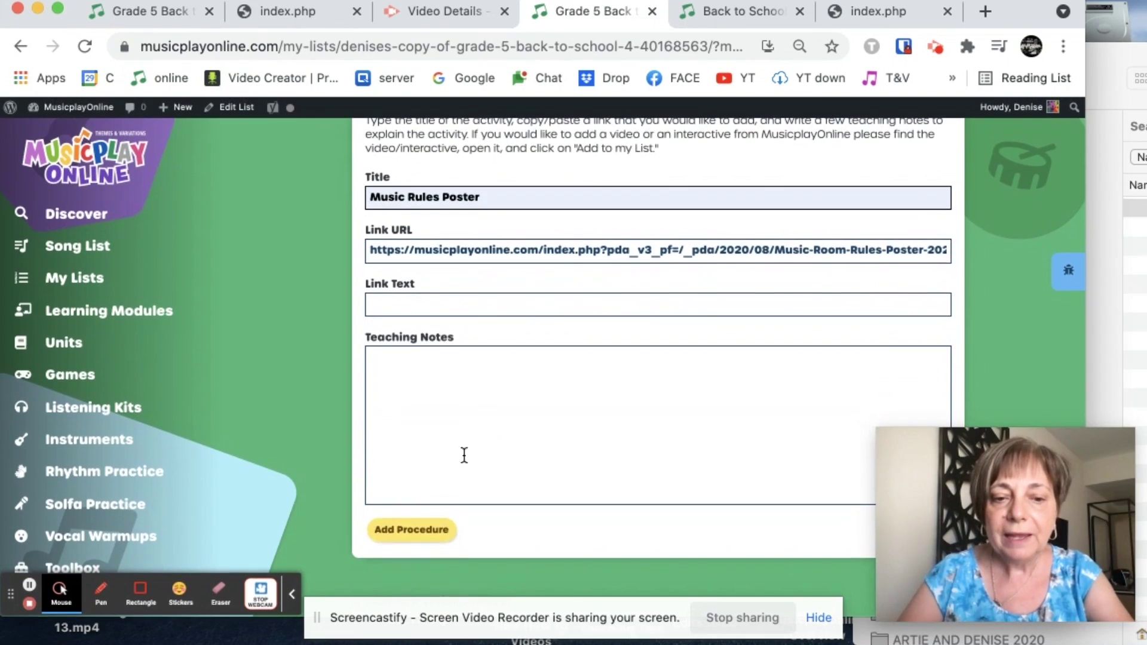
click(426, 531)
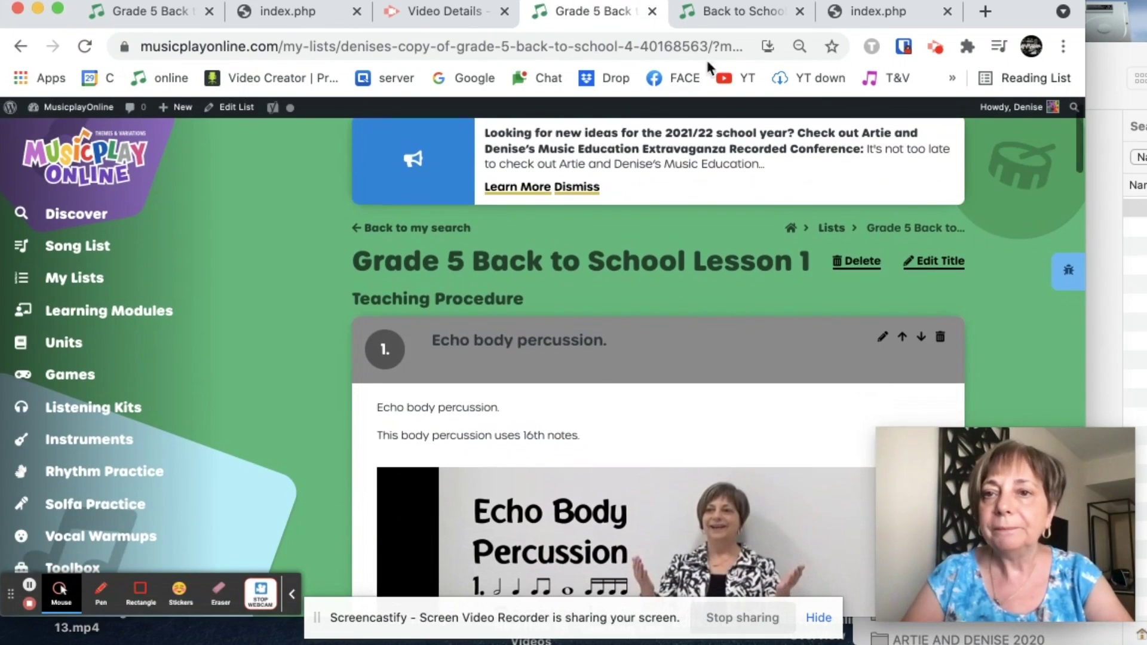
Open and close the Hello Beat Chant slides on the Back to School unit page
click(746, 11)
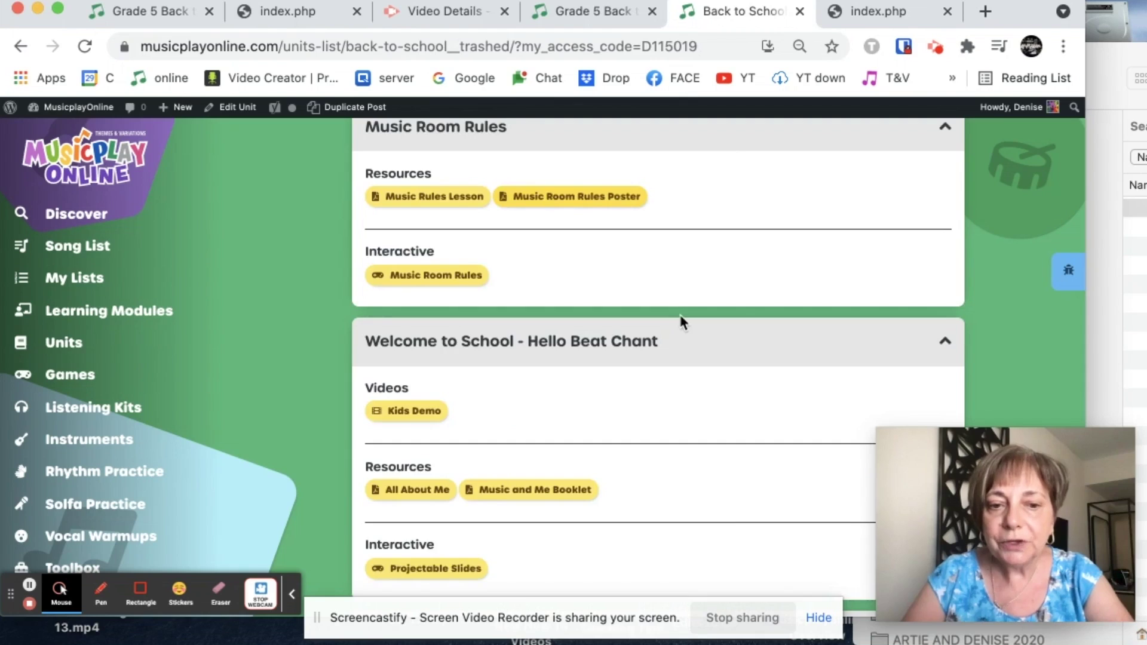
scroll(681, 322, down, 3)
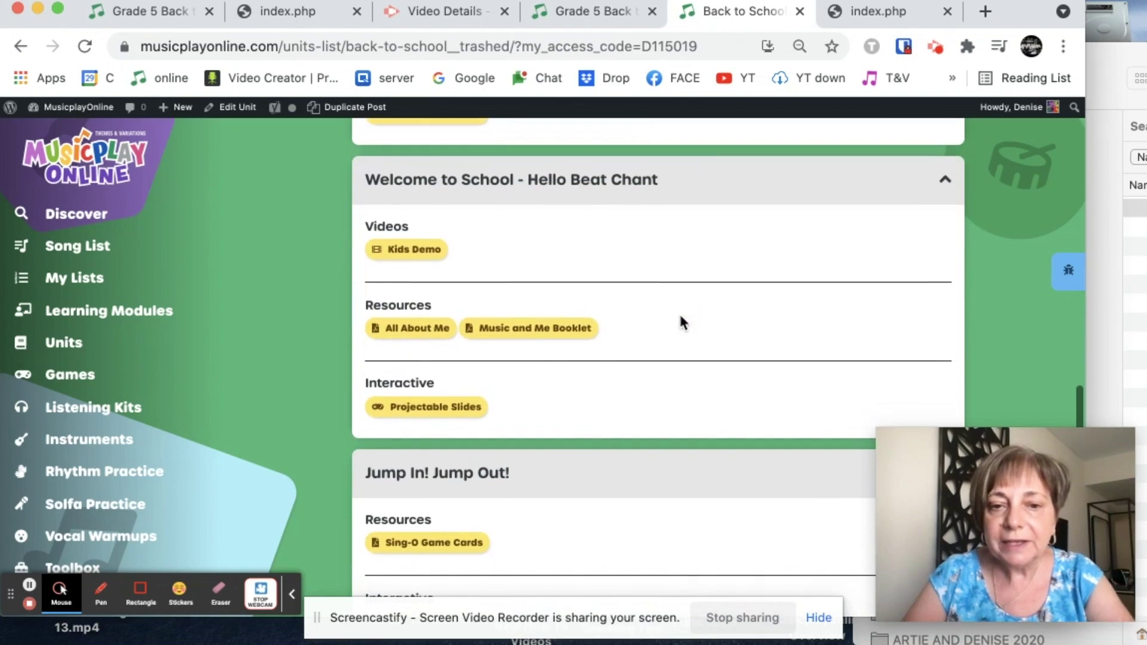
click(445, 409)
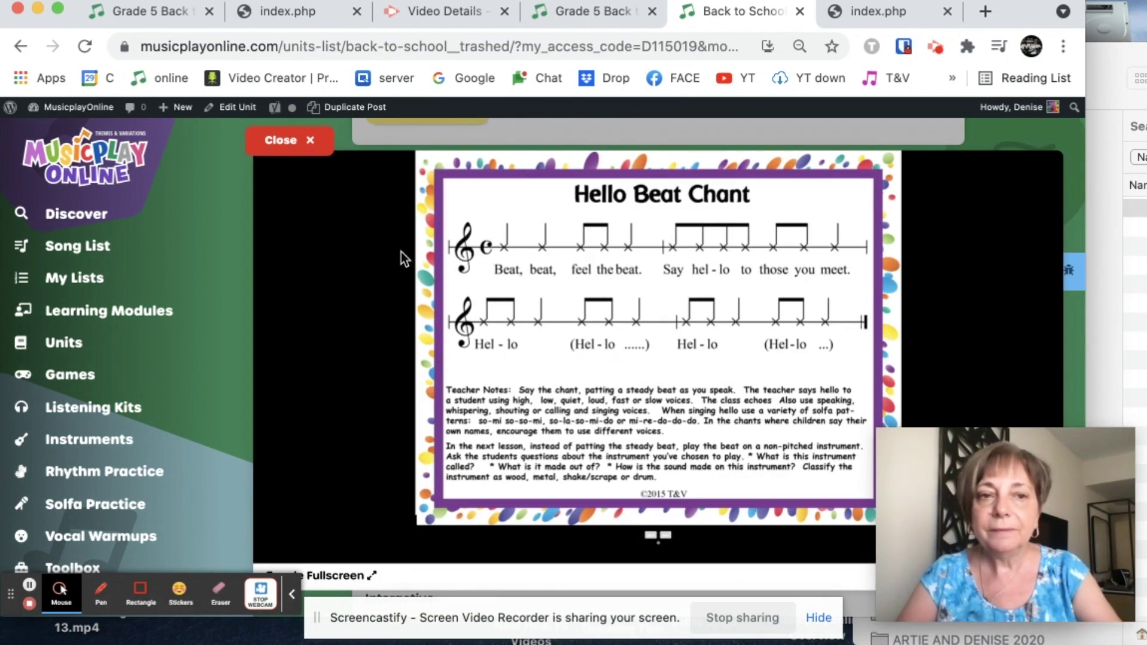
click(301, 143)
scroll(289, 445, down, 5)
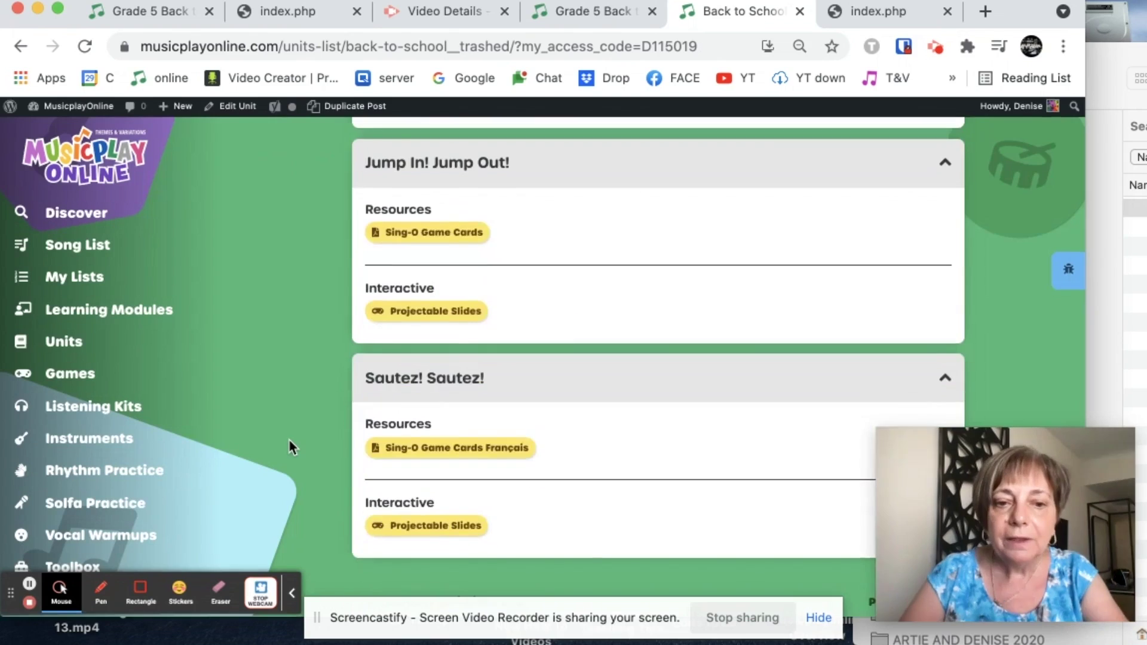
scroll(289, 441, up, 8)
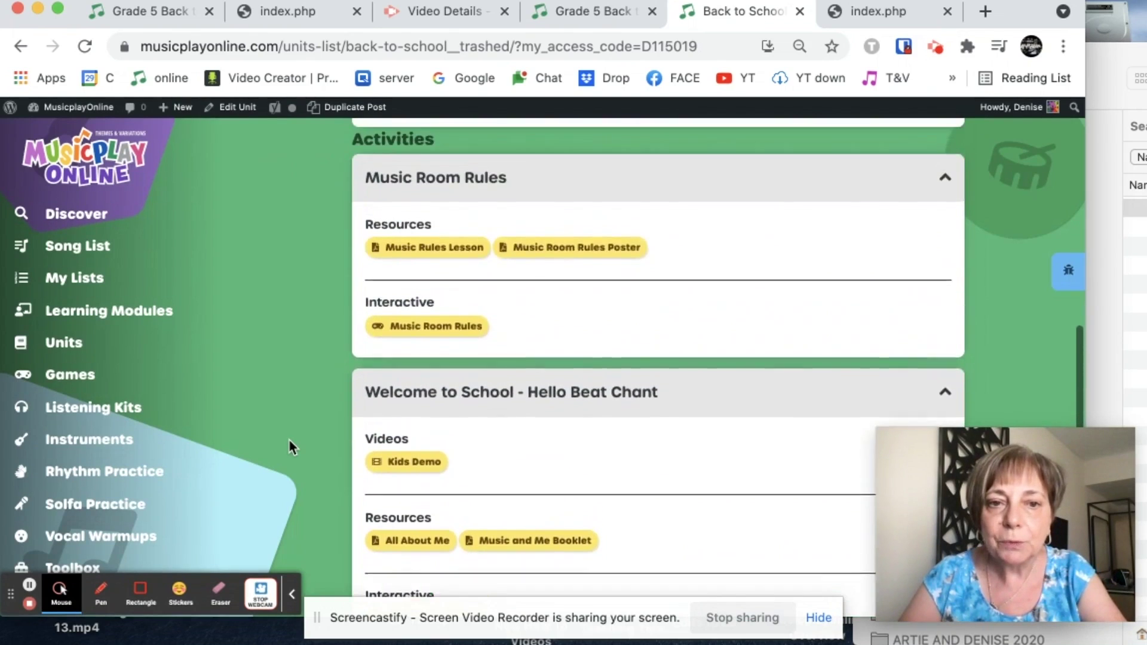
Open the Music Room Rules slides, preview them full screen, and select their web address
click(399, 427)
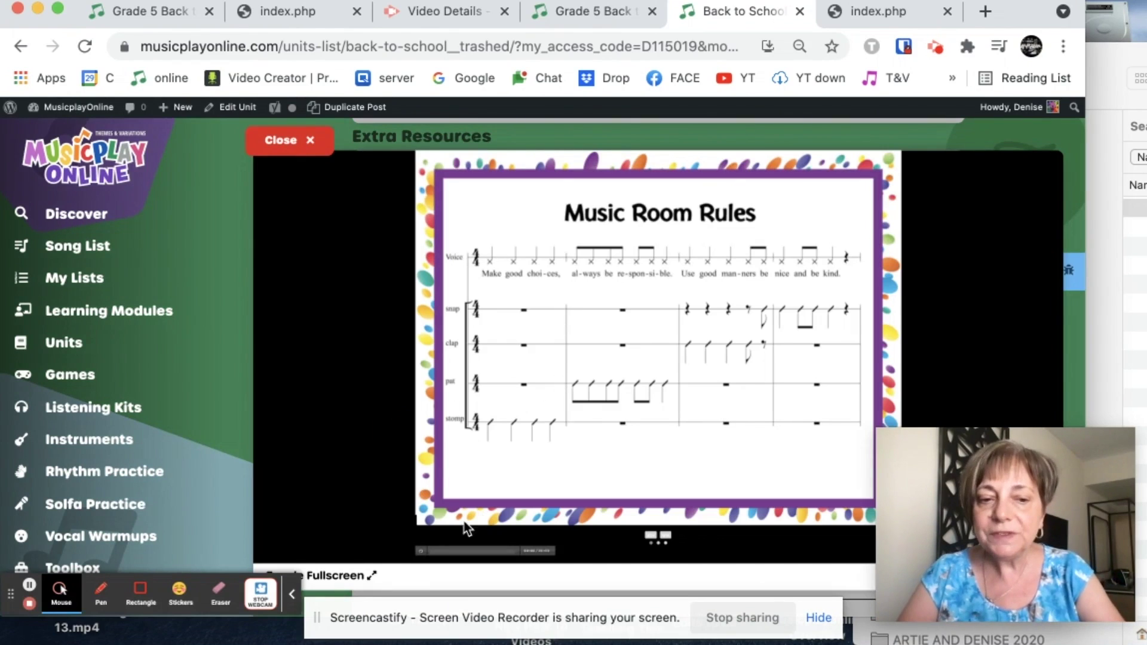
click(336, 577)
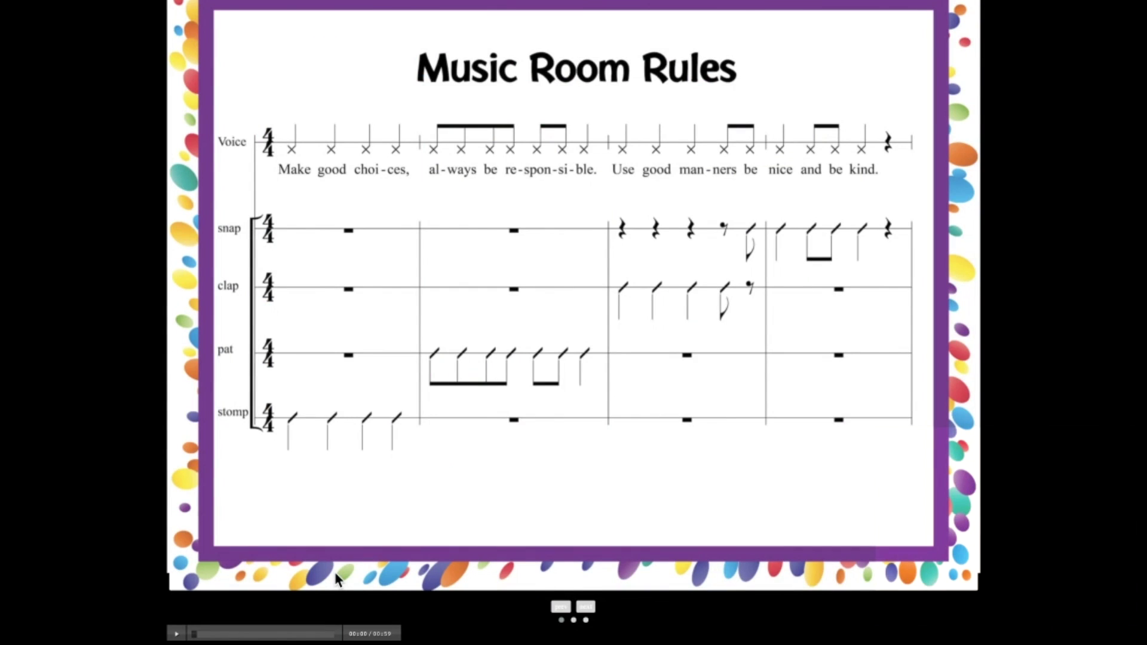
key(Escape)
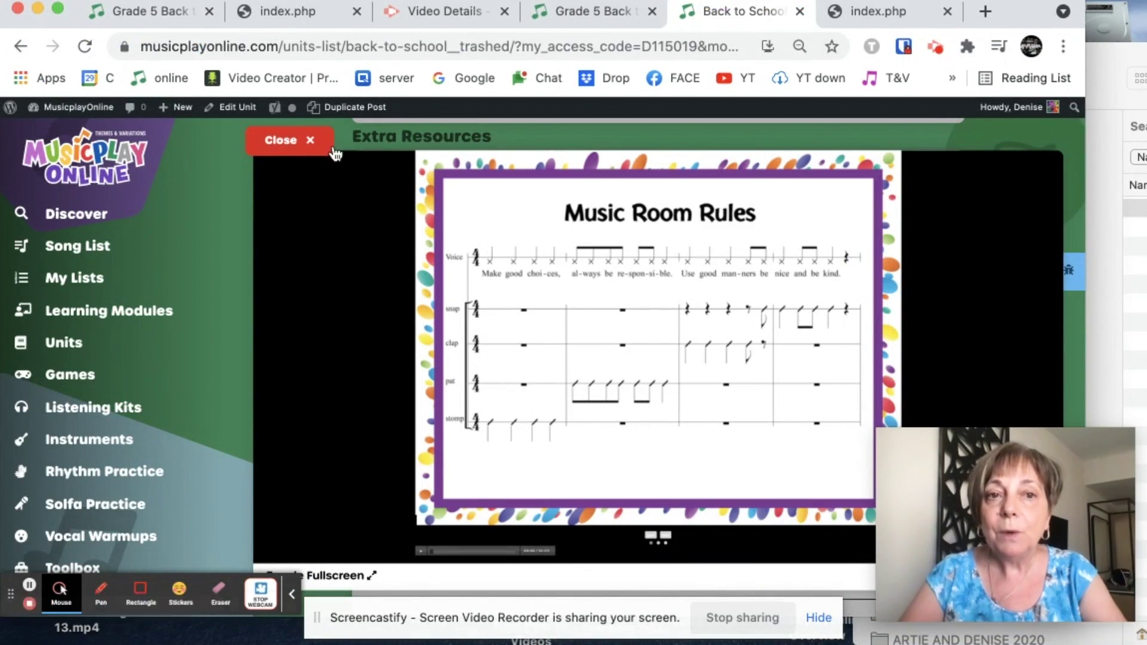
click(351, 47)
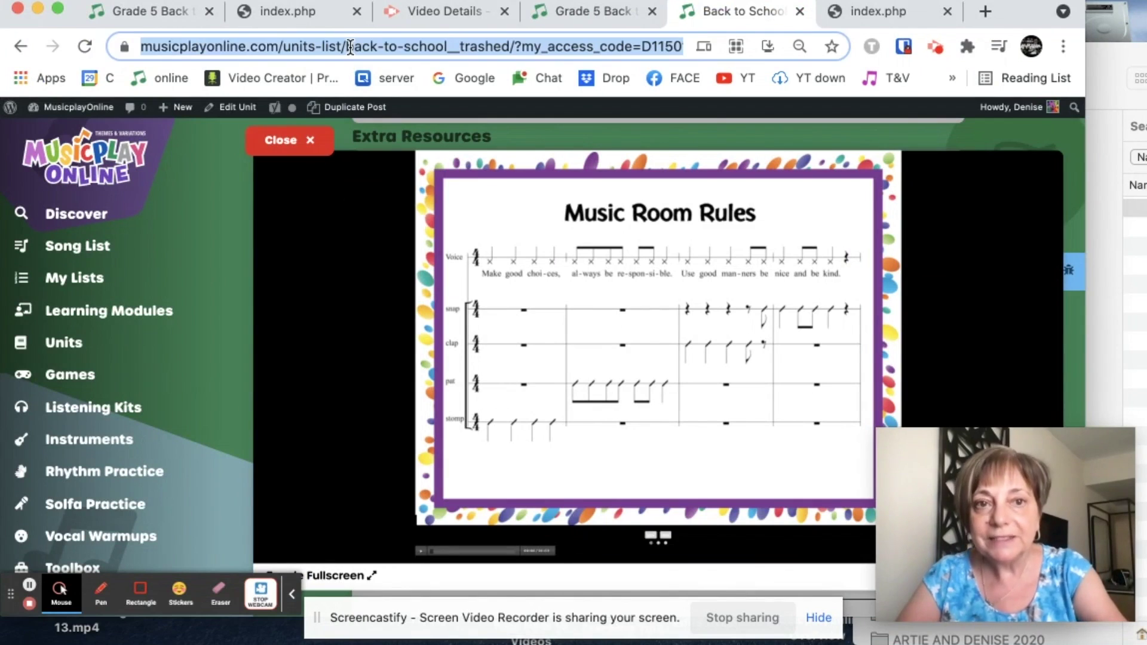
click(593, 12)
Start a new procedure titled 'Body Percussion Music Rules'
scroll(513, 333, down, 20)
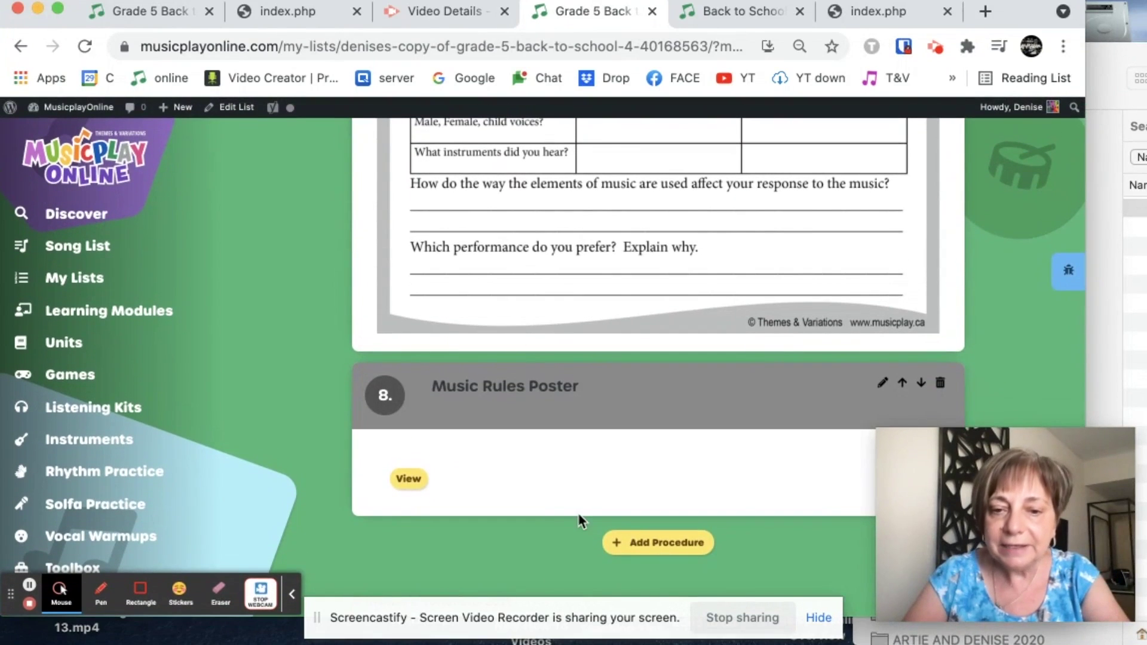
click(640, 537)
scroll(640, 532, down, 2)
scroll(640, 533, down, 2)
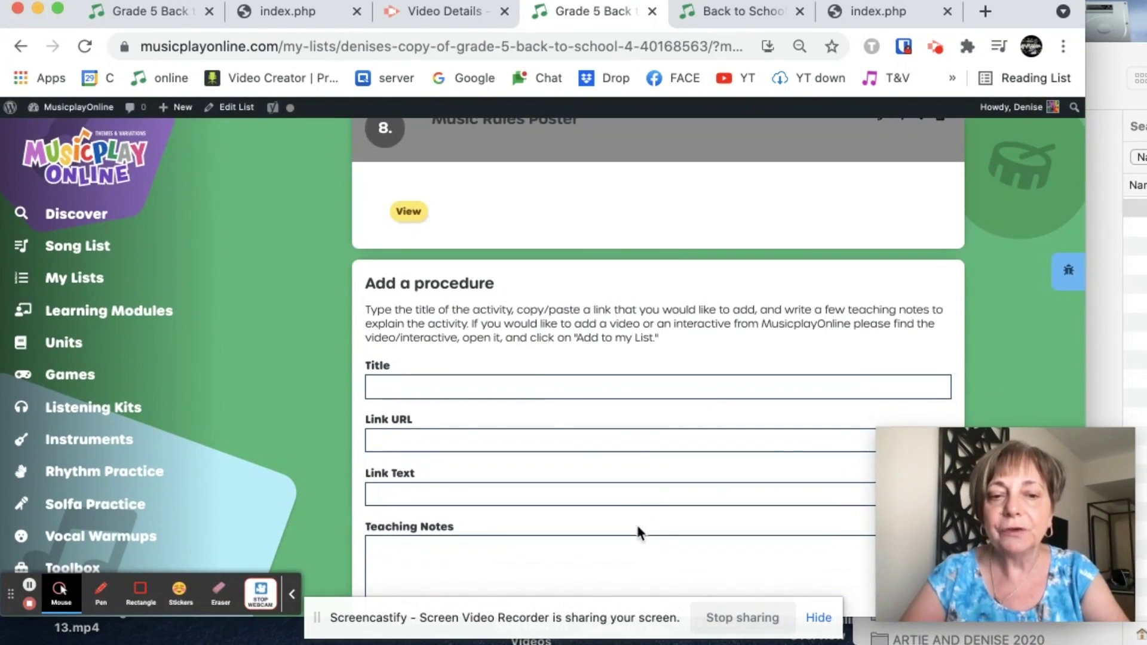
click(531, 386)
text(Body)
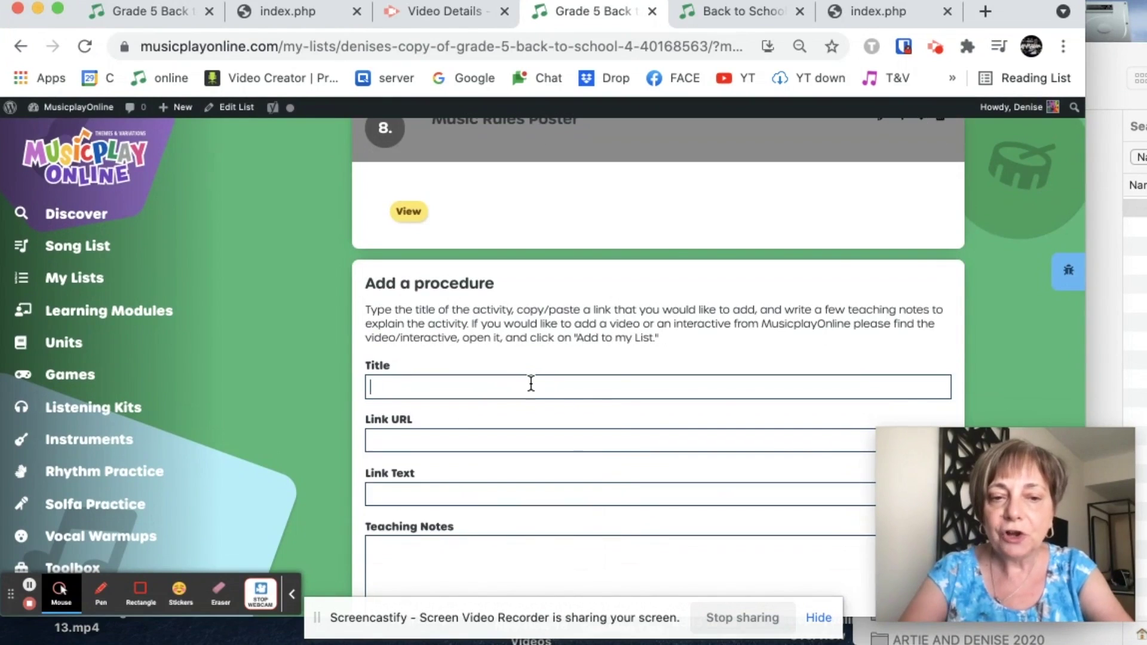
text( Percuss)
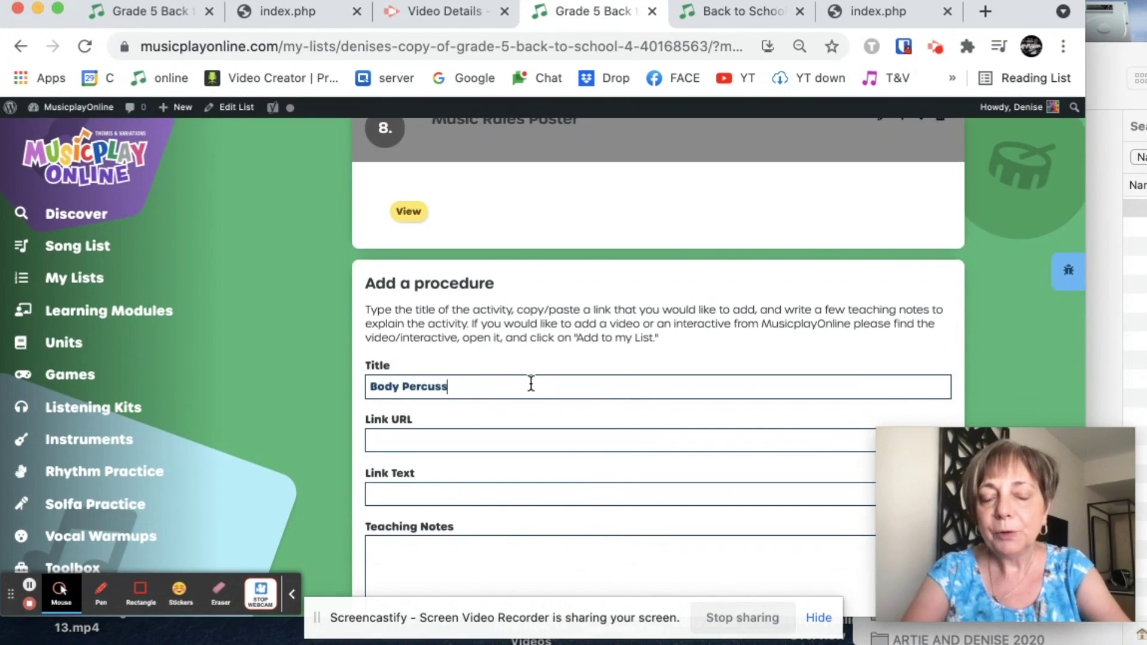
text(ion Music T)
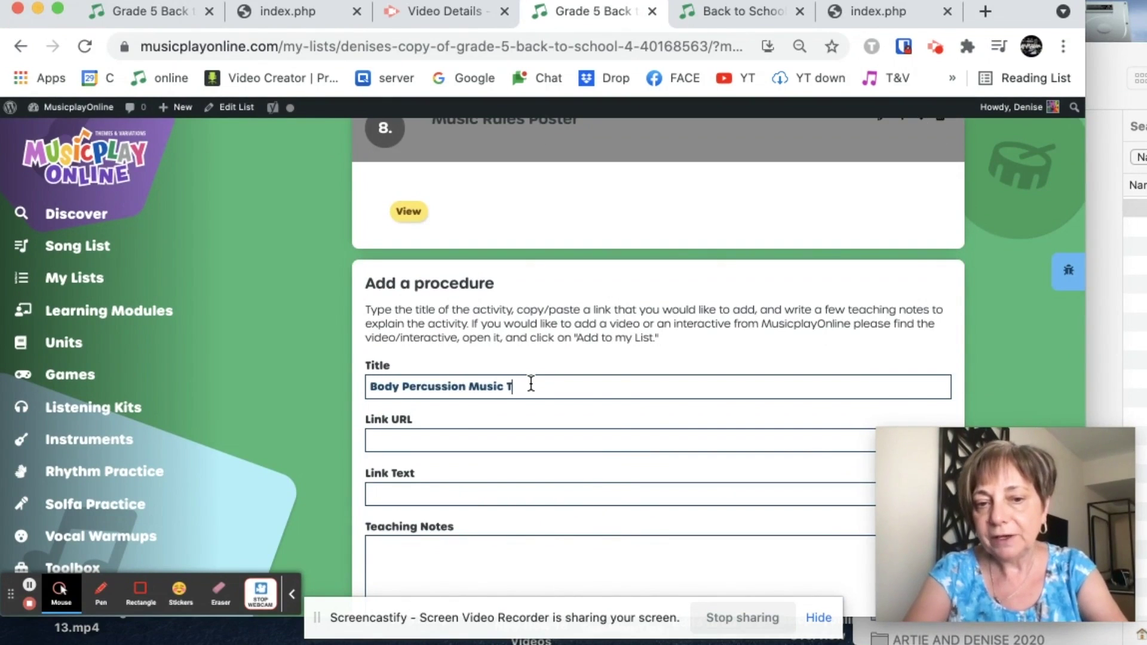
key(BackSpace)
text(Rules)
Paste the slides address as link, set link text 'Body percussion Music Rules', and save
click(475, 442)
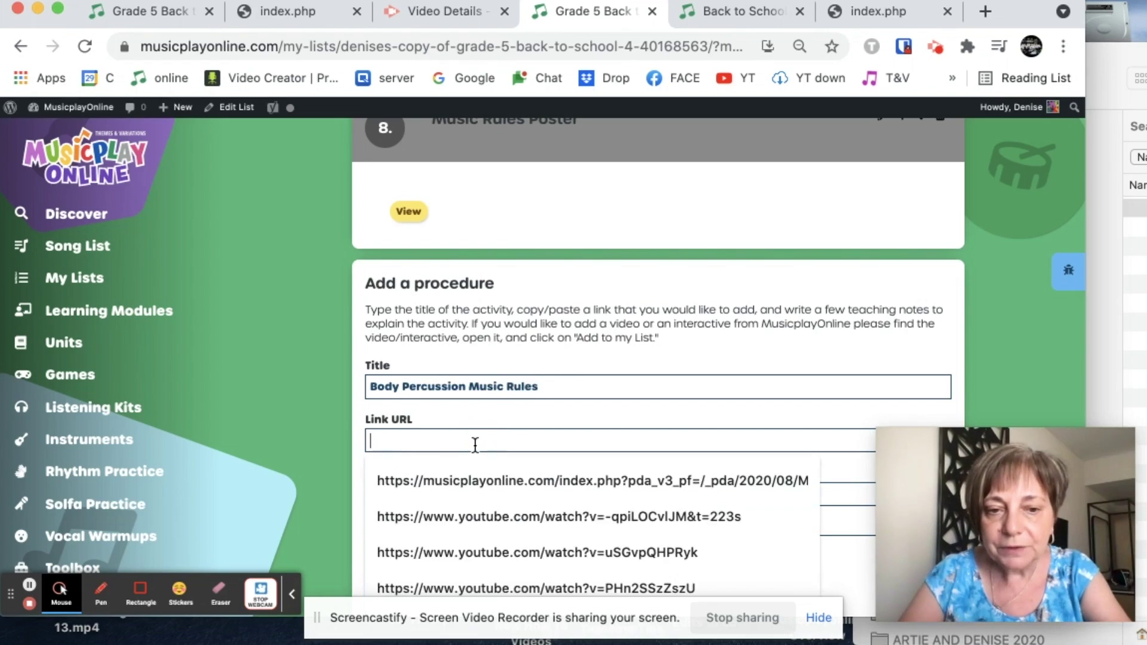
key(super+v)
click(457, 488)
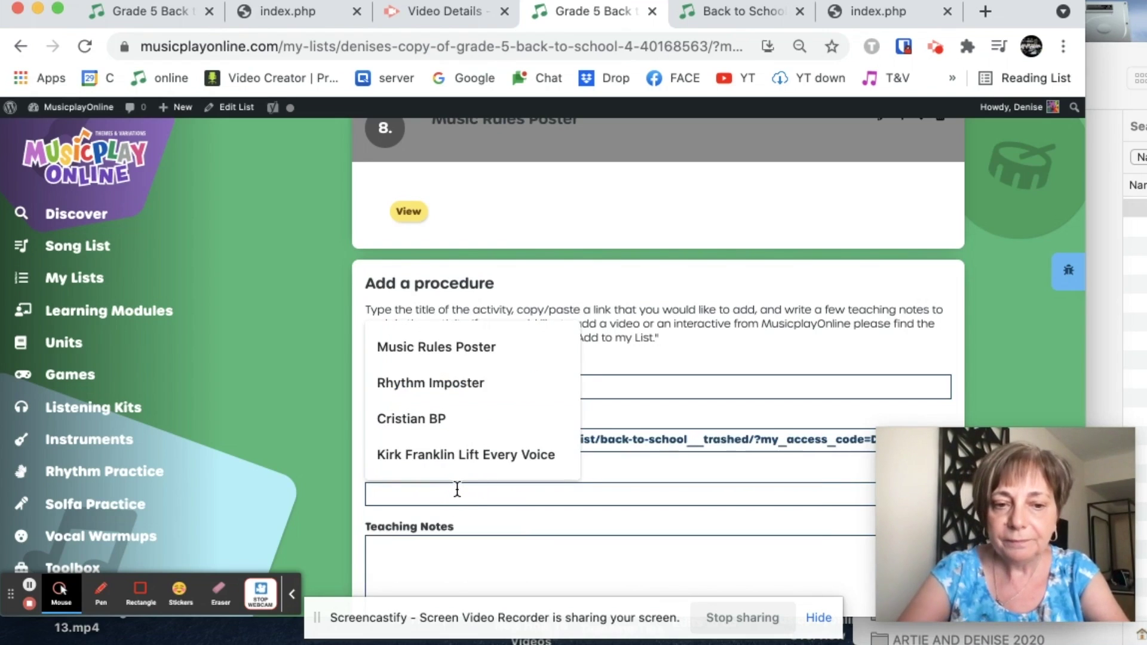
text(Bo)
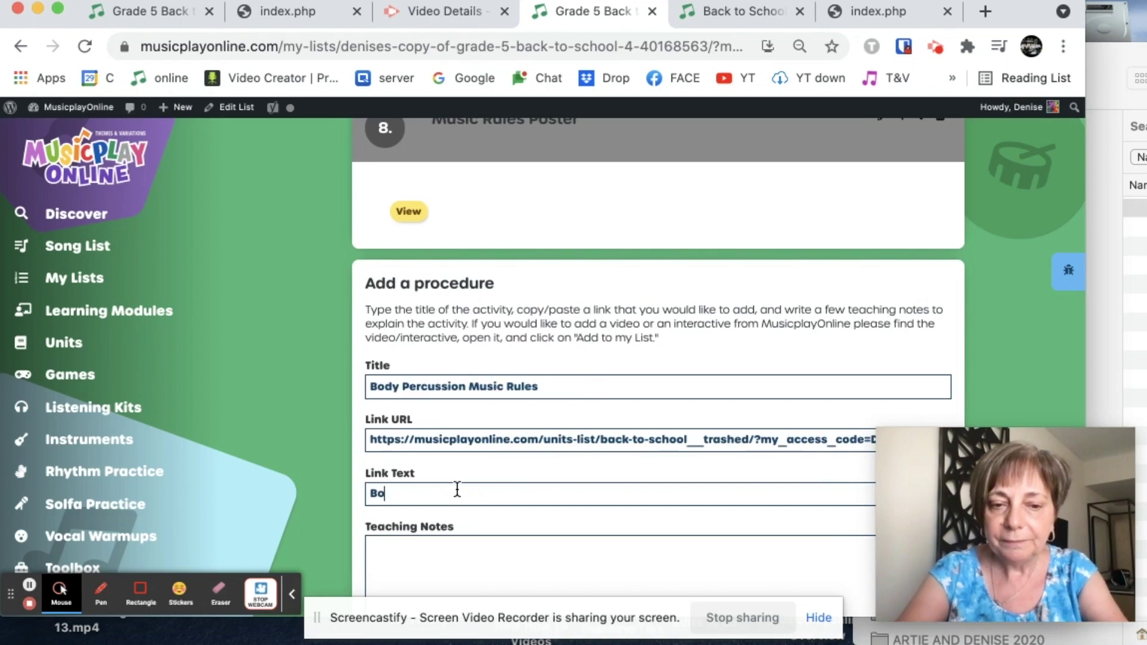
text(dy percuss)
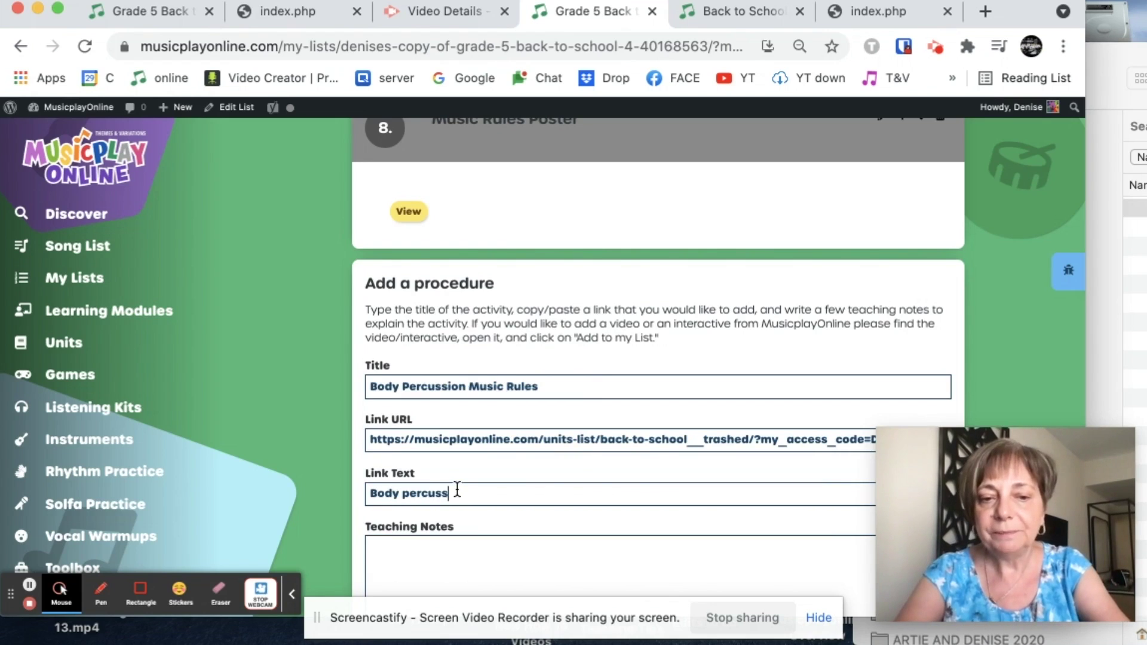
text(ion Music Rules)
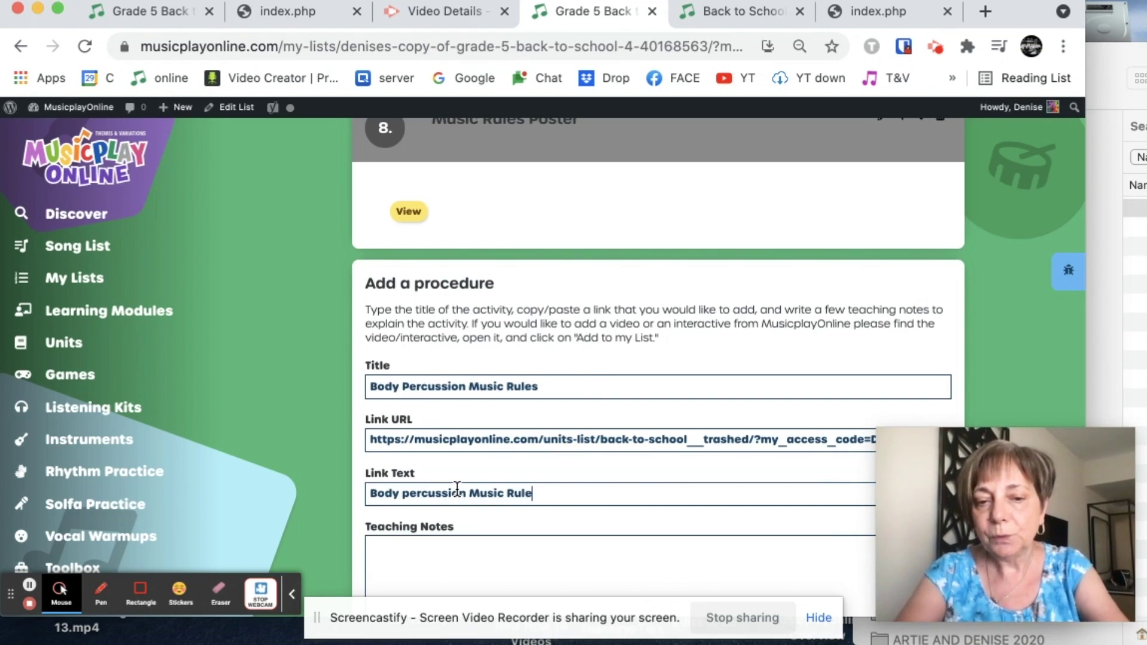
scroll(457, 489, down, 3)
click(417, 543)
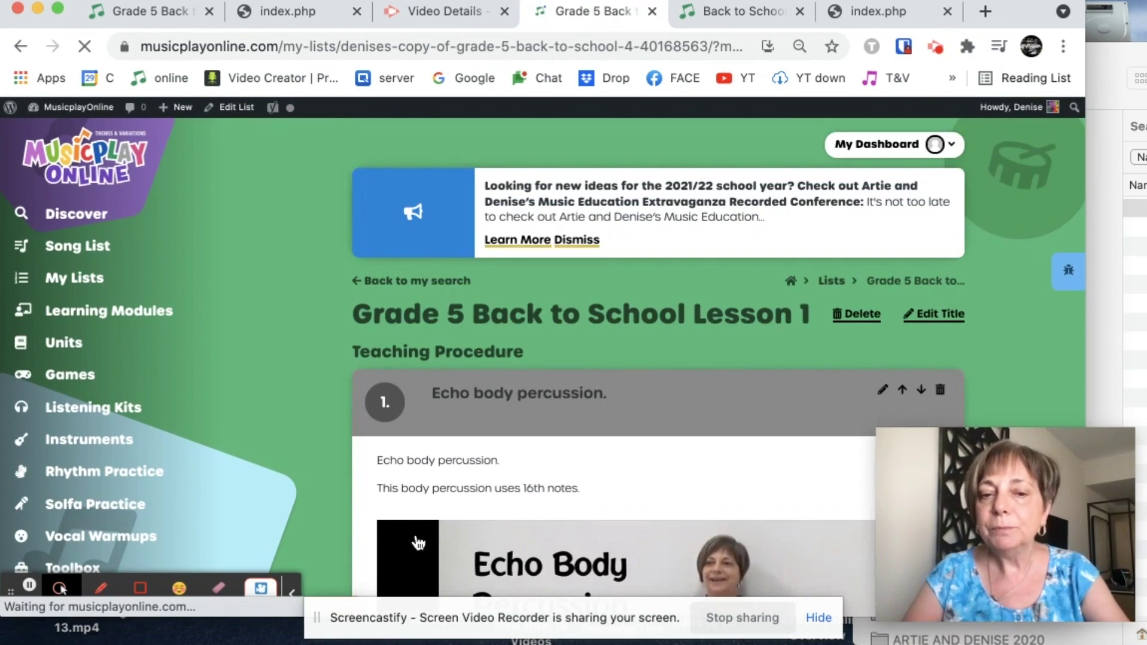
Scroll down the reloaded lesson list to check procedures 8 and 9
scroll(477, 447, down, 5)
scroll(482, 455, down, 20)
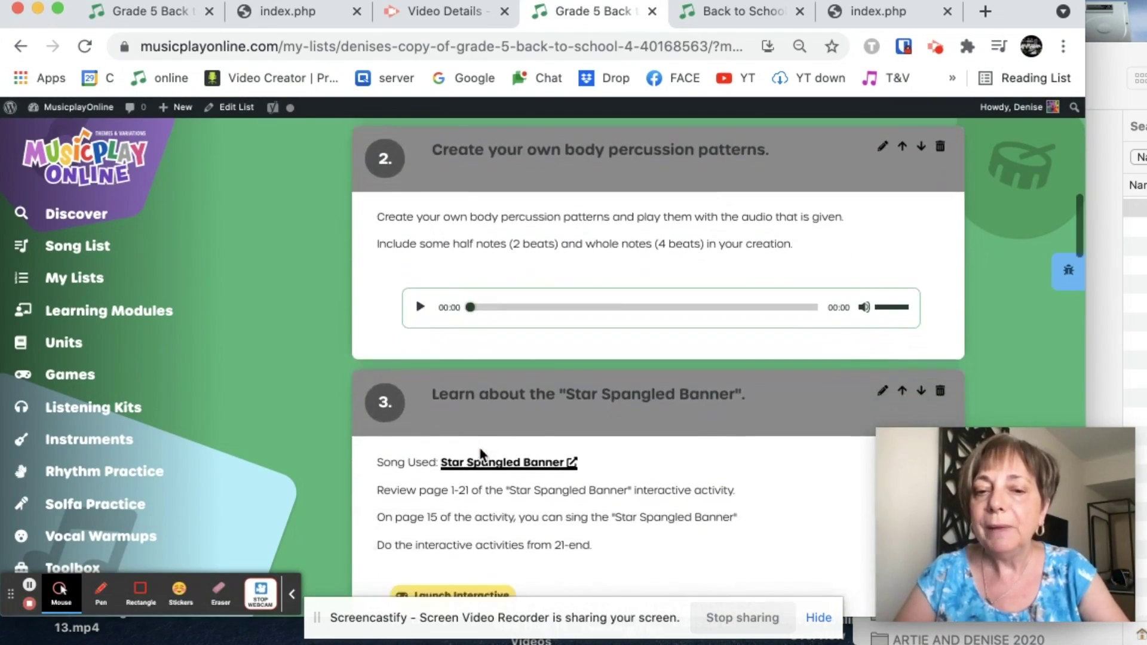
scroll(481, 455, down, 20)
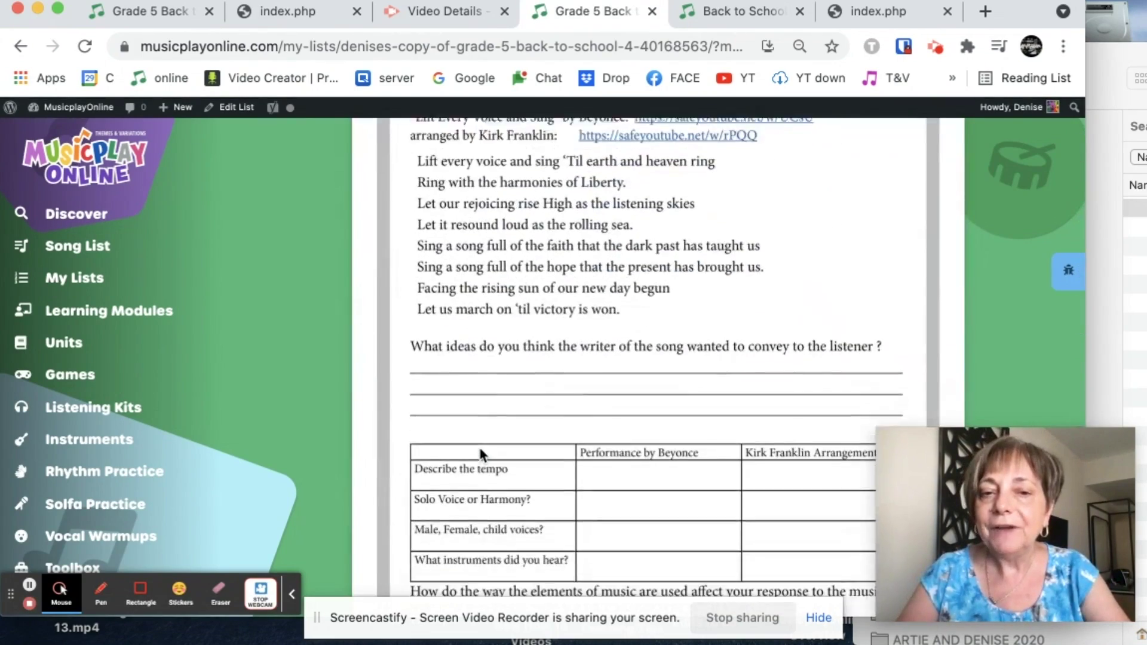